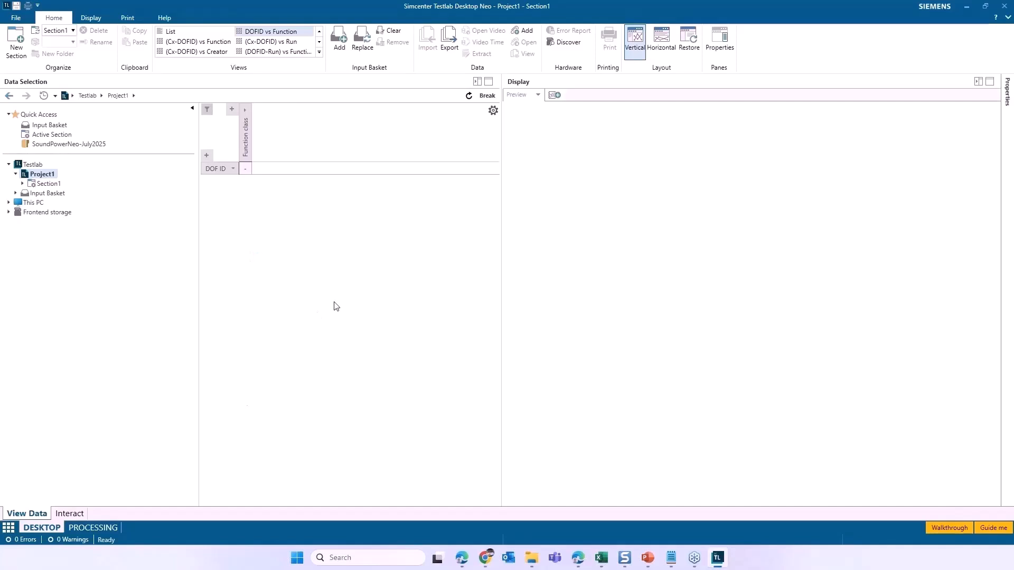
Unload the Octave Analysis and Signature Analysis add-ins and return to the project workspace
{"action": "left_click", "coordinate": [21, 21]}
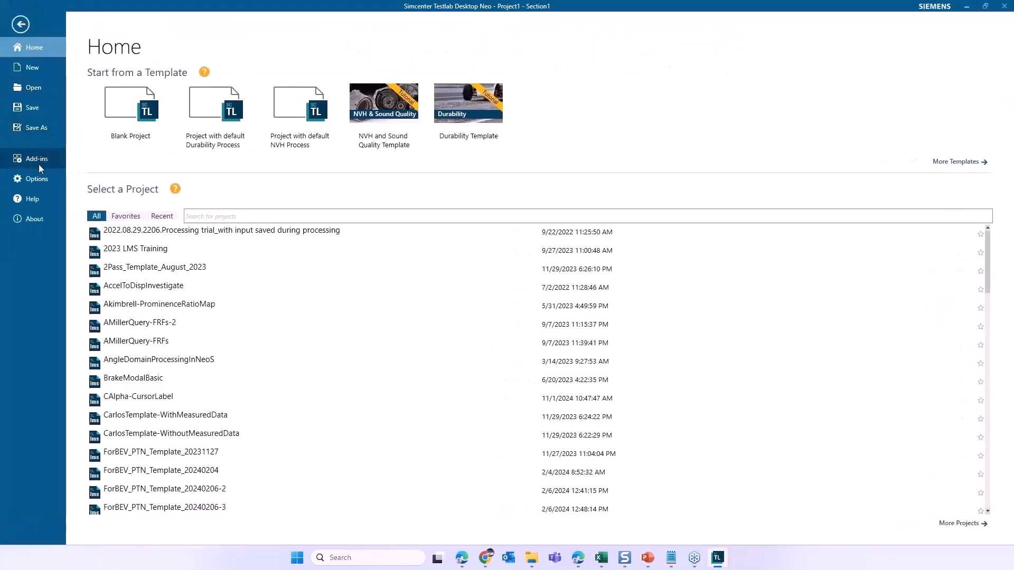
{"action": "left_click", "coordinate": [39, 165]}
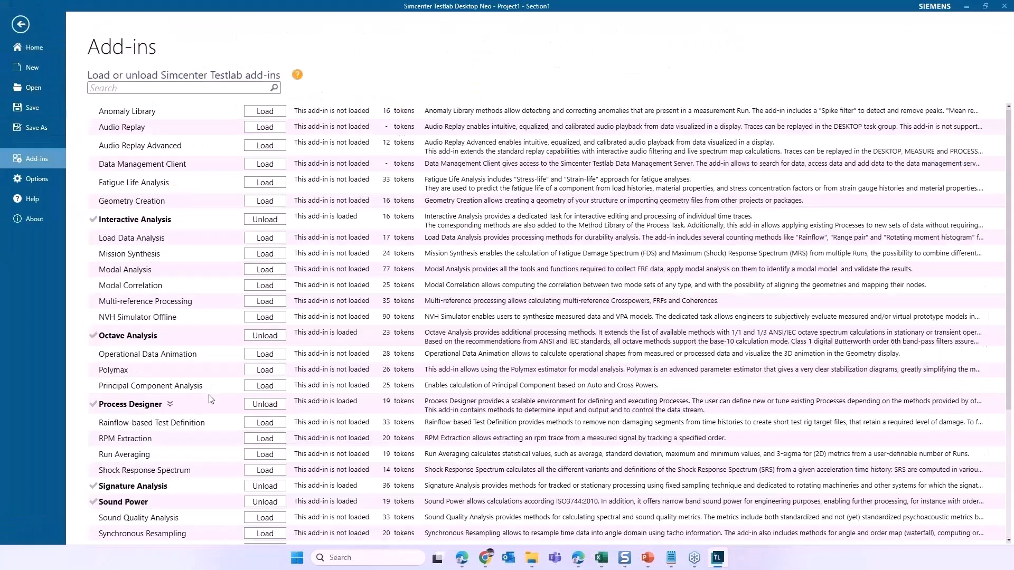
{"action": "scroll", "coordinate": [211, 400], "scroll_direction": "down", "scroll_amount": 2}
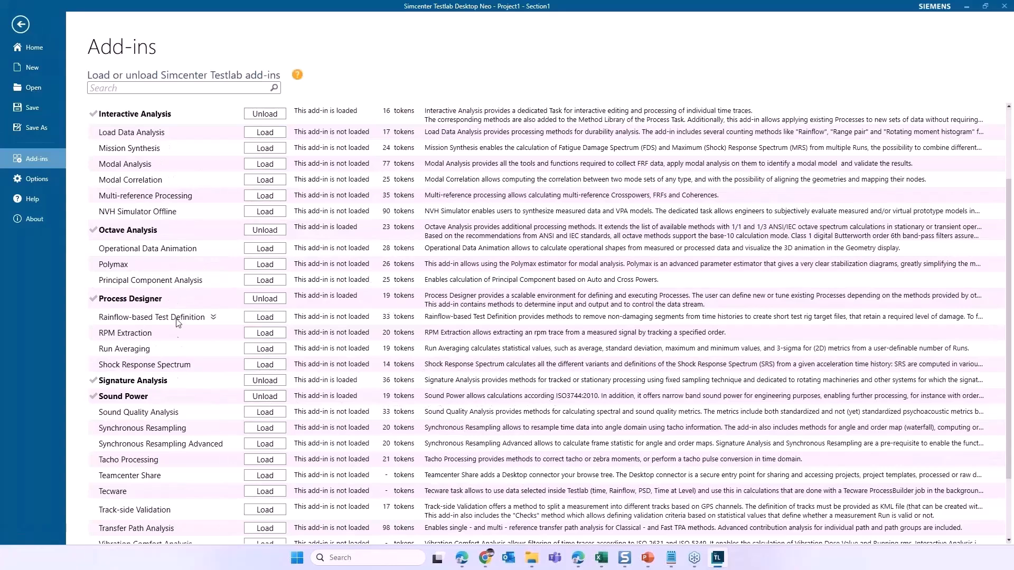
{"action": "left_click", "coordinate": [264, 230]}
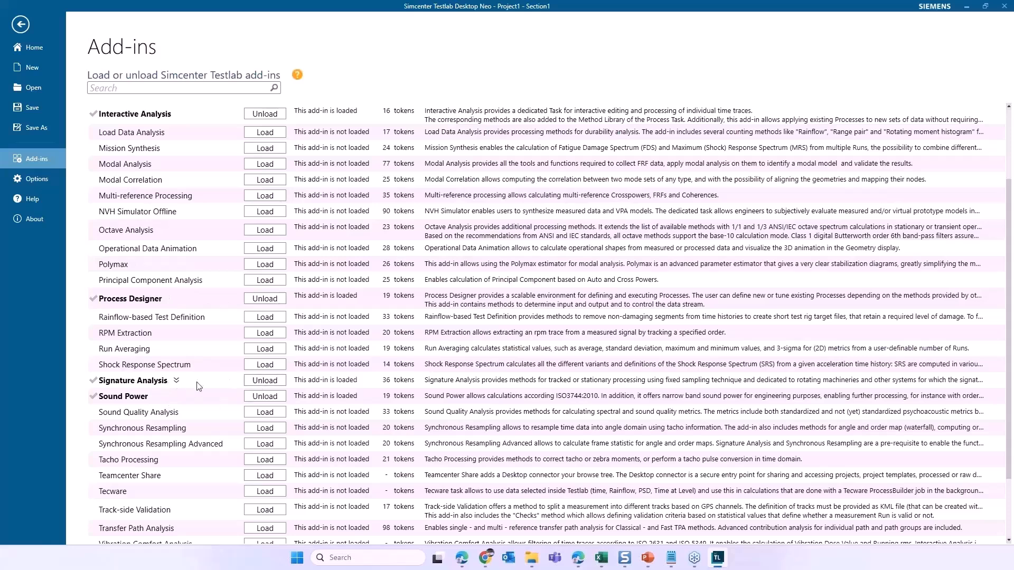
{"action": "left_click", "coordinate": [263, 380]}
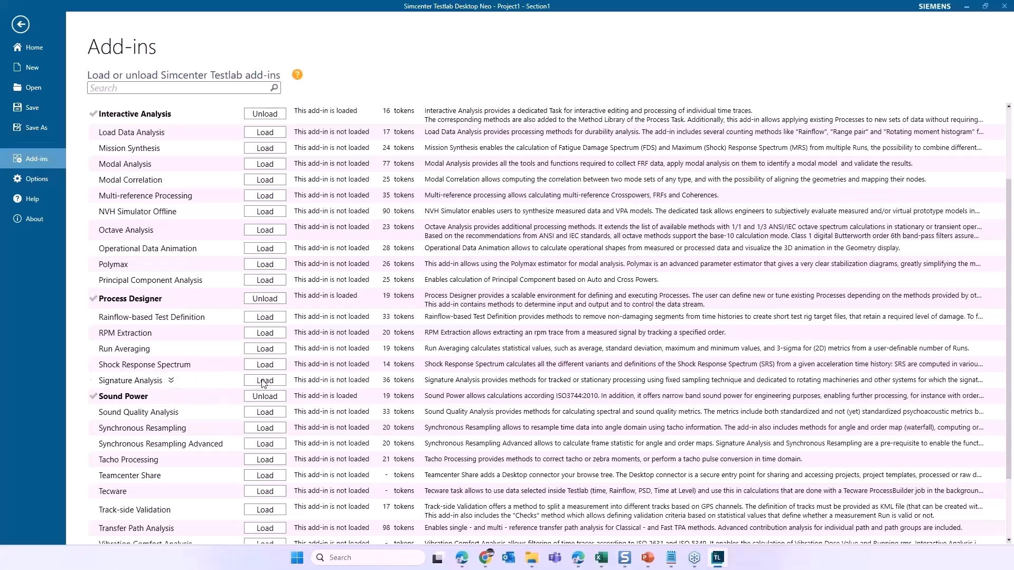
{"action": "scroll", "coordinate": [242, 226], "scroll_direction": "up", "scroll_amount": 1}
{"action": "scroll", "coordinate": [243, 226], "scroll_direction": "up", "scroll_amount": 1}
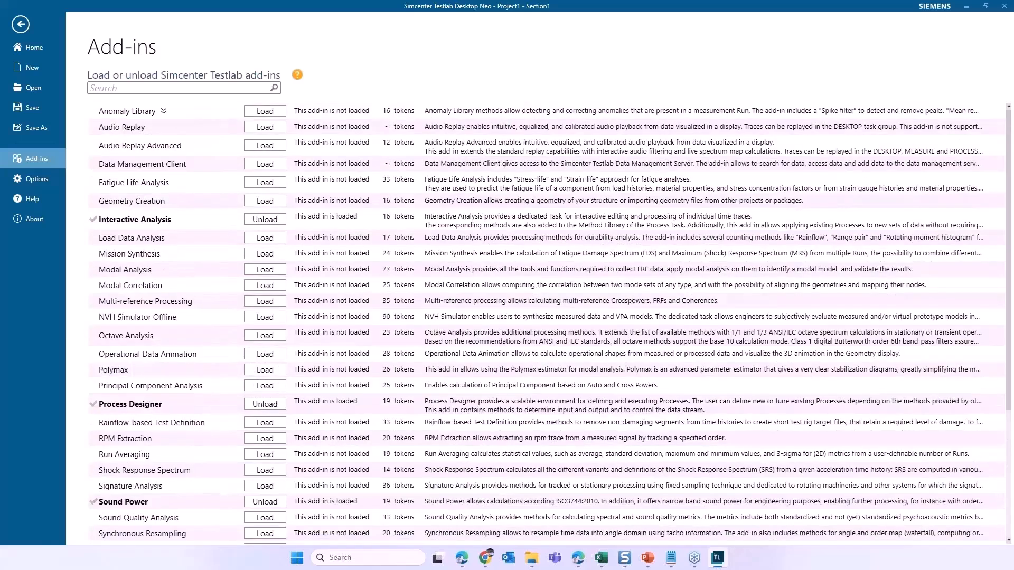
{"action": "left_click", "coordinate": [23, 30]}
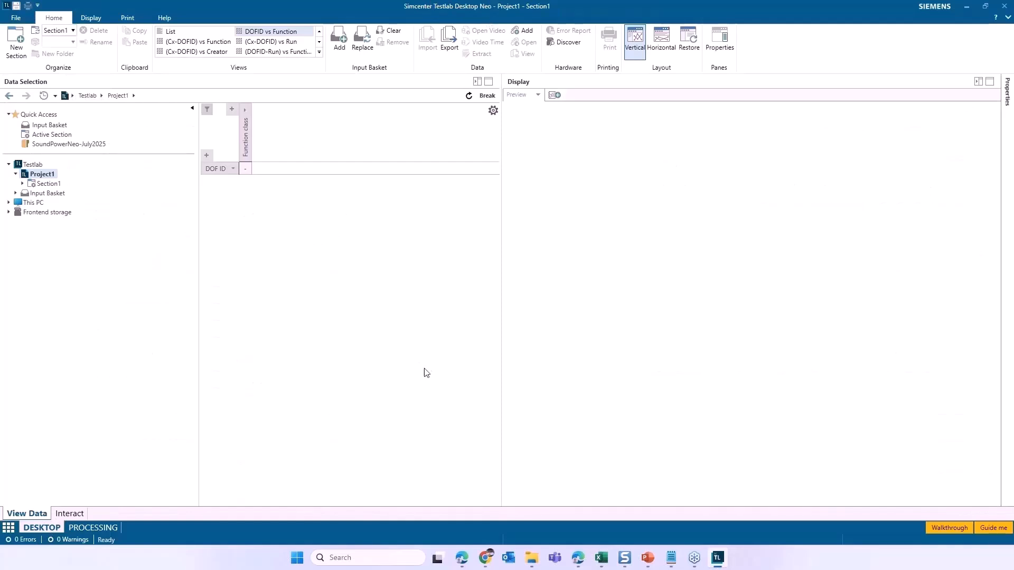
Browse the C: drive to Simcenter's AAAT folder and look at the options available for that folder
{"action": "left_click", "coordinate": [9, 203]}
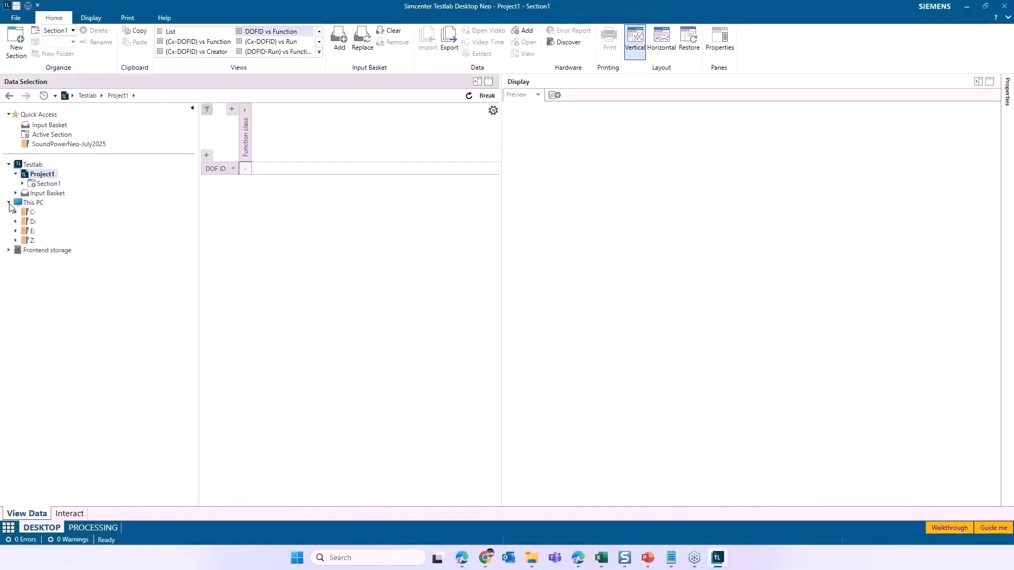
{"action": "left_click", "coordinate": [17, 213]}
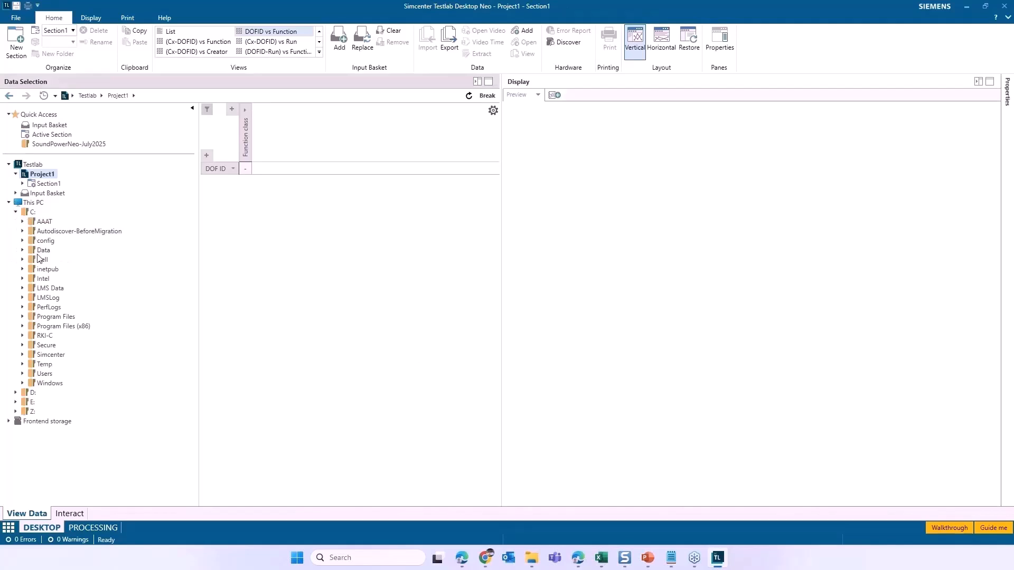
{"action": "left_click", "coordinate": [23, 355]}
{"action": "left_click", "coordinate": [33, 363]}
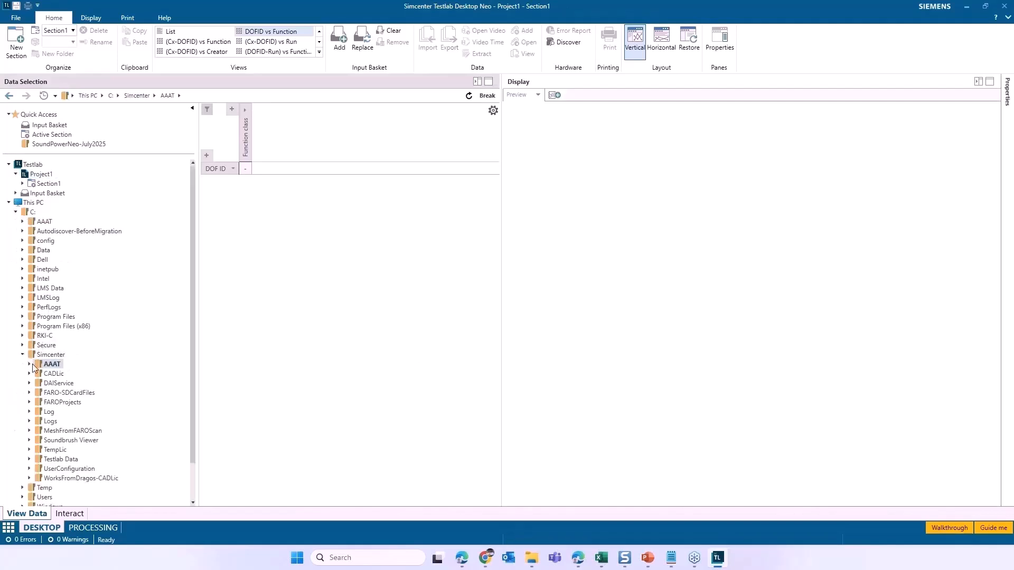
{"action": "left_click", "coordinate": [33, 363]}
{"action": "right_click", "coordinate": [55, 364]}
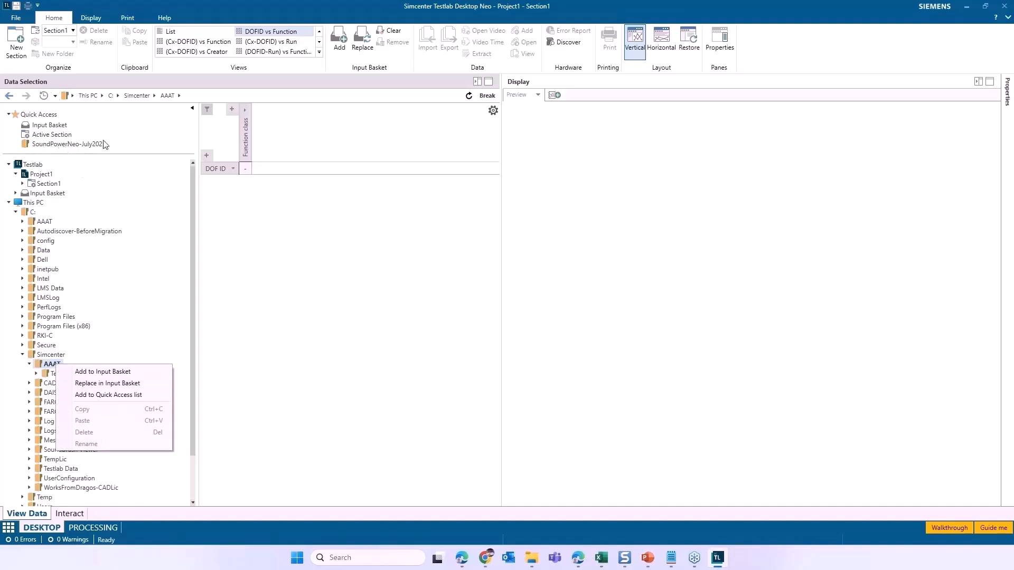
{"action": "left_click", "coordinate": [30, 364]}
{"action": "left_click", "coordinate": [29, 364]}
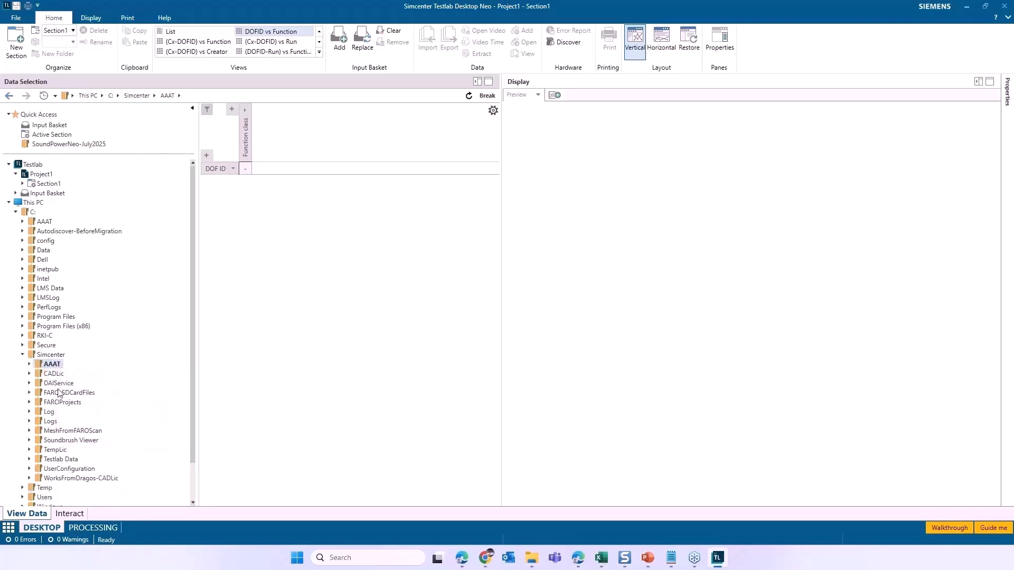
Jump to the SoundPowerNeo-July2025 Quick Access folder and expand SPOW_TestProject.lms down to the runs in its BackgroundNoise section
{"action": "left_click", "coordinate": [66, 144]}
{"action": "scroll", "coordinate": [84, 285], "scroll_direction": "down", "scroll_amount": 4}
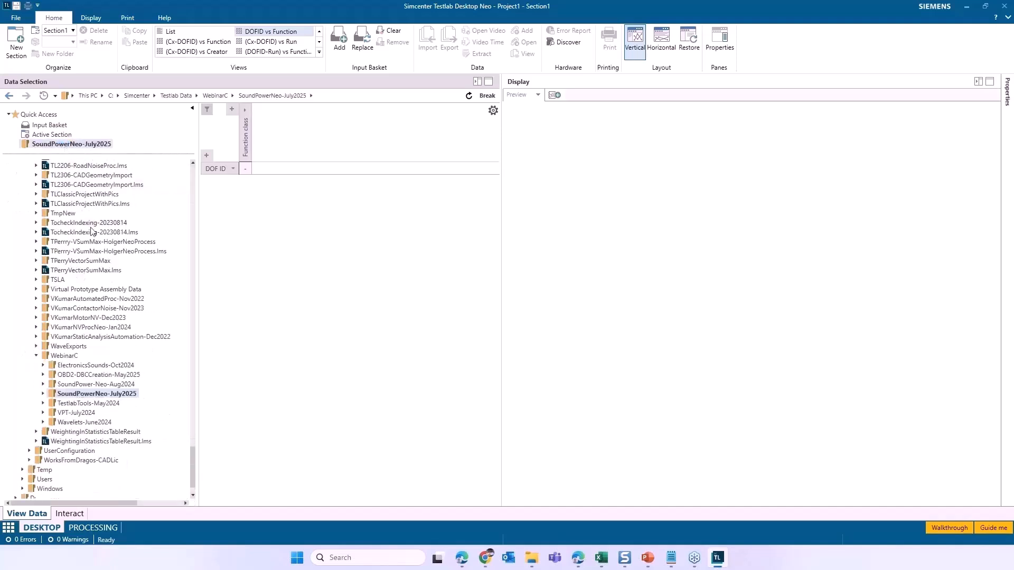
{"action": "left_click", "coordinate": [43, 394]}
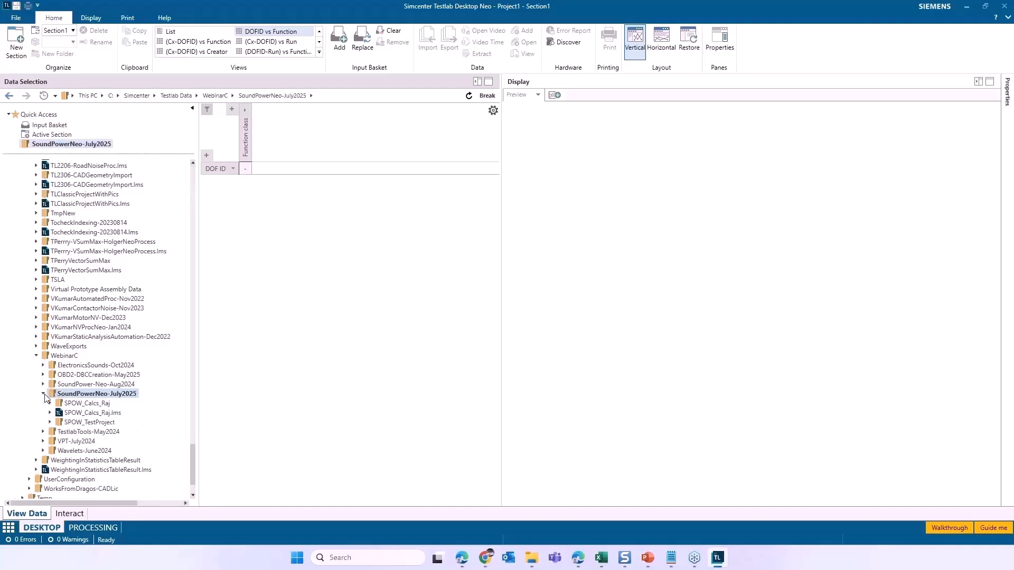
{"action": "left_click", "coordinate": [50, 422]}
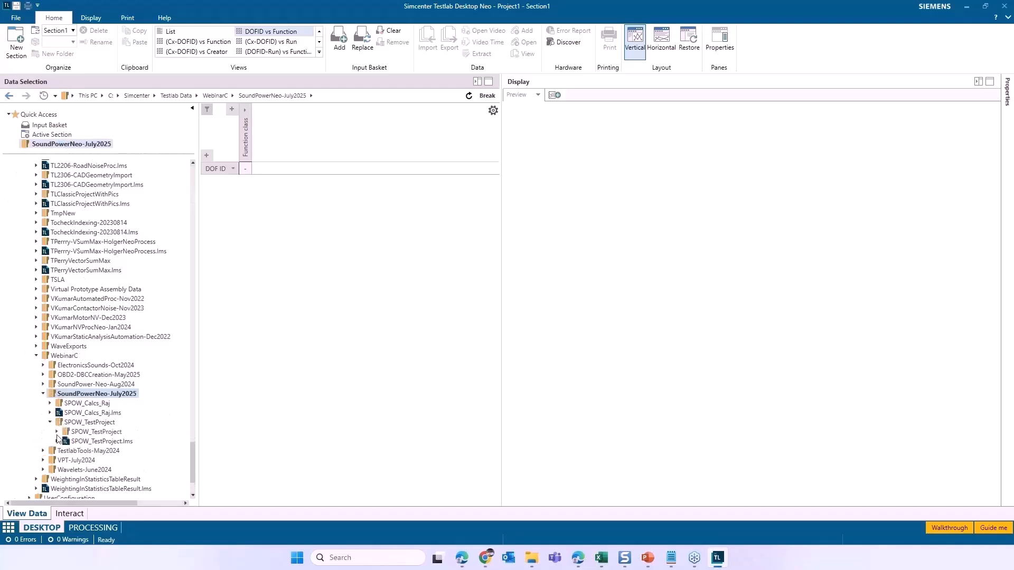
{"action": "left_click", "coordinate": [57, 432]}
{"action": "left_click", "coordinate": [57, 432]}
{"action": "left_click", "coordinate": [58, 442]}
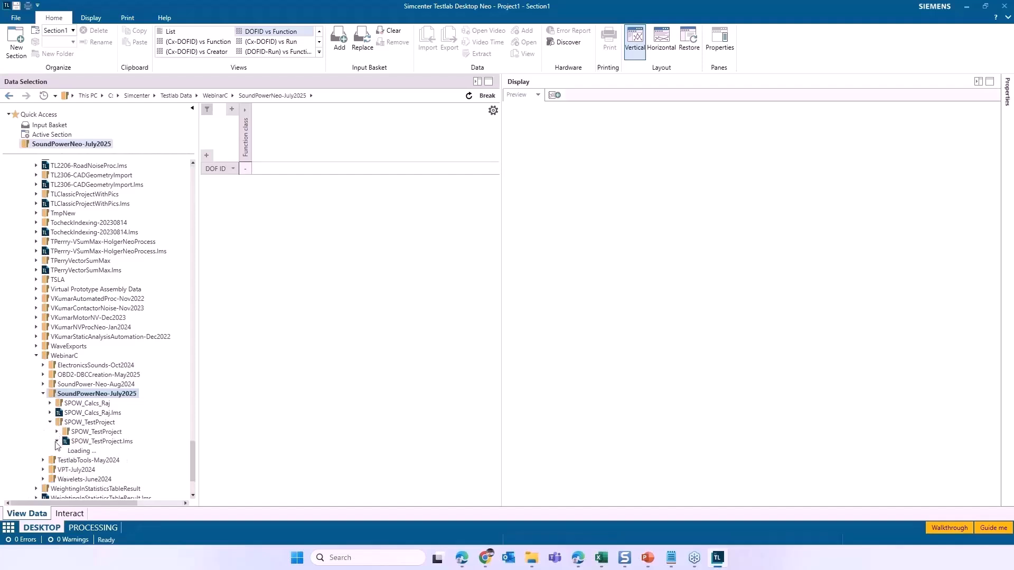
{"action": "scroll", "coordinate": [145, 340], "scroll_direction": "down", "scroll_amount": 2}
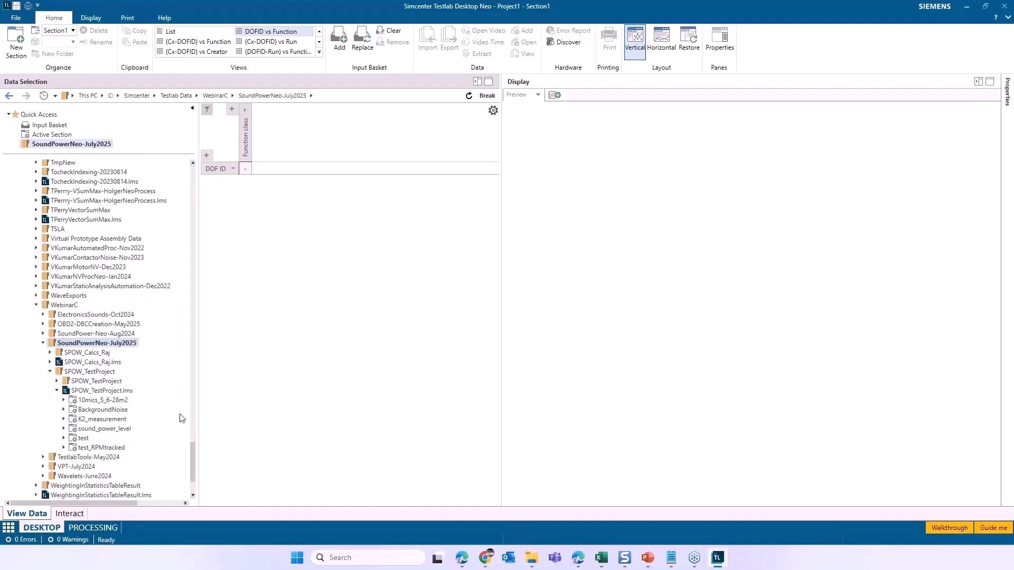
{"action": "scroll", "coordinate": [135, 384], "scroll_direction": "down", "scroll_amount": 3}
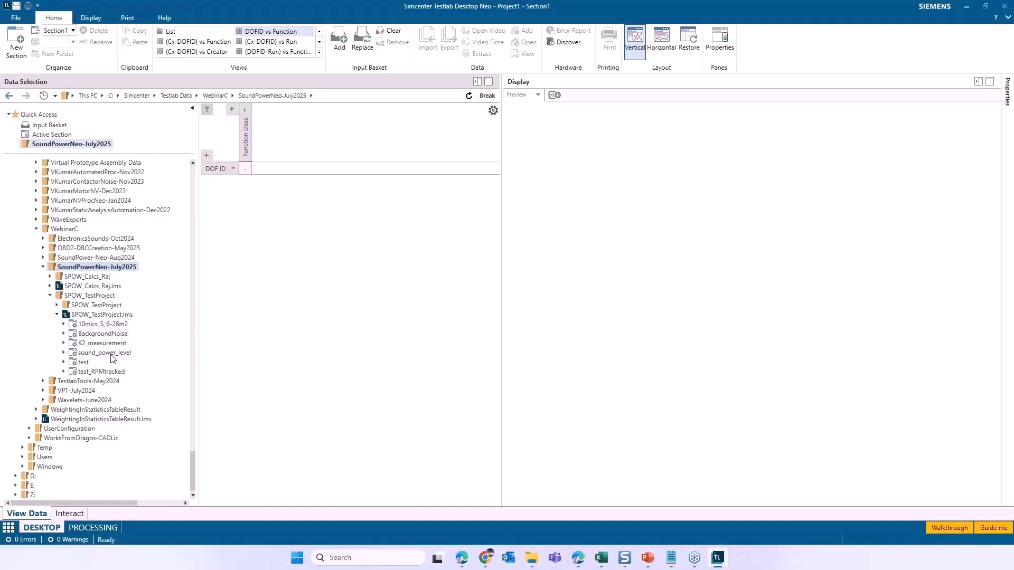
{"action": "double_click", "coordinate": [107, 335]}
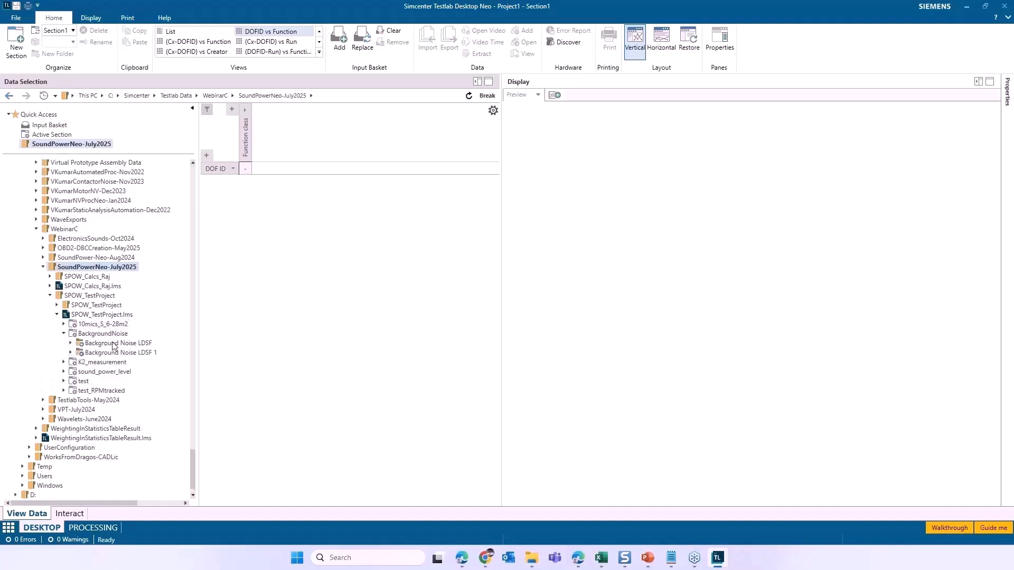
Examine the Background Noise LDSF throughput channels in the List view, then restore the DOFID vs Function view
{"action": "left_click", "coordinate": [118, 343]}
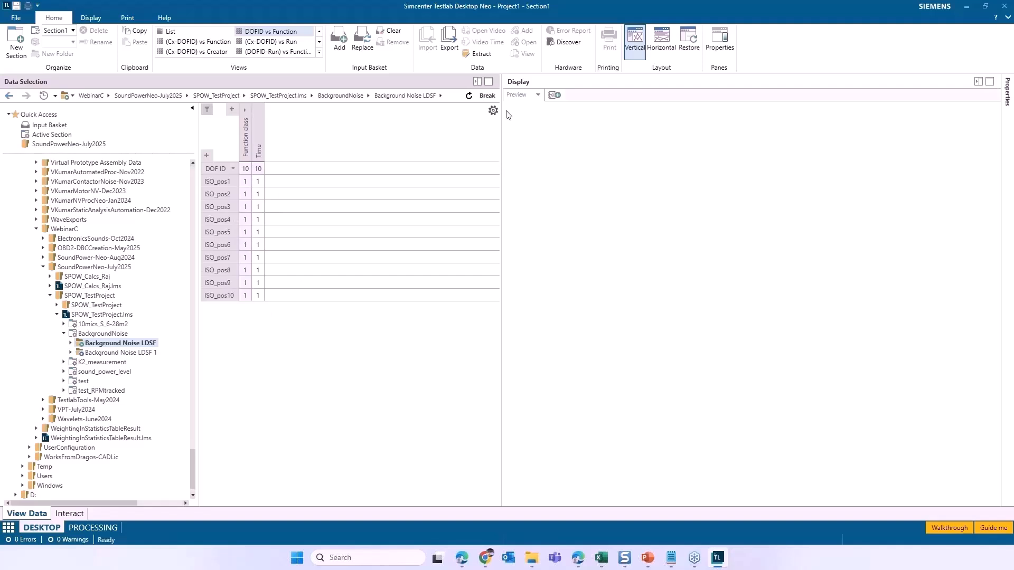
{"action": "left_click_drag", "start_coordinate": [500, 123], "coordinate": [364, 124]}
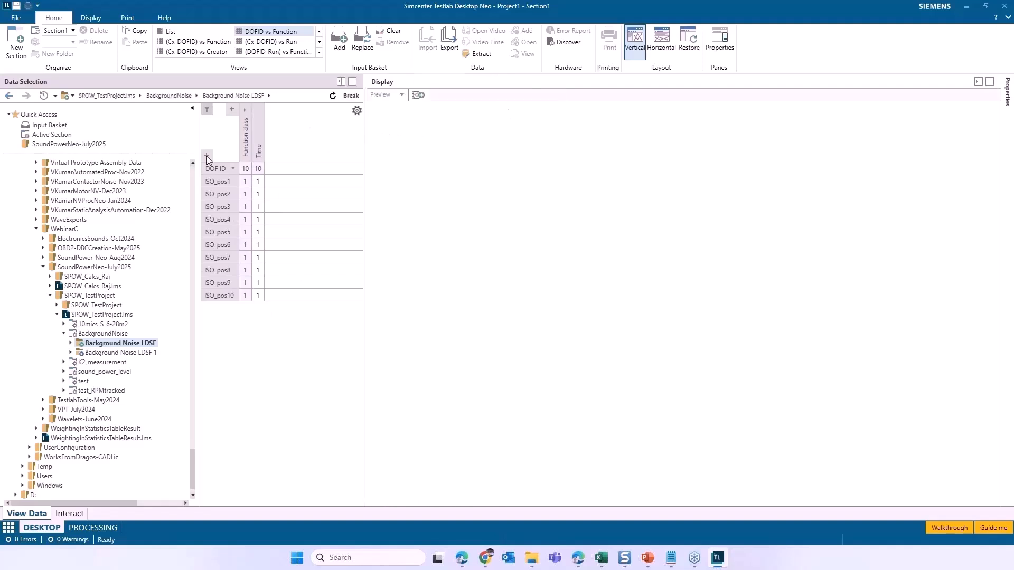
{"action": "left_click", "coordinate": [180, 31]}
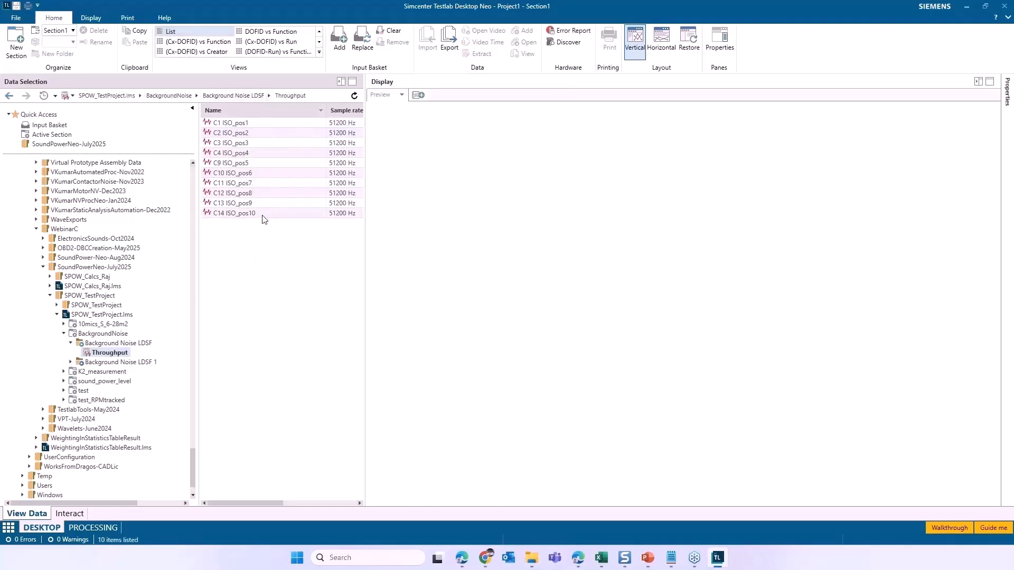
{"action": "left_click", "coordinate": [270, 32]}
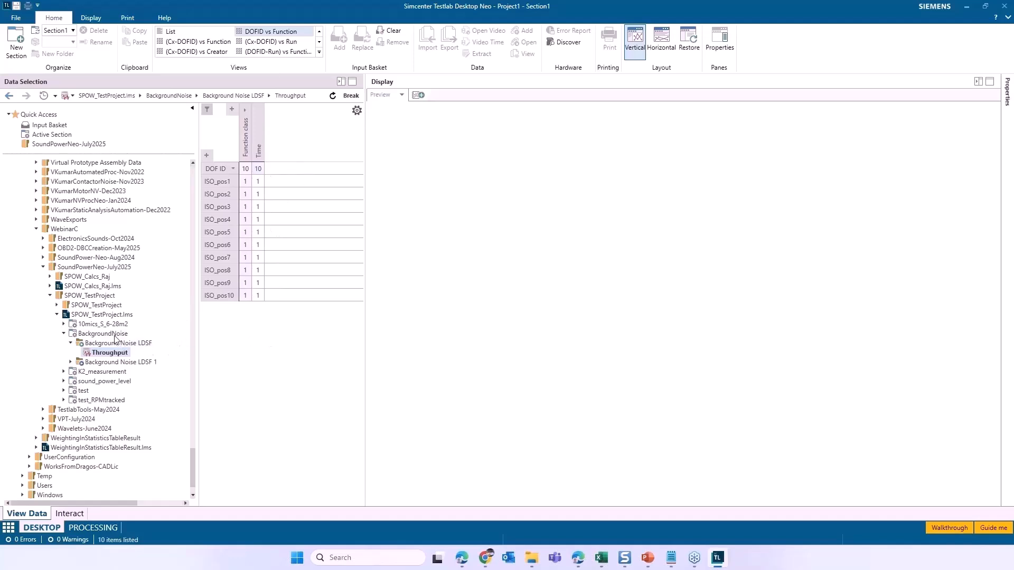
View the BackgroundNoise section's 1/3 octave spectra for the individual ISO positions and for the averaged background noise
{"action": "left_click", "coordinate": [104, 335]}
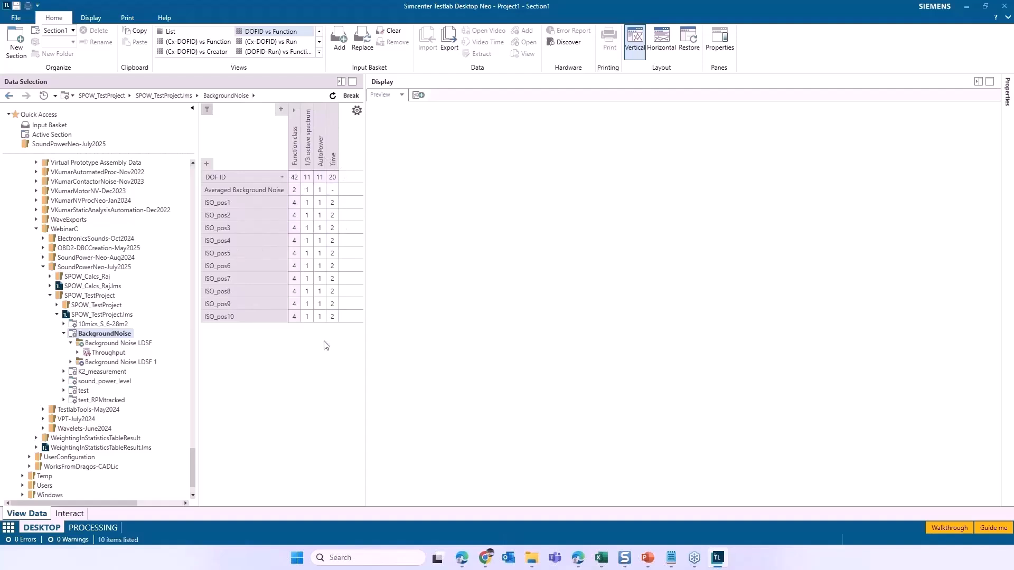
{"action": "left_click", "coordinate": [309, 202]}
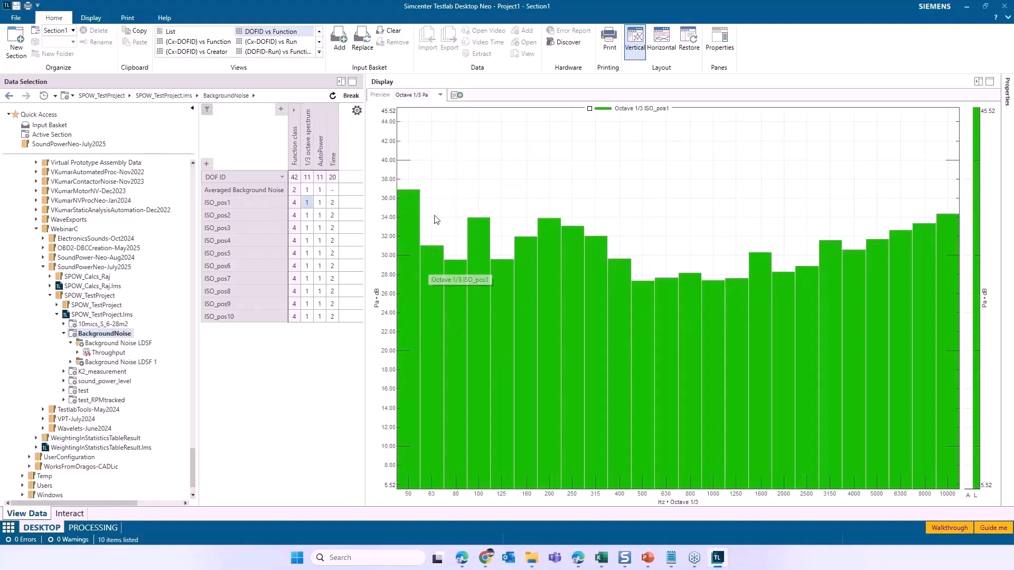
{"action": "left_click", "coordinate": [308, 240]}
{"action": "key", "text": "Down"}
{"action": "key", "text": "Down"}
{"action": "key", "text": "Down"}
{"action": "key", "text": "Down"}
{"action": "key", "text": "Down"}
{"action": "key", "text": "Down"}
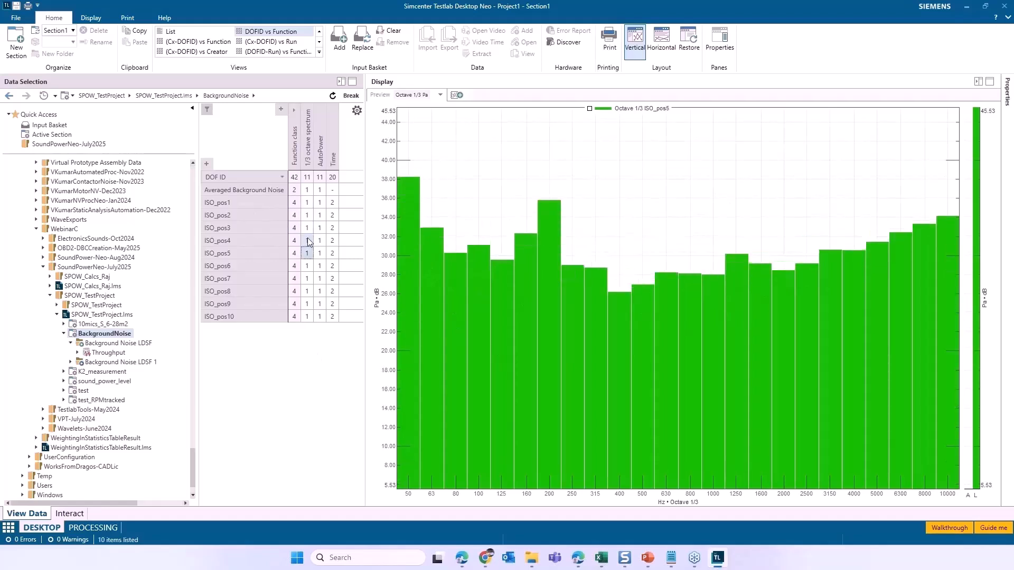
{"action": "key", "text": "Up"}
{"action": "key", "text": "Up"}
{"action": "key", "text": "Up"}
{"action": "key", "text": "Up"}
{"action": "key", "text": "Up"}
{"action": "key", "text": "Up"}
{"action": "key", "text": "Up"}
{"action": "key", "text": "Up"}
{"action": "key", "text": "Up"}
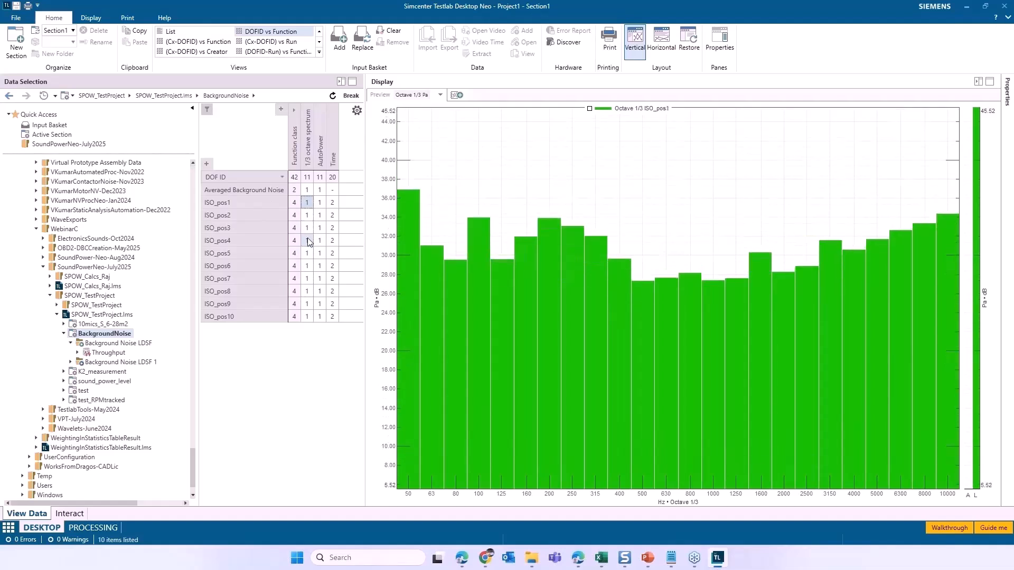
{"action": "left_click", "coordinate": [307, 190]}
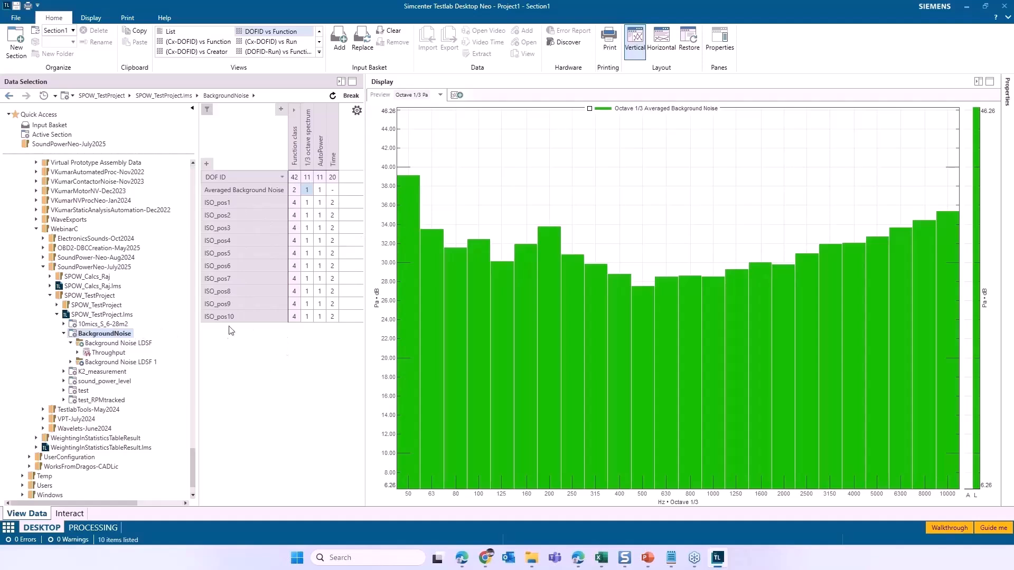
Replace the Input Basket contents with the Throughput of the Background Noise LDSF run and show the basket's channels
{"action": "left_click", "coordinate": [71, 362]}
{"action": "left_click", "coordinate": [71, 362]}
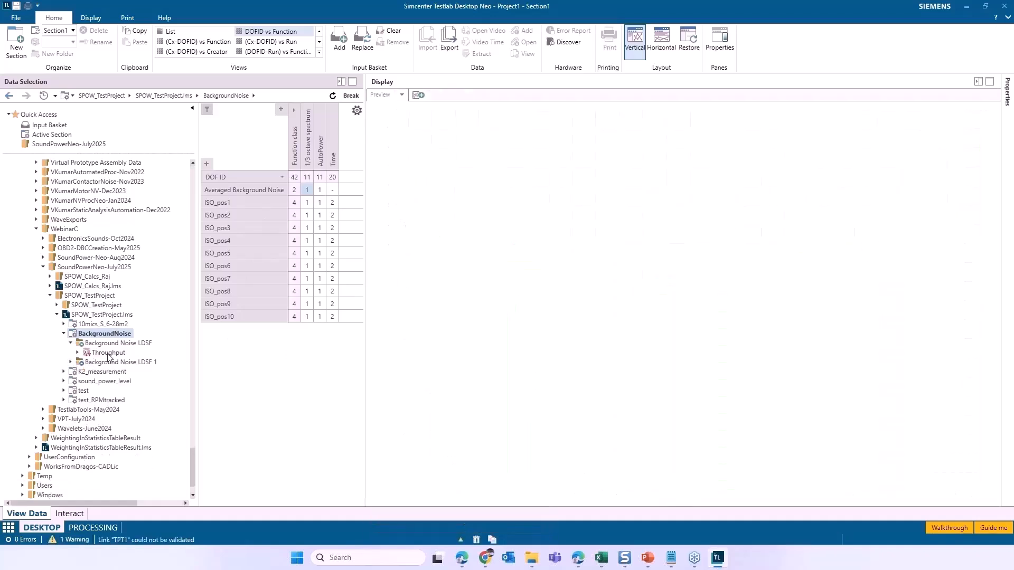
{"action": "left_click", "coordinate": [108, 354]}
{"action": "right_click", "coordinate": [111, 356]}
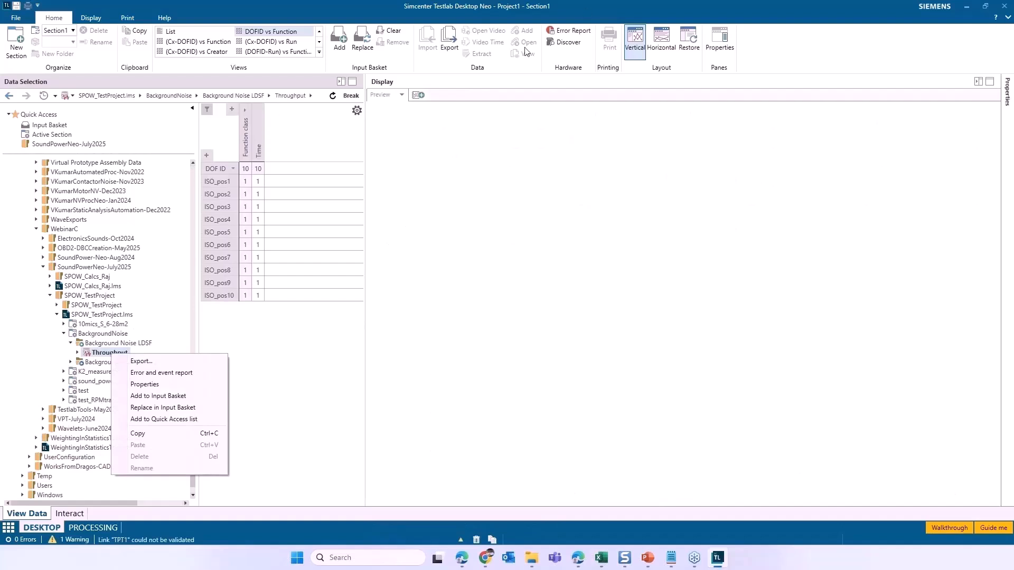
{"action": "left_click", "coordinate": [584, 13]}
{"action": "right_click", "coordinate": [114, 358]}
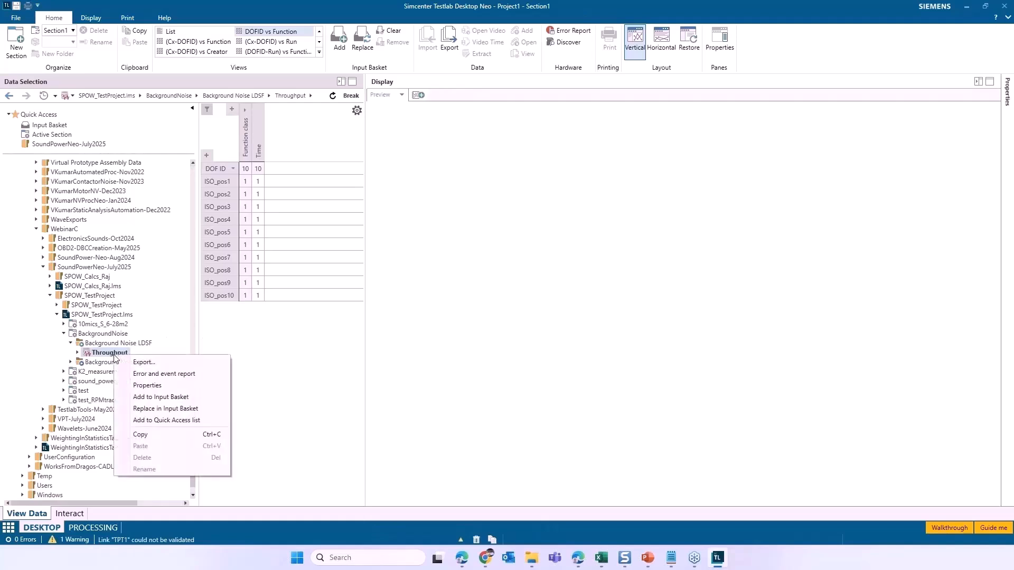
{"action": "left_click", "coordinate": [160, 412]}
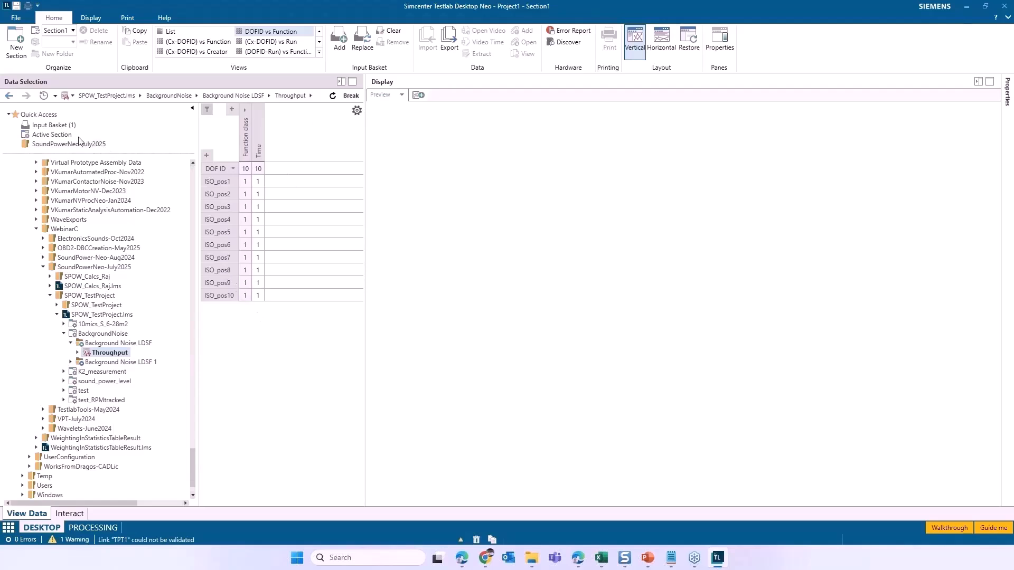
{"action": "left_click", "coordinate": [51, 125]}
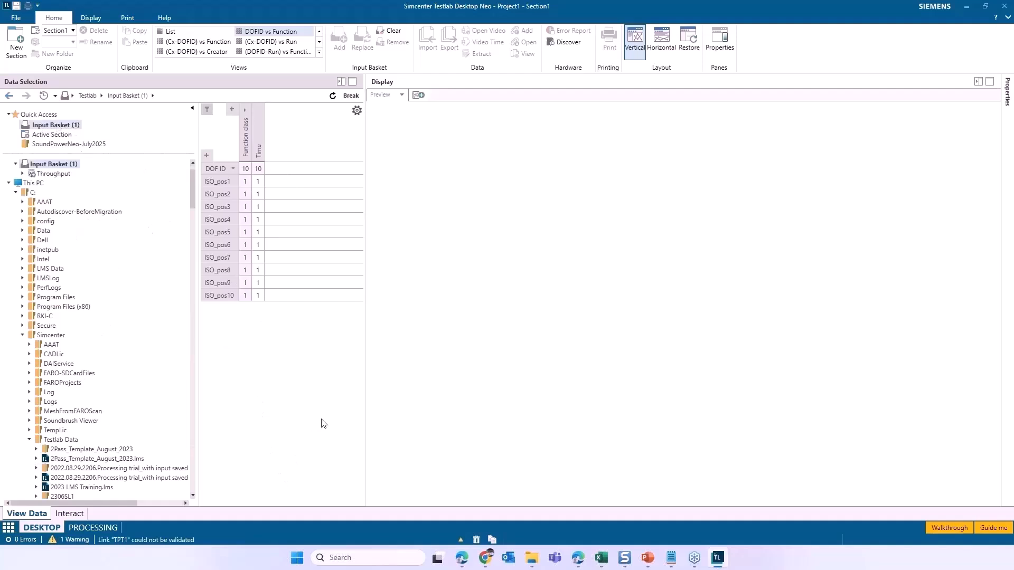
Switch to the Processing workspace and search the method library for "back"
{"action": "left_click", "coordinate": [91, 527]}
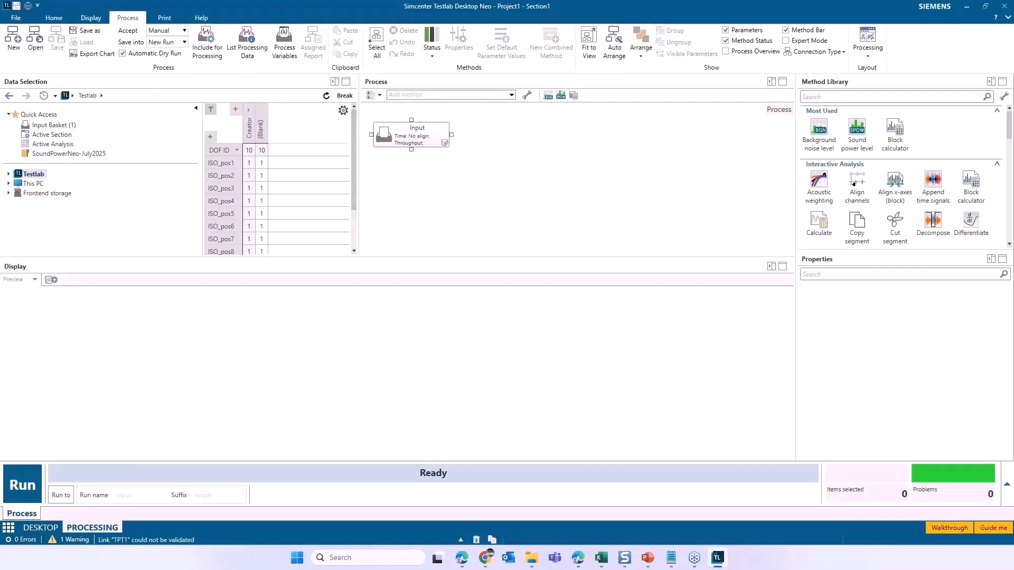
{"action": "left_click", "coordinate": [813, 97]}
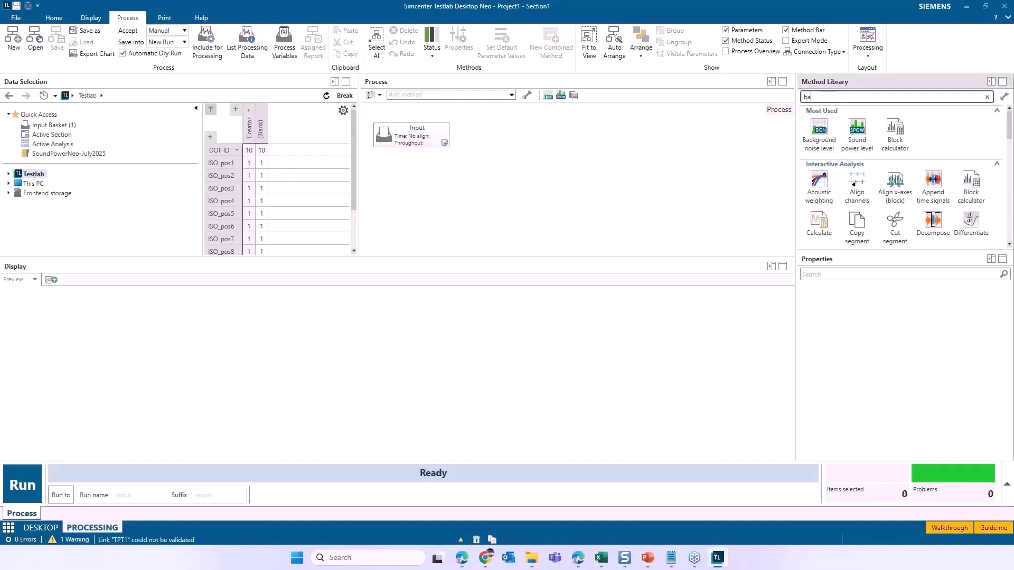
{"action": "type", "text": "ack"}
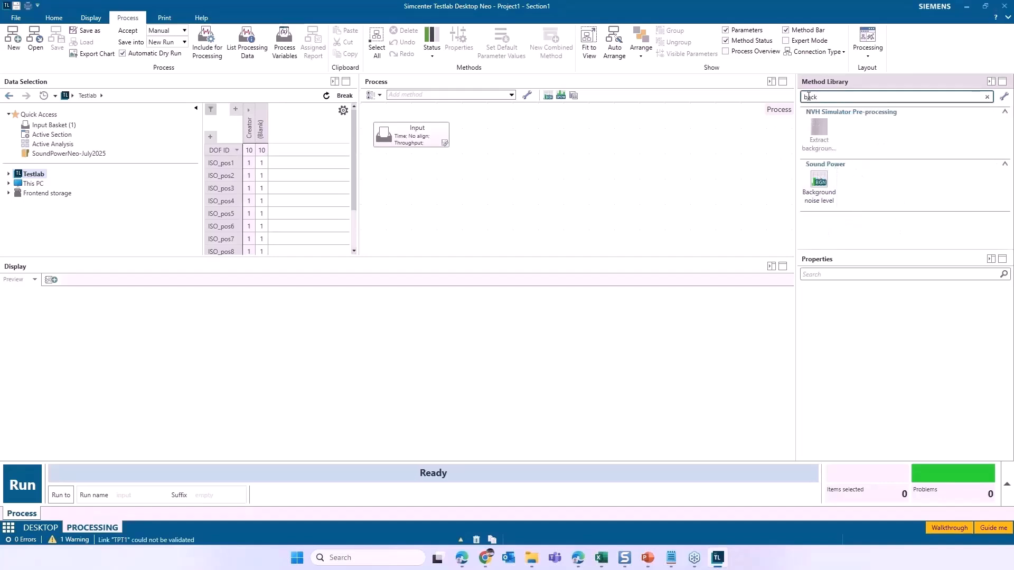
Look up the methods matching "autopo" in the method library, then clear the search
{"action": "double_click", "coordinate": [826, 98]}
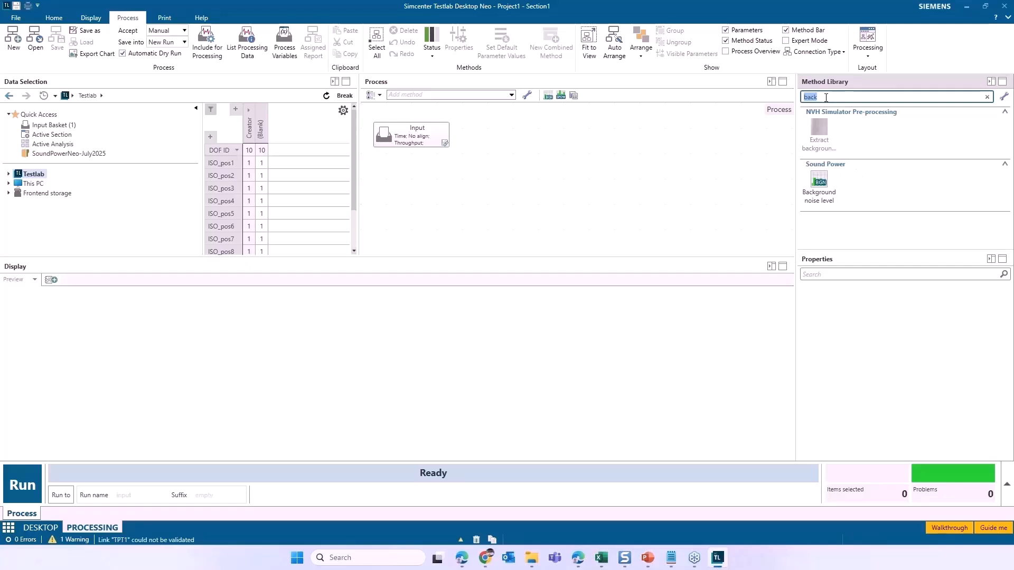
{"action": "type", "text": "autopo"}
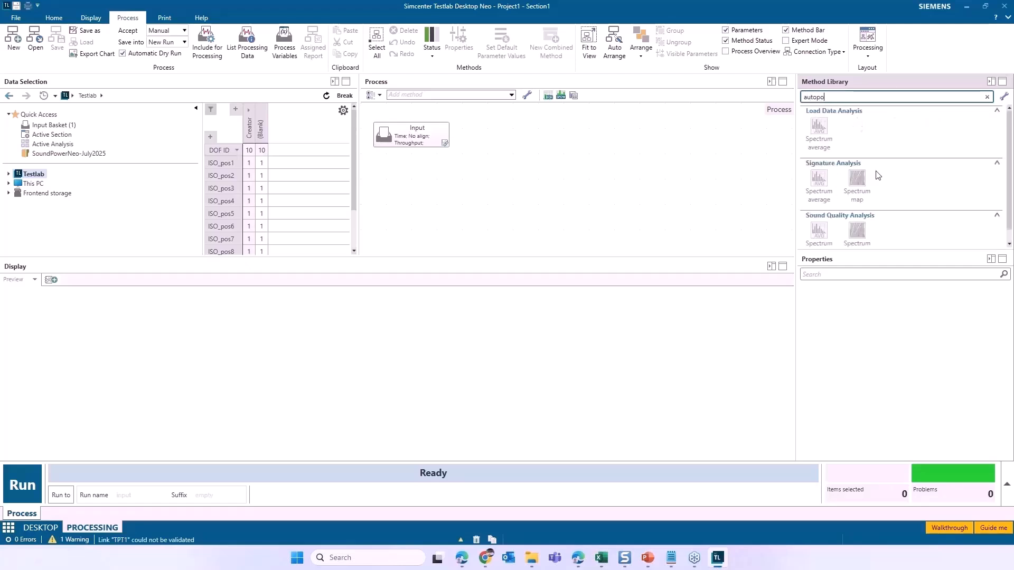
{"action": "scroll", "coordinate": [839, 153], "scroll_direction": "down", "scroll_amount": 1}
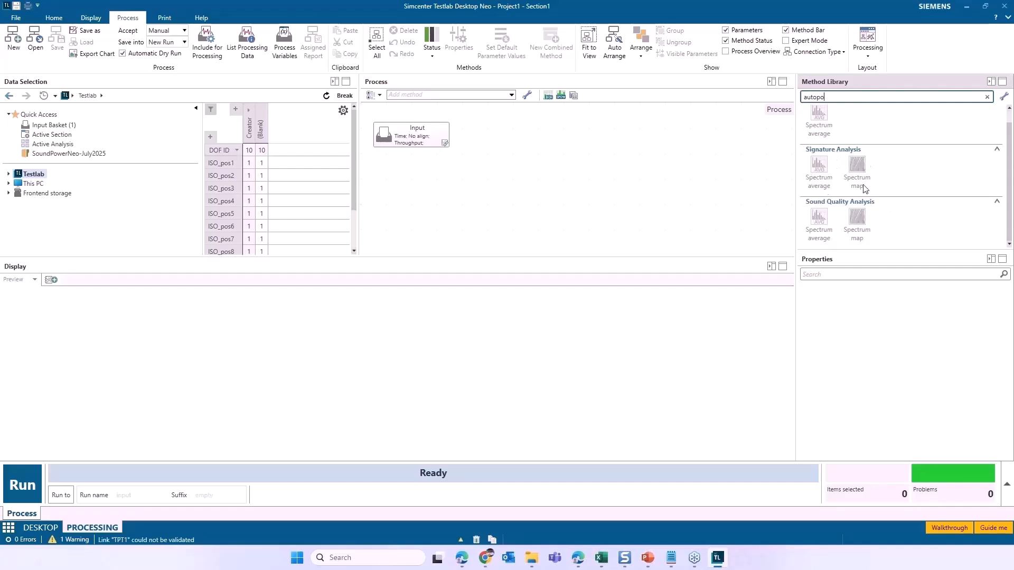
{"action": "left_click", "coordinate": [987, 97]}
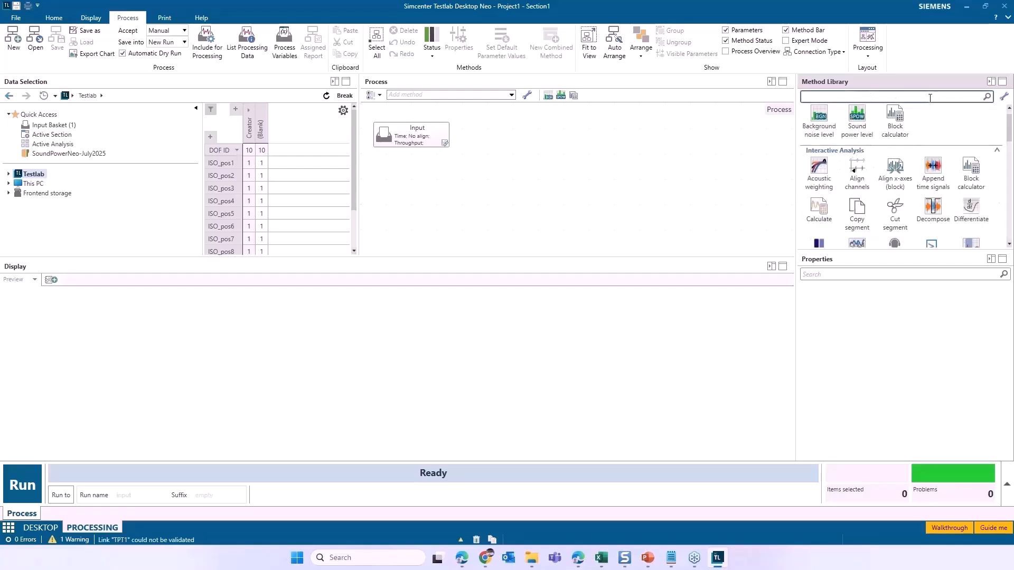
Search the method library for "back" and place the Background noise level method below the Input block in the process
{"action": "type", "text": "back"}
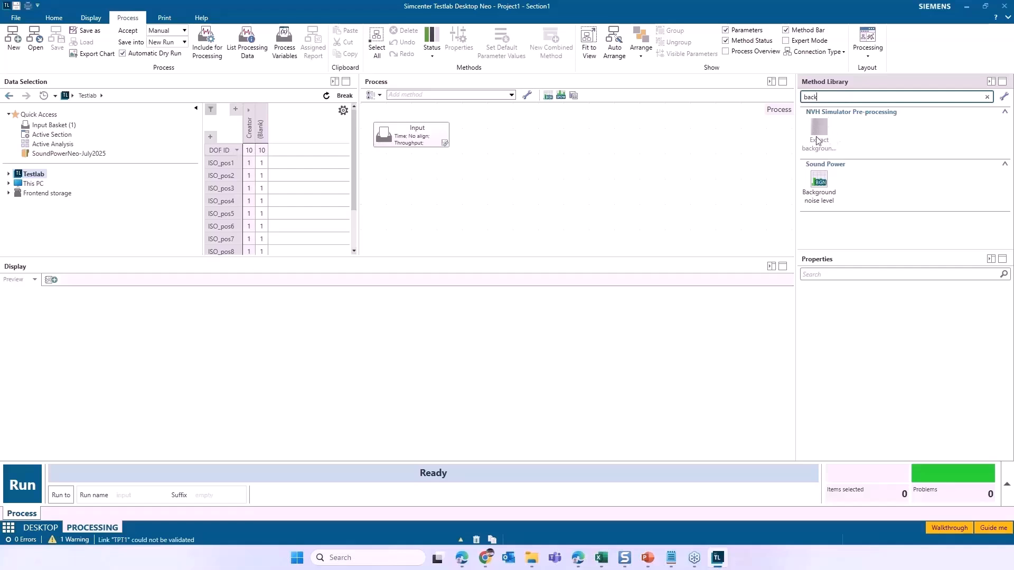
{"action": "left_click_drag", "start_coordinate": [819, 182], "coordinate": [393, 185]}
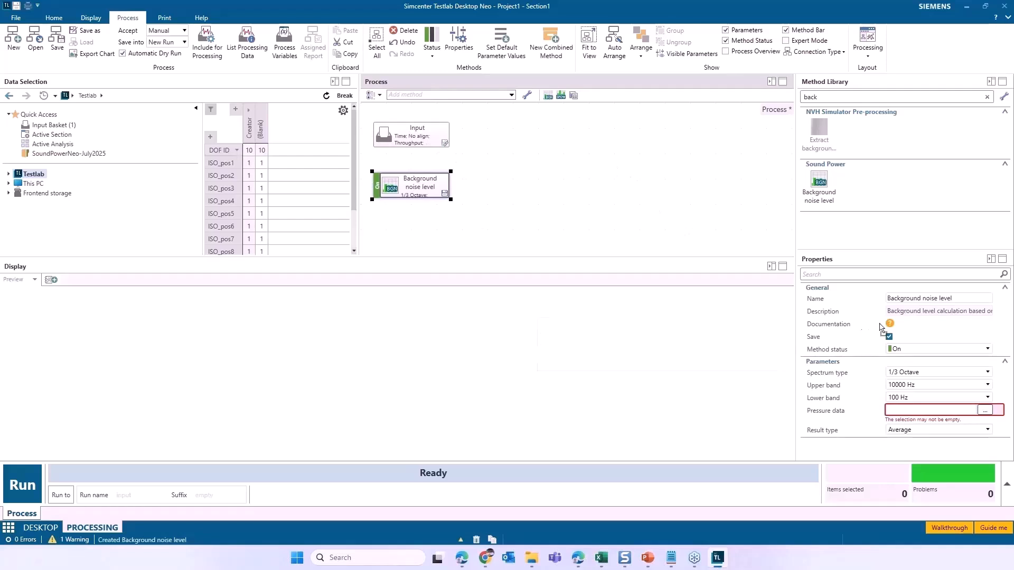
Examine the Background noise level method's documentation, covering its inputs and outputs, spectrum types, octave bands, spectrum resolution and pressure data, then return to the process
{"action": "mouse_move", "coordinate": [890, 325]}
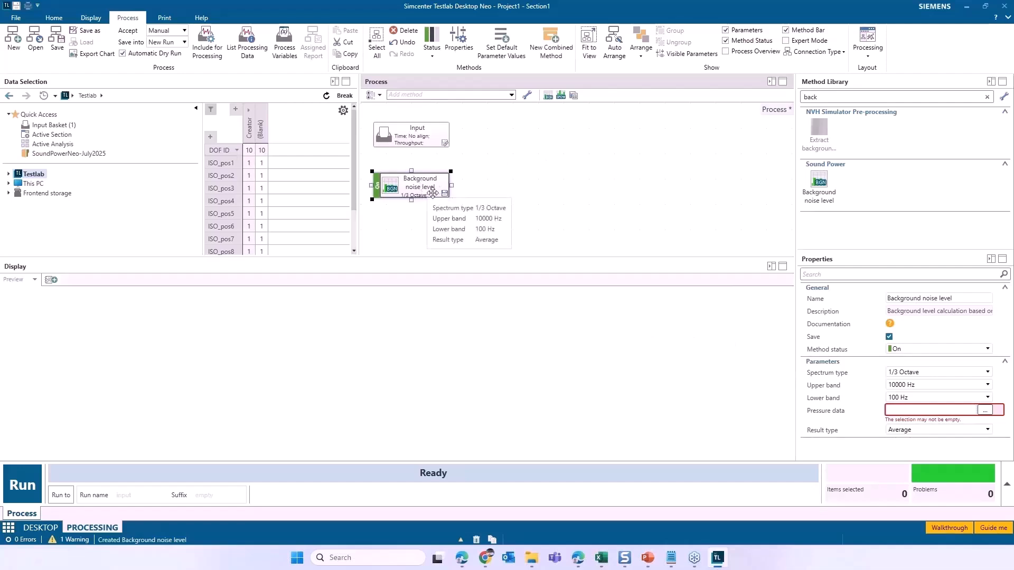
{"action": "left_click", "coordinate": [890, 325]}
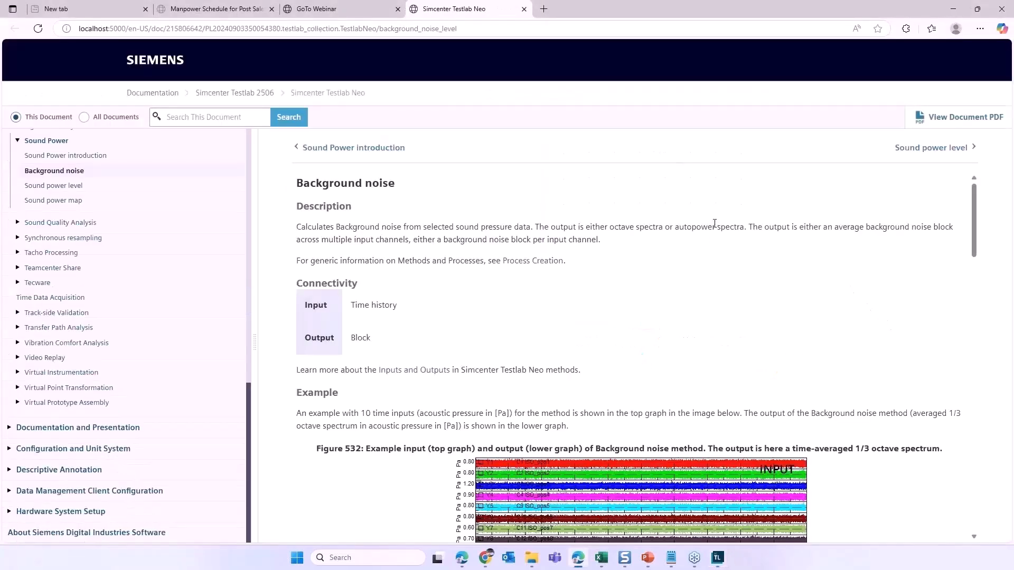
{"action": "scroll", "coordinate": [713, 227], "scroll_direction": "down", "scroll_amount": 2}
{"action": "scroll", "coordinate": [487, 220], "scroll_direction": "up", "scroll_amount": 2}
{"action": "scroll", "coordinate": [358, 340], "scroll_direction": "down", "scroll_amount": 2}
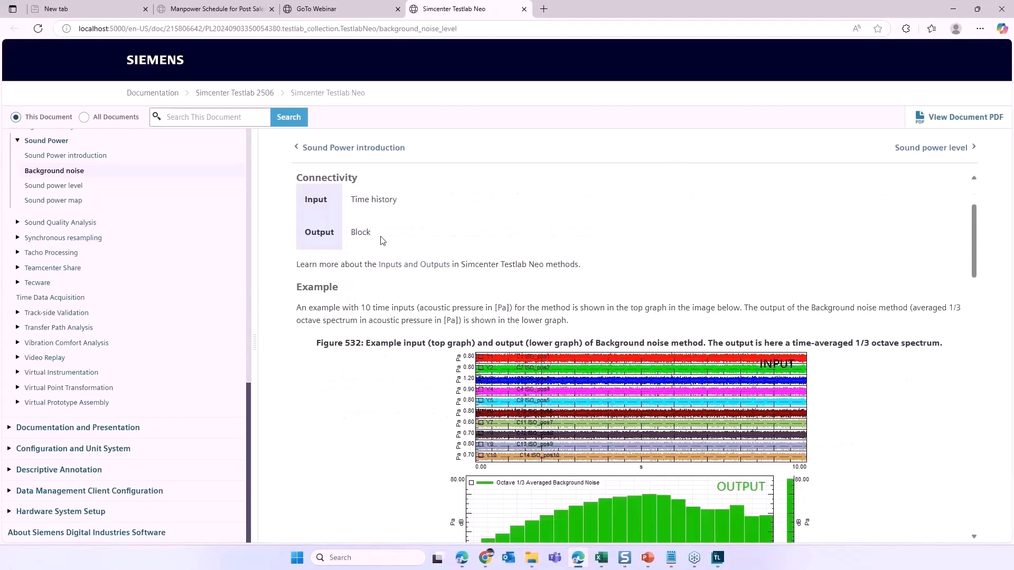
{"action": "scroll", "coordinate": [383, 240], "scroll_direction": "down", "scroll_amount": 10}
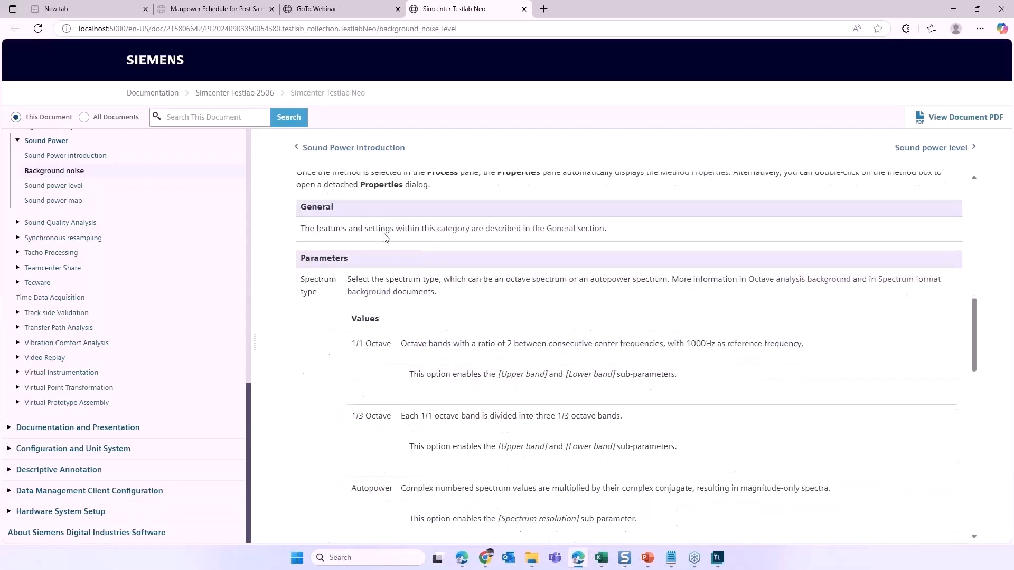
{"action": "scroll", "coordinate": [388, 238], "scroll_direction": "down", "scroll_amount": 3}
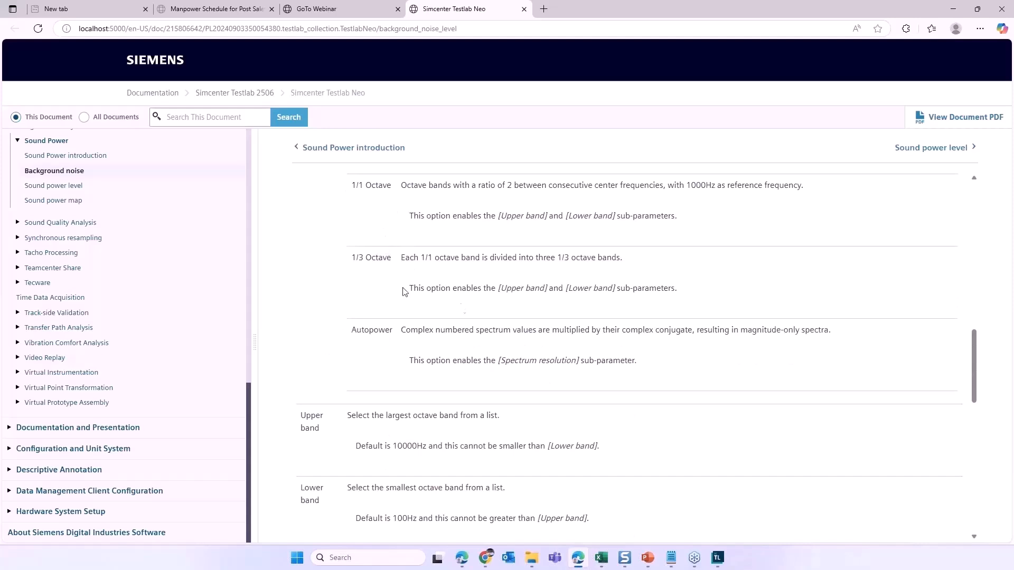
{"action": "scroll", "coordinate": [421, 334], "scroll_direction": "down", "scroll_amount": 2}
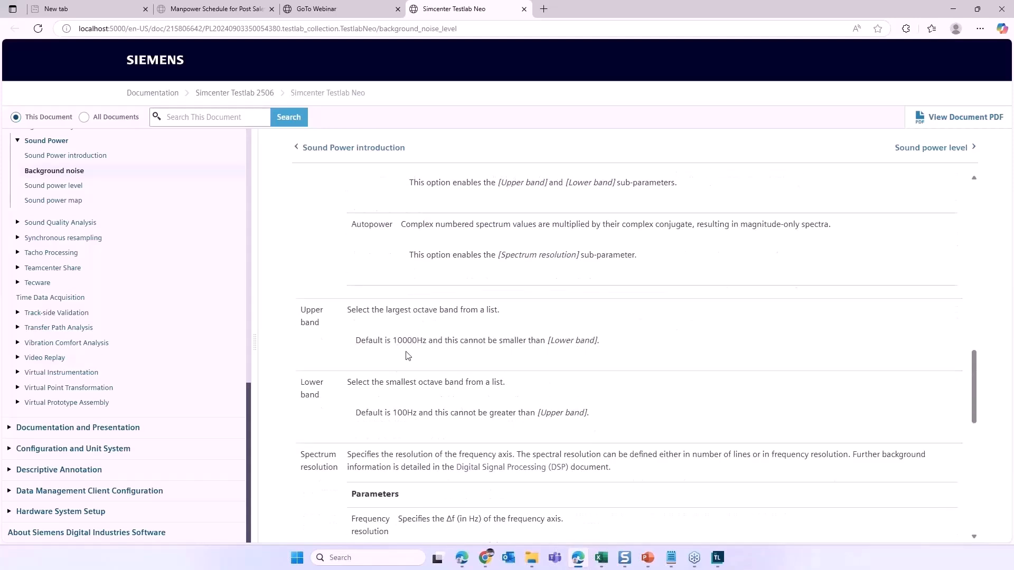
{"action": "scroll", "coordinate": [422, 401], "scroll_direction": "down", "scroll_amount": 2}
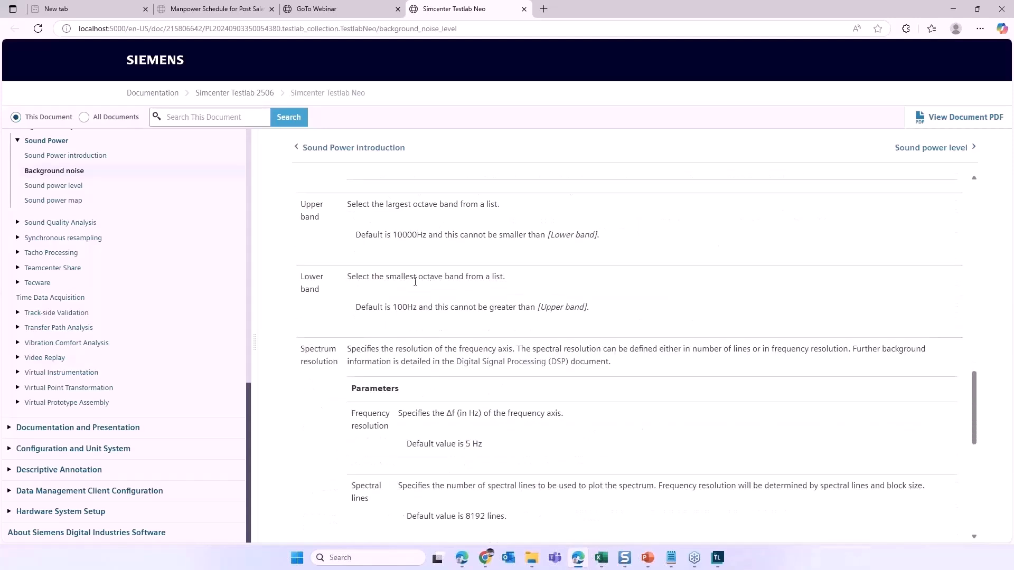
{"action": "scroll", "coordinate": [443, 297], "scroll_direction": "down", "scroll_amount": 3}
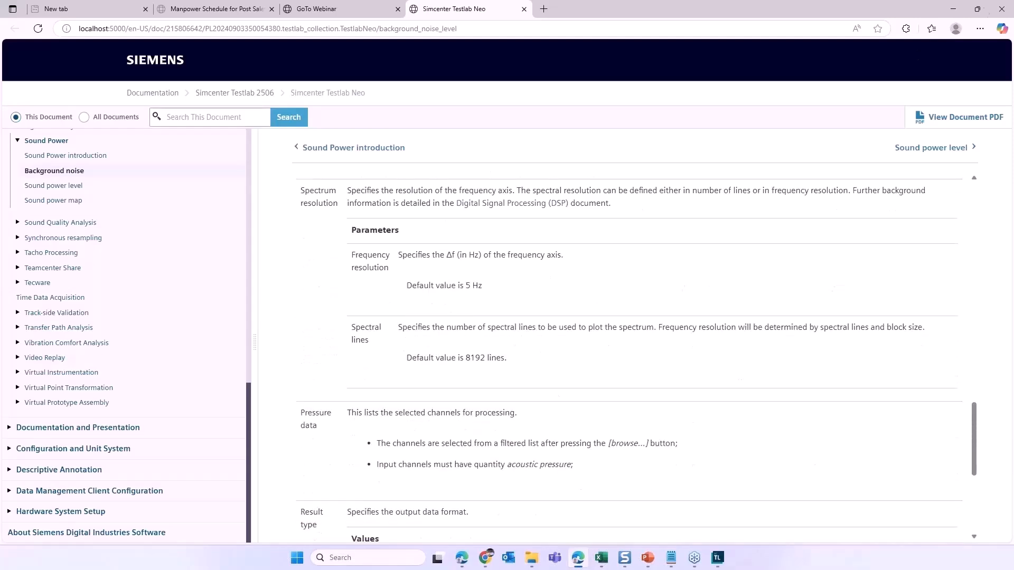
{"action": "left_click", "coordinate": [953, 9]}
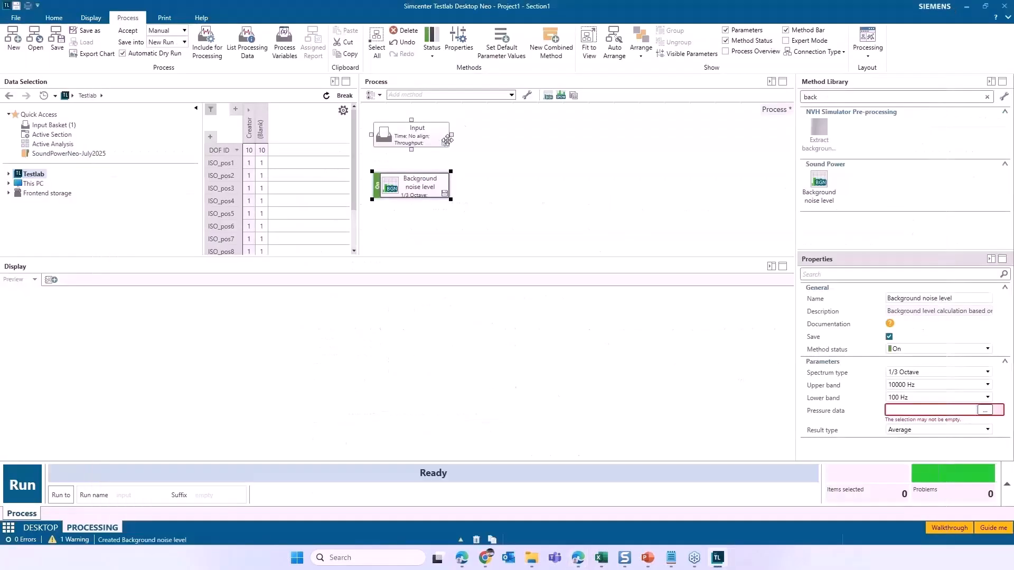
Connect the Input block to the Background noise level method and choose 1/3 Octave as its spectrum type
{"action": "left_click", "coordinate": [410, 140]}
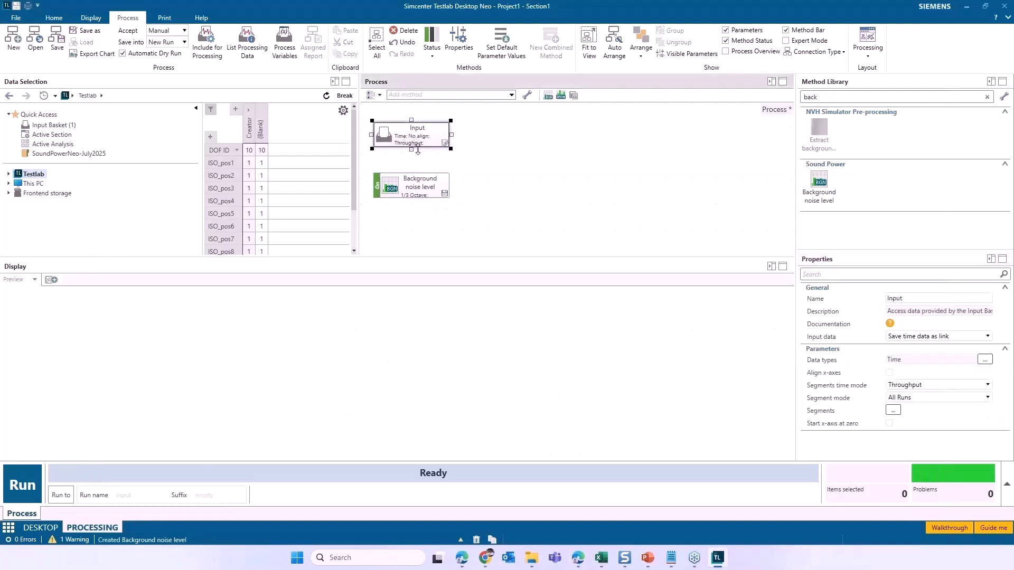
{"action": "left_click_drag", "start_coordinate": [413, 150], "coordinate": [421, 194]}
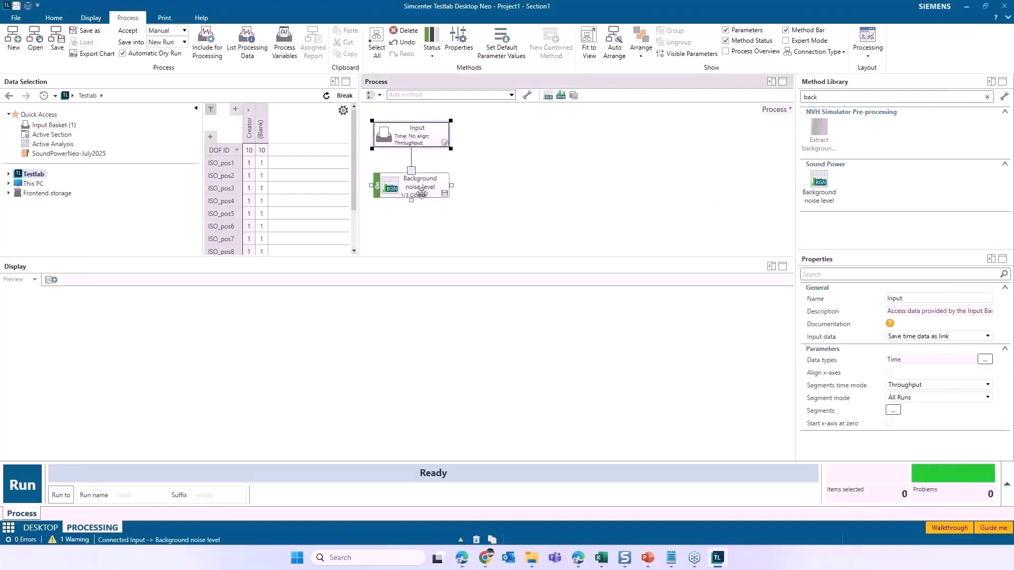
{"action": "left_click", "coordinate": [421, 194]}
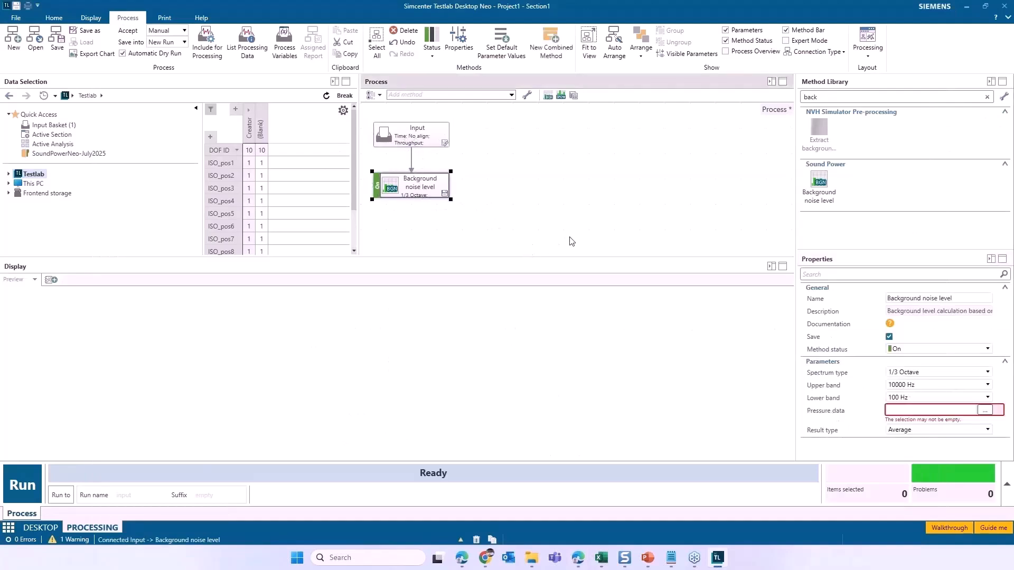
{"action": "left_click", "coordinate": [934, 373]}
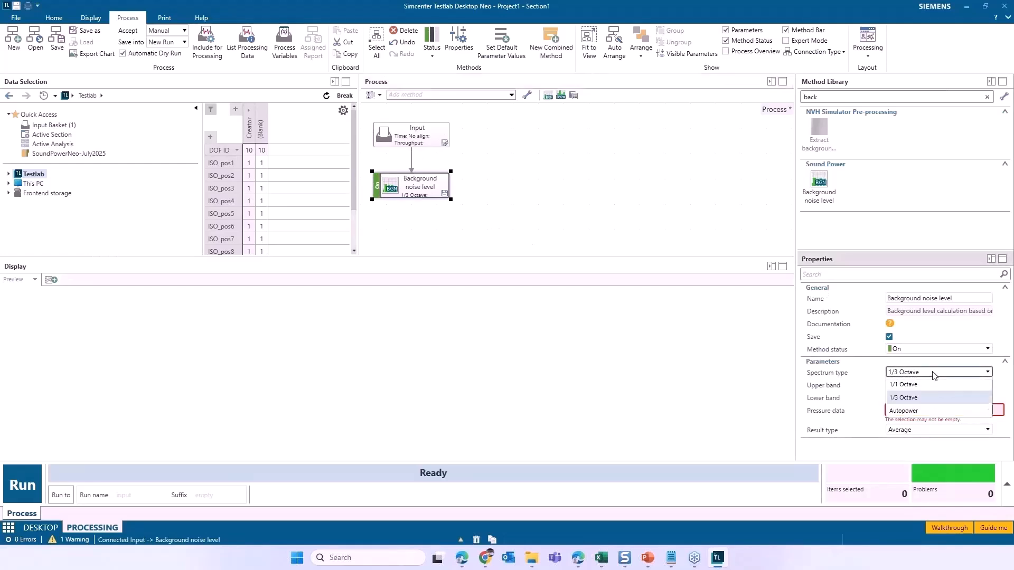
{"action": "left_click", "coordinate": [918, 398]}
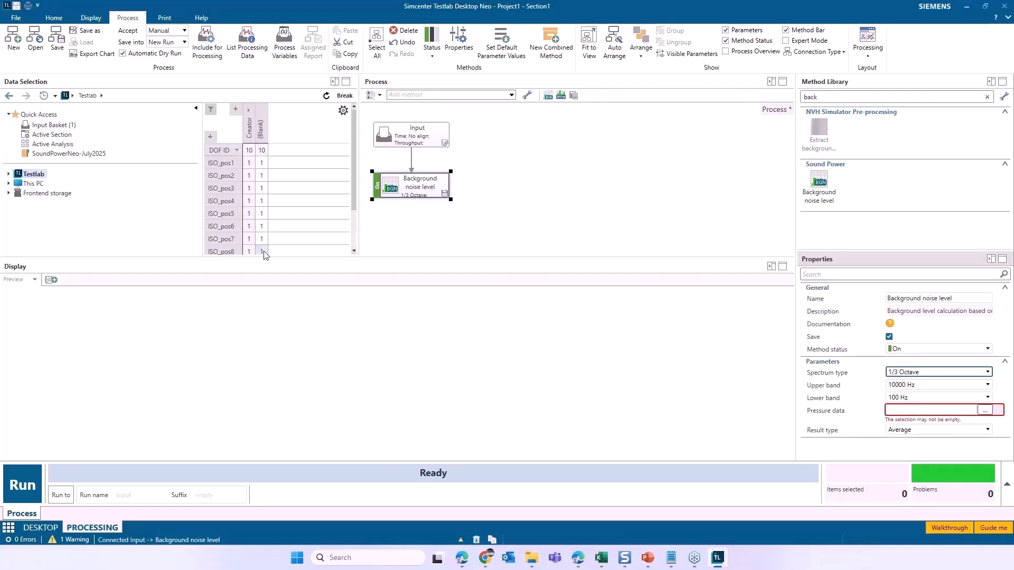
Assign ISO_pos1 through ISO_pos10 as the Background noise level method's pressure data and choose Average as its result type
{"action": "left_click", "coordinate": [986, 411]}
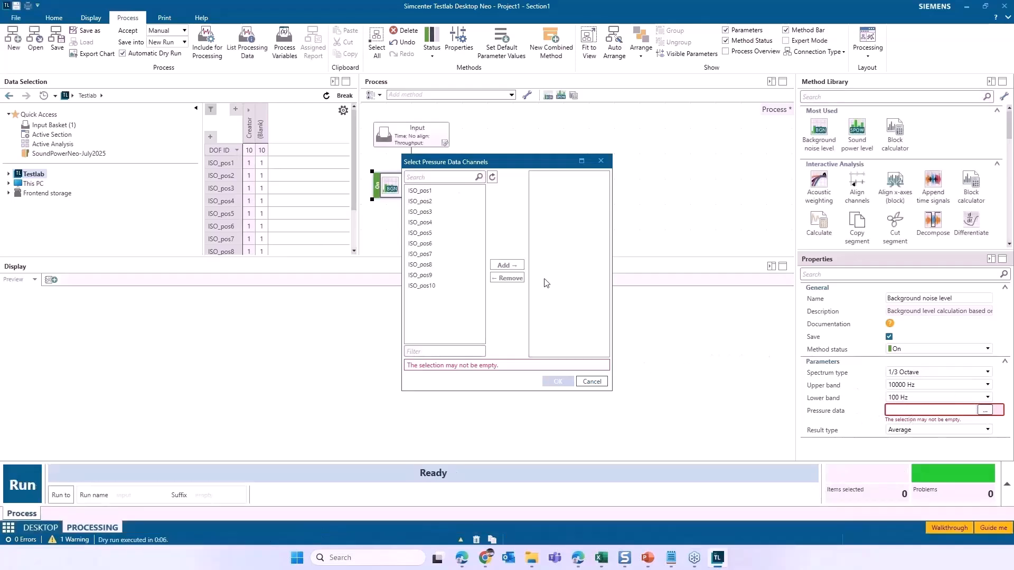
{"action": "left_click", "coordinate": [432, 191]}
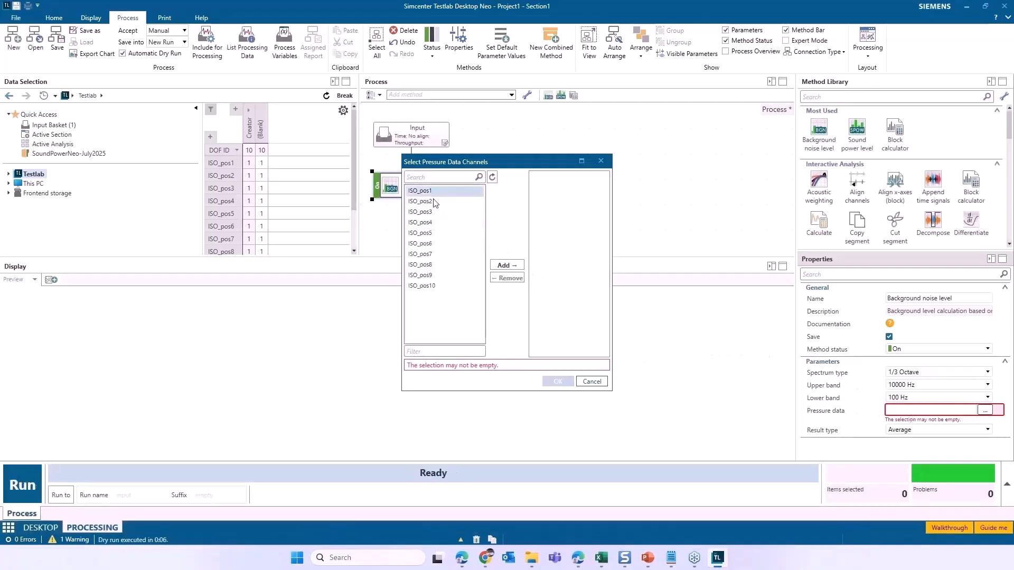
{"action": "left_click", "coordinate": [424, 286], "text": "shift"}
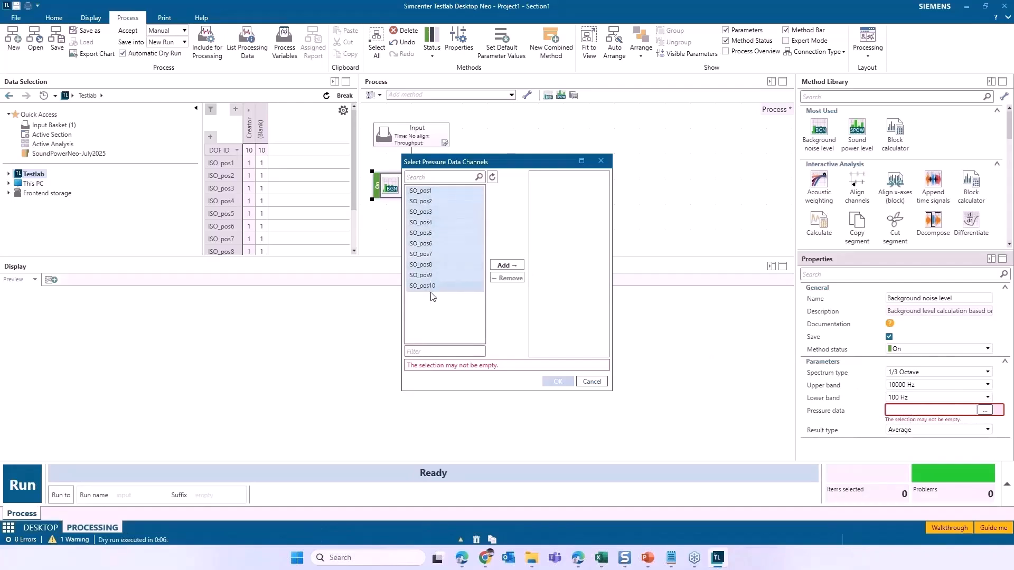
{"action": "left_click", "coordinate": [515, 265]}
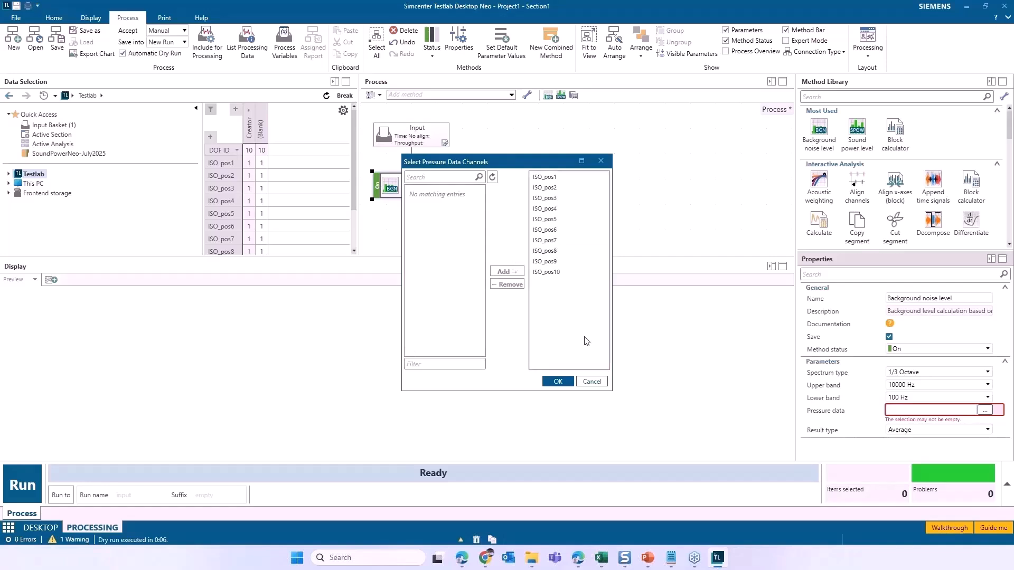
{"action": "left_click", "coordinate": [558, 381]}
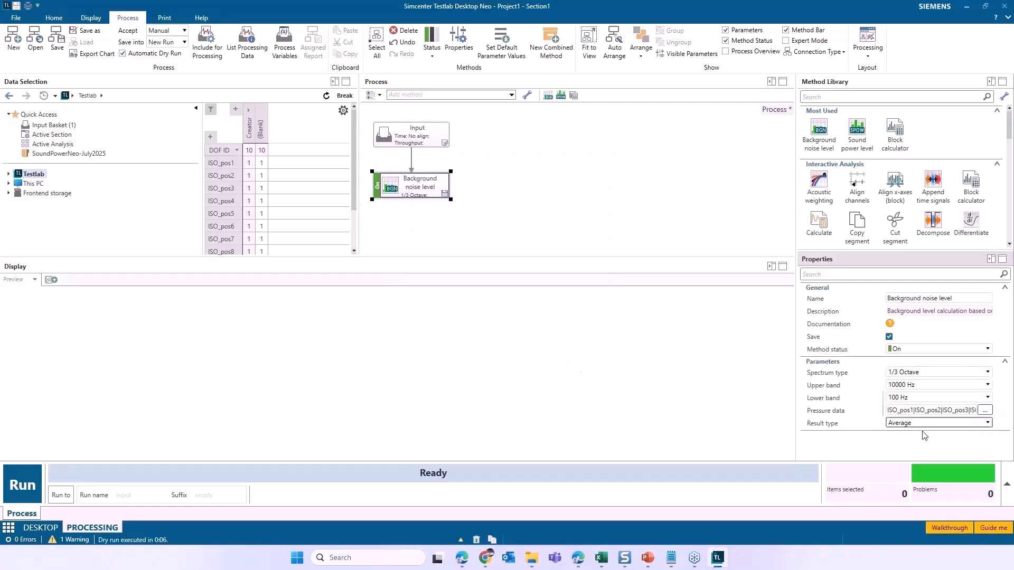
{"action": "left_click", "coordinate": [915, 424]}
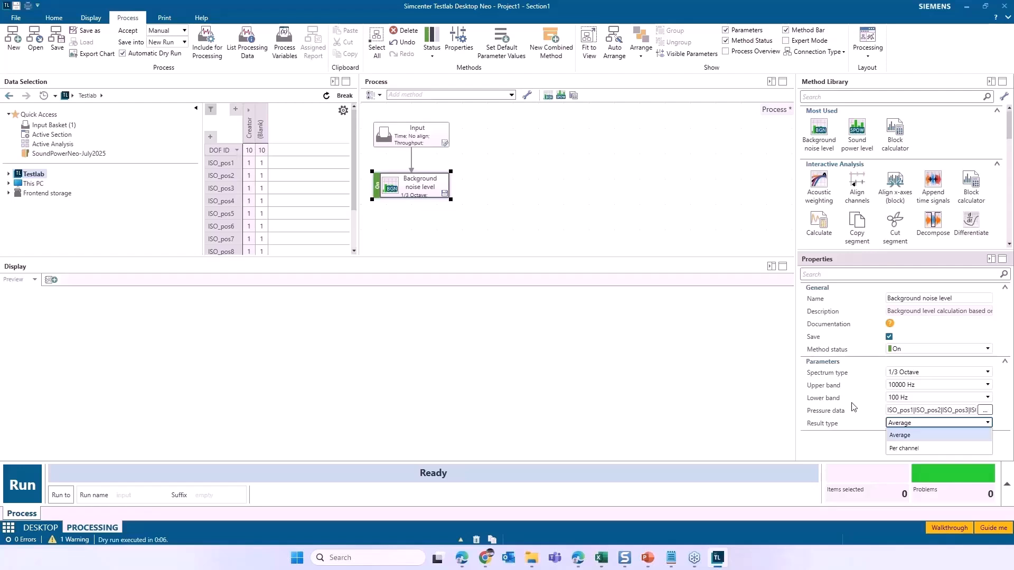
{"action": "left_click", "coordinate": [904, 436]}
{"action": "left_click", "coordinate": [591, 214]}
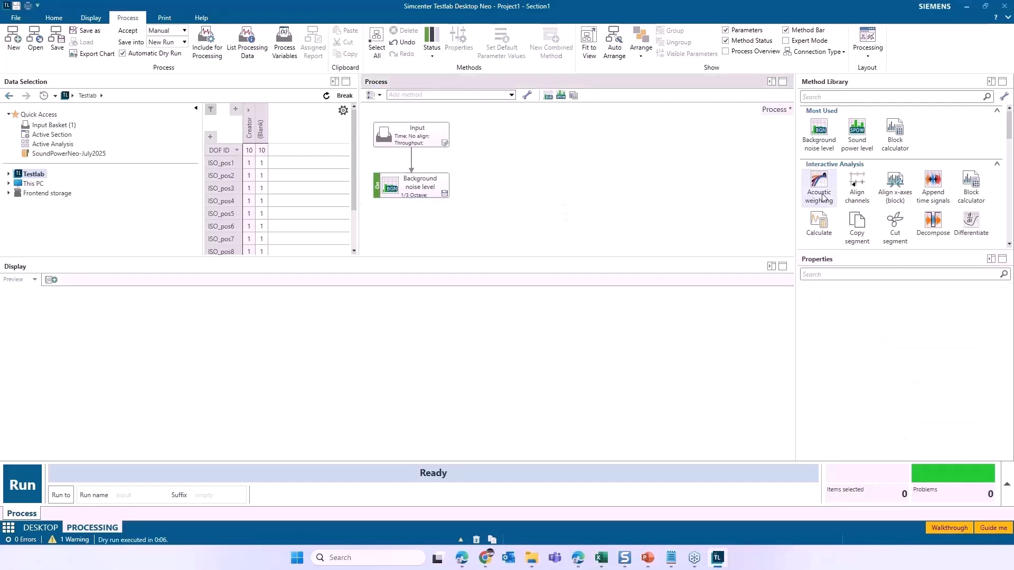
Add a second Background noise level method beside the first one and connect the Input block to it
{"action": "left_click_drag", "start_coordinate": [819, 133], "coordinate": [539, 174]}
{"action": "left_click", "coordinate": [523, 216]}
{"action": "left_click_drag", "start_coordinate": [447, 135], "coordinate": [513, 165]}
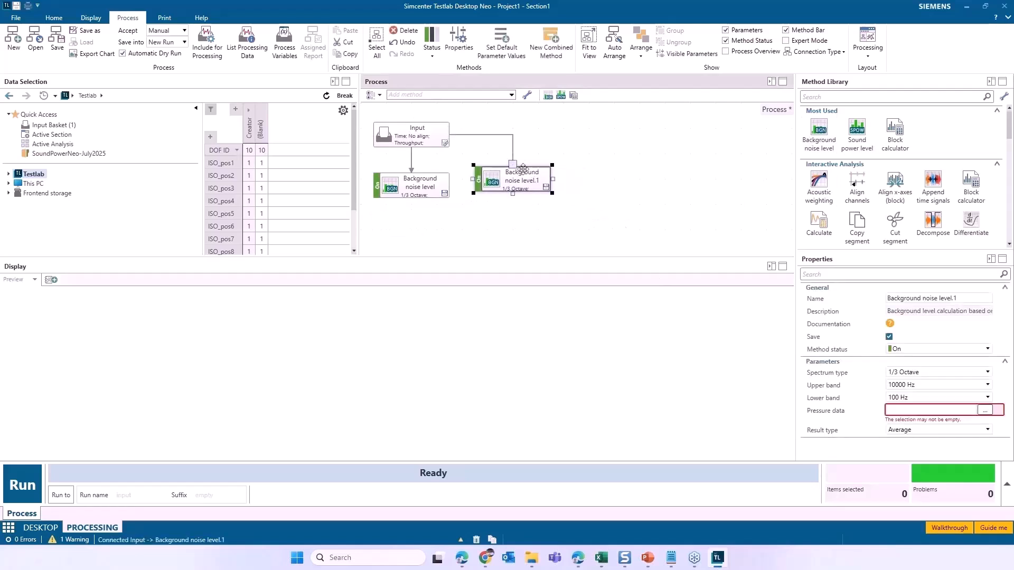
Assign ISO_pos1 through ISO_pos10 as the second Background noise level method's pressure data and set its result type to Per channel
{"action": "left_click", "coordinate": [985, 410]}
{"action": "left_click", "coordinate": [430, 191]}
{"action": "left_click", "coordinate": [434, 285], "text": "shift"}
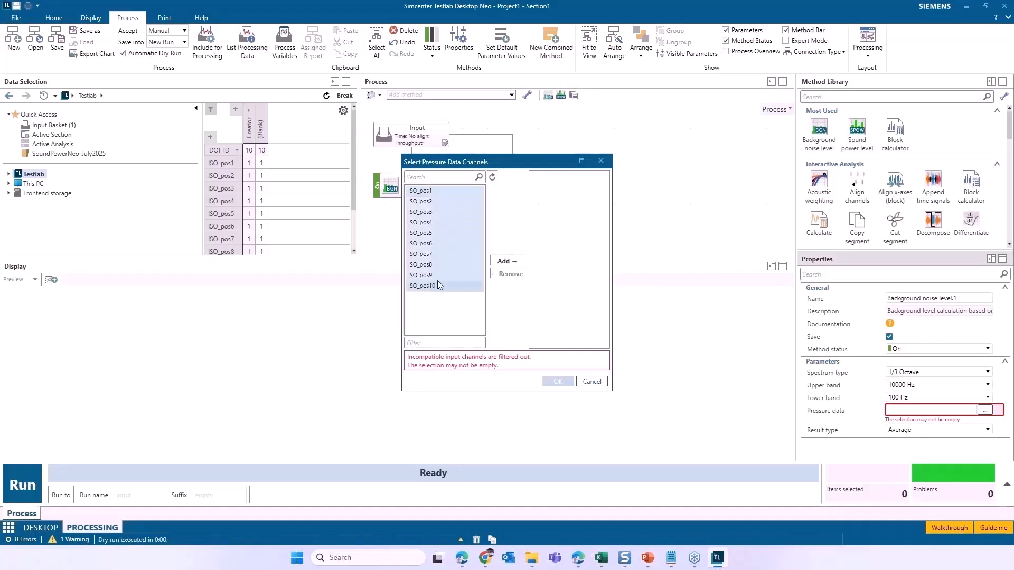
{"action": "left_click", "coordinate": [507, 261]}
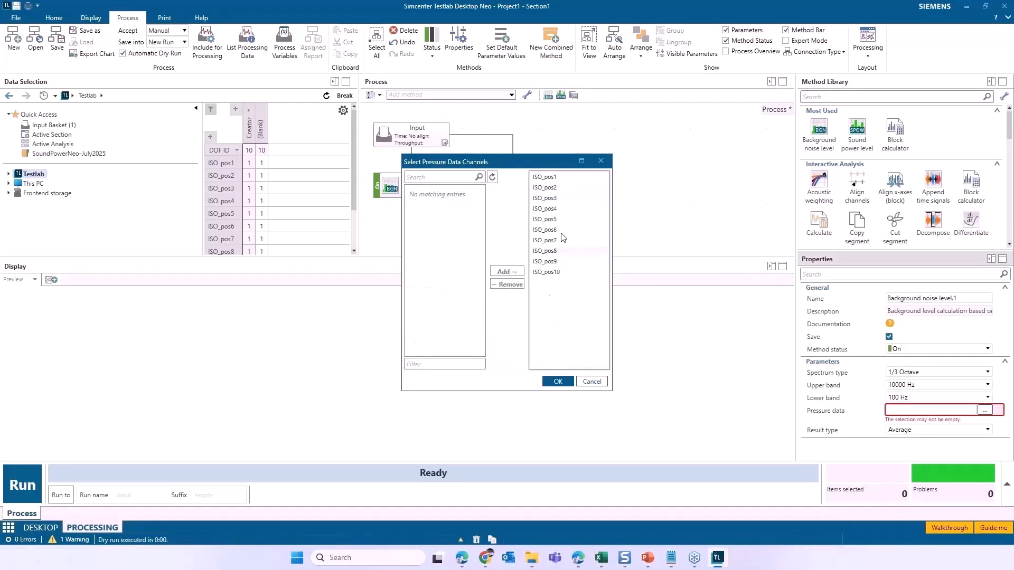
{"action": "left_click", "coordinate": [559, 382]}
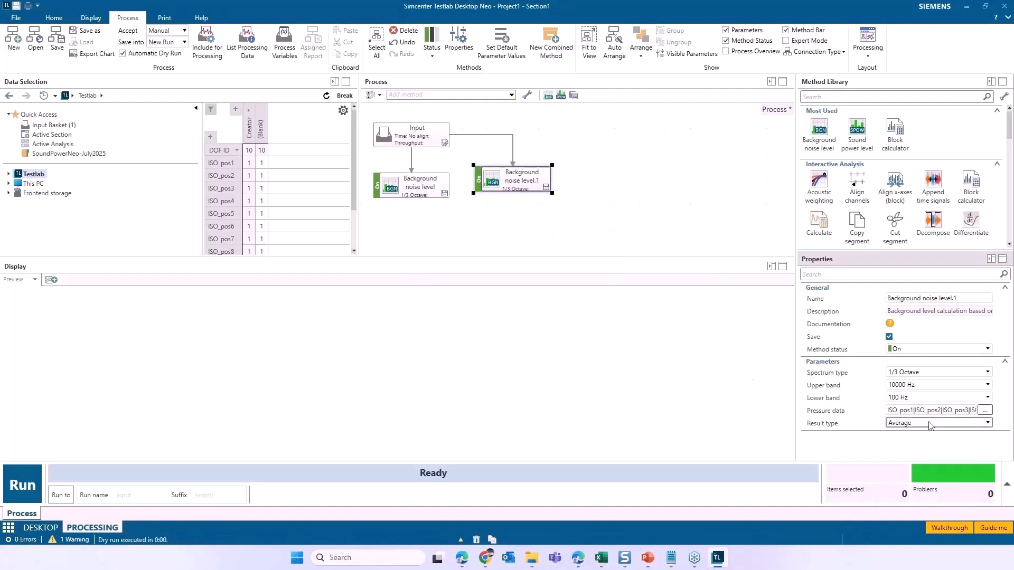
{"action": "left_click", "coordinate": [986, 423]}
{"action": "left_click", "coordinate": [904, 448]}
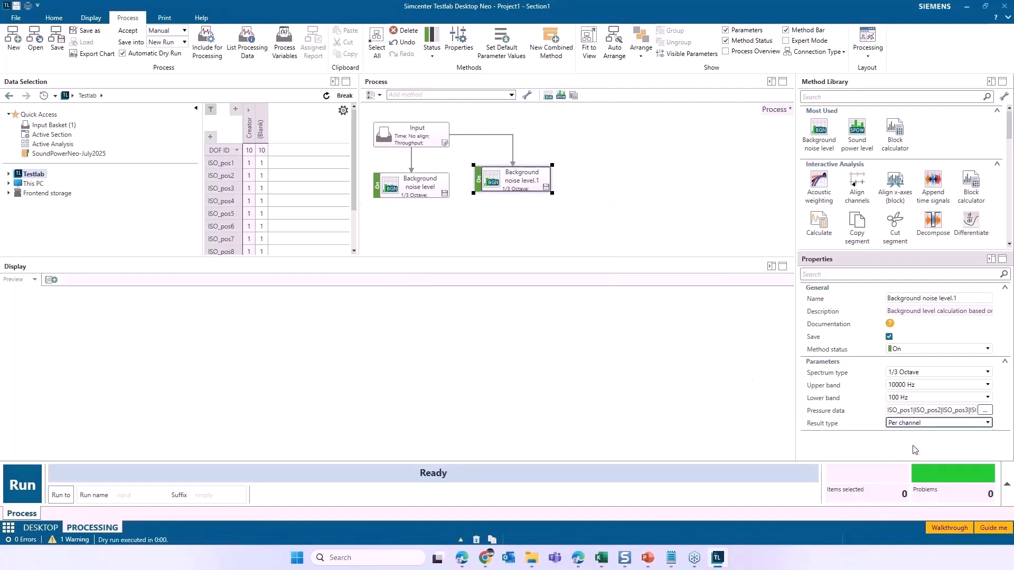
Rename the first Background noise level method, the one with the Average result type, to BGN-Avg
{"action": "left_click", "coordinate": [660, 220]}
{"action": "left_click", "coordinate": [513, 174]}
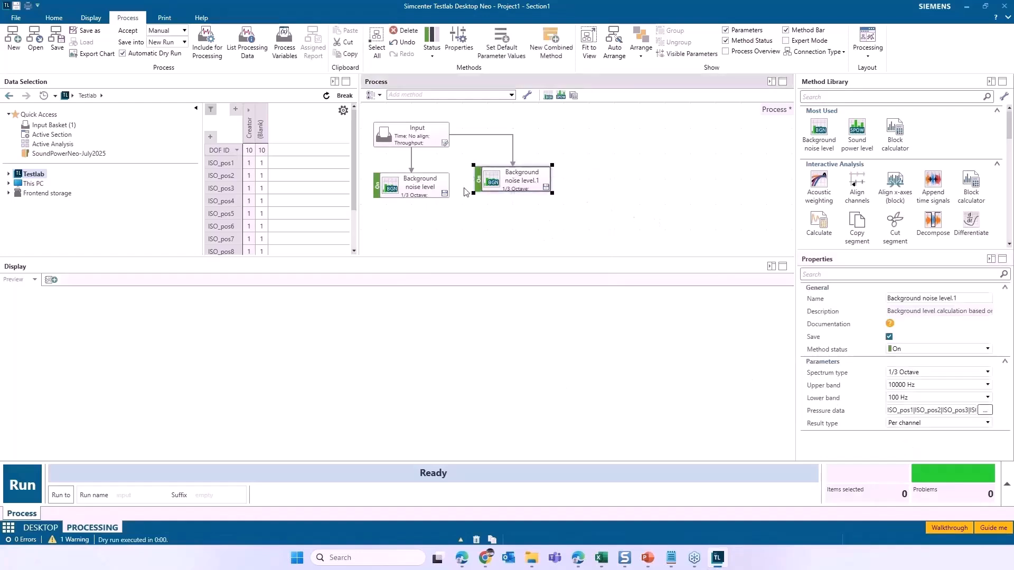
{"action": "left_click", "coordinate": [411, 184]}
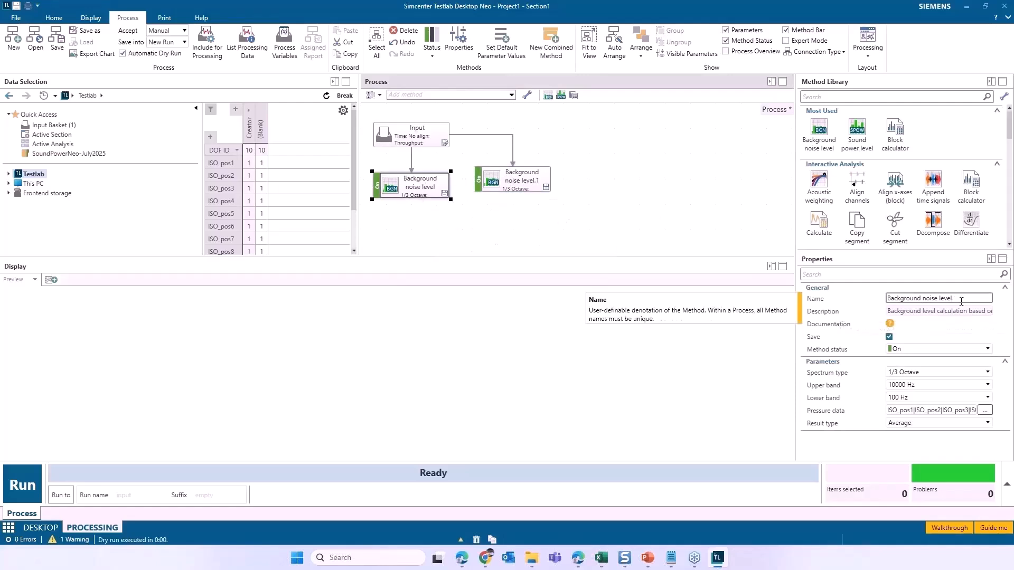
{"action": "left_click", "coordinate": [918, 299]}
{"action": "type", "text": "BG"}
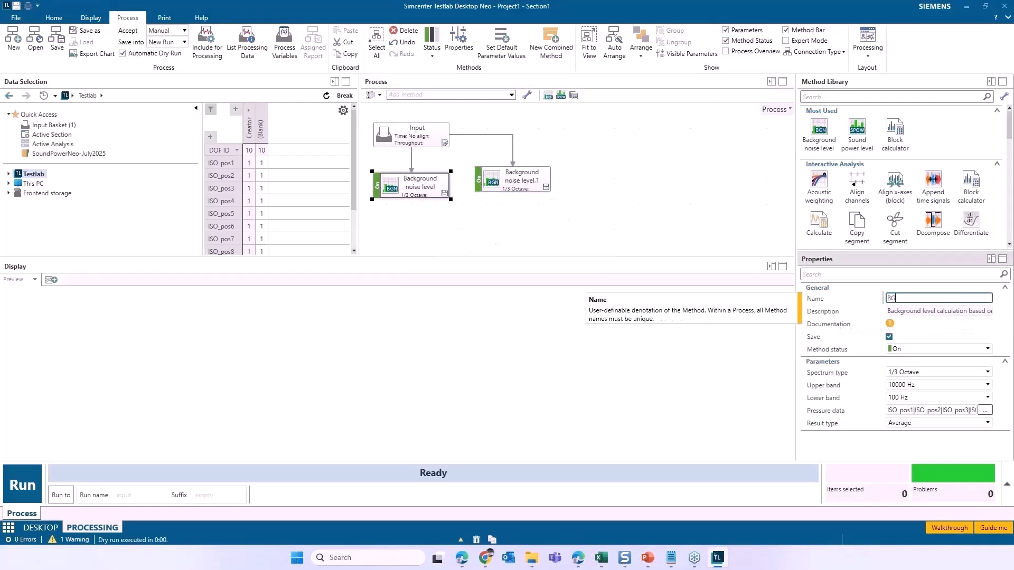
{"action": "type", "text": "-Avg"}
Rename the second Background noise level method, the one with the Per channel result type, to BGN-Ch
{"action": "left_click", "coordinate": [515, 173]}
{"action": "double_click", "coordinate": [922, 298]}
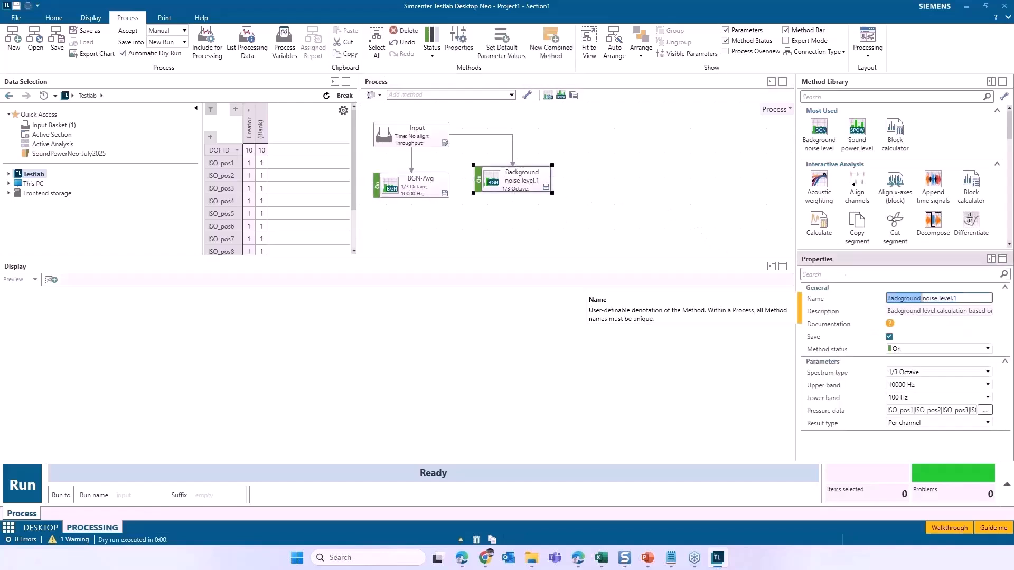
{"action": "left_click_drag", "start_coordinate": [967, 298], "coordinate": [880, 300]}
{"action": "type", "text": "BGN-Ch"}
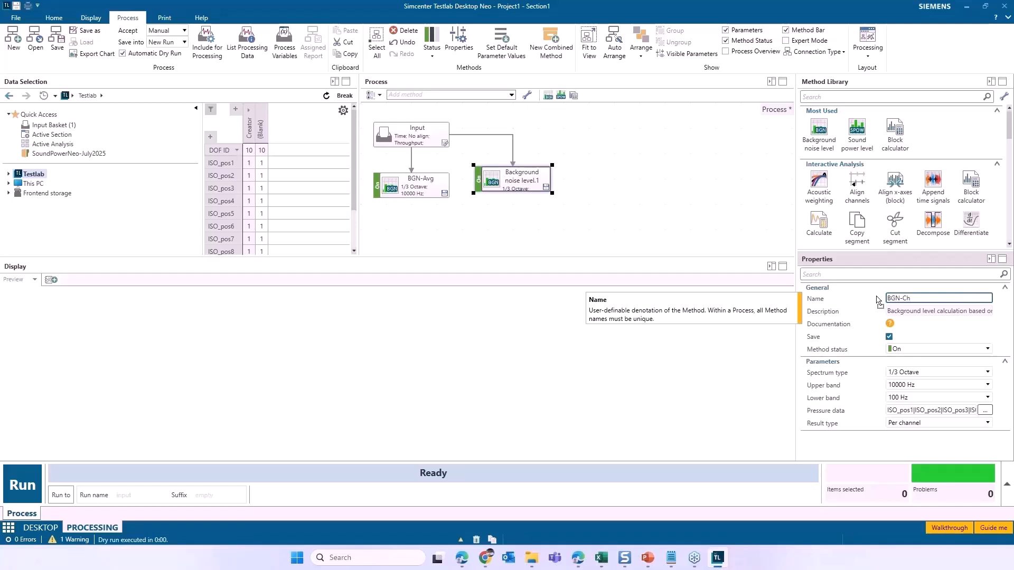
{"action": "left_click", "coordinate": [670, 227]}
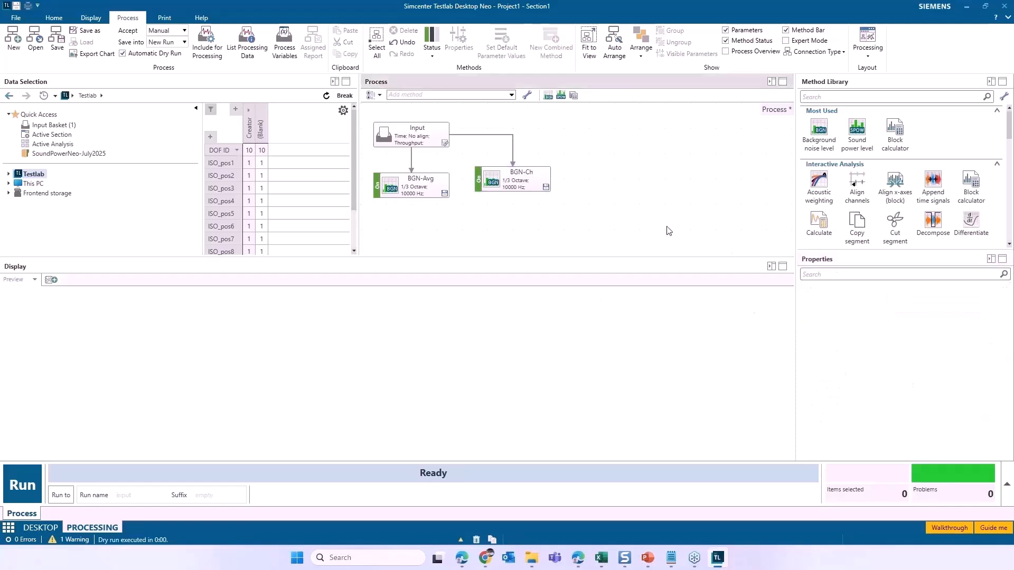
{"action": "left_click", "coordinate": [415, 183]}
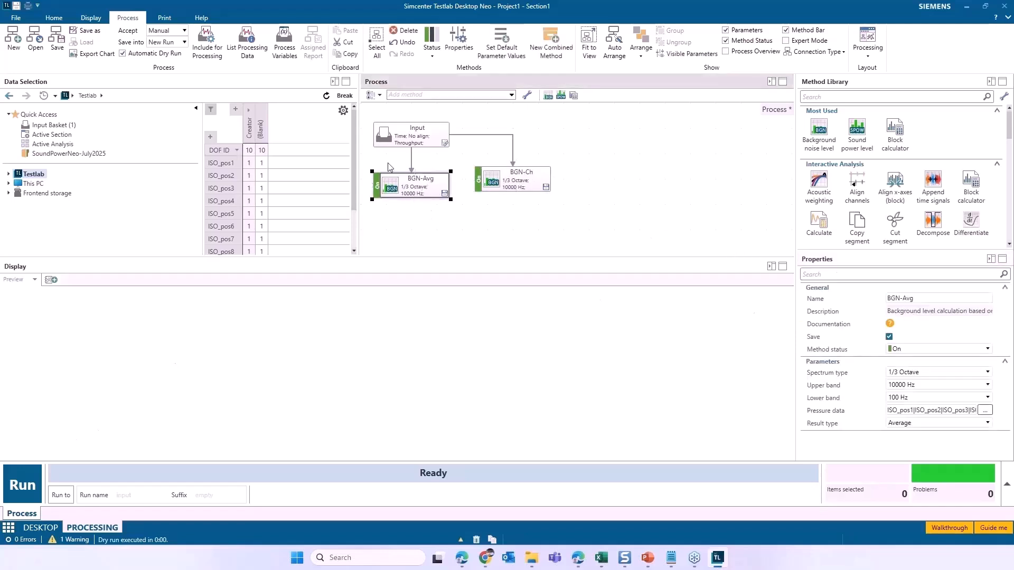
{"action": "left_click", "coordinate": [25, 484]}
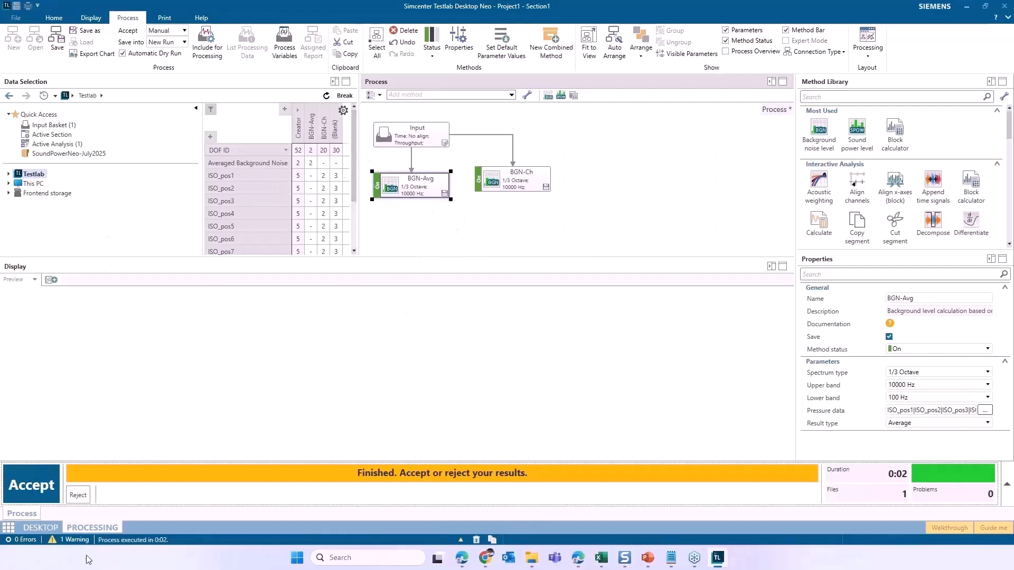
{"action": "left_click", "coordinate": [83, 497]}
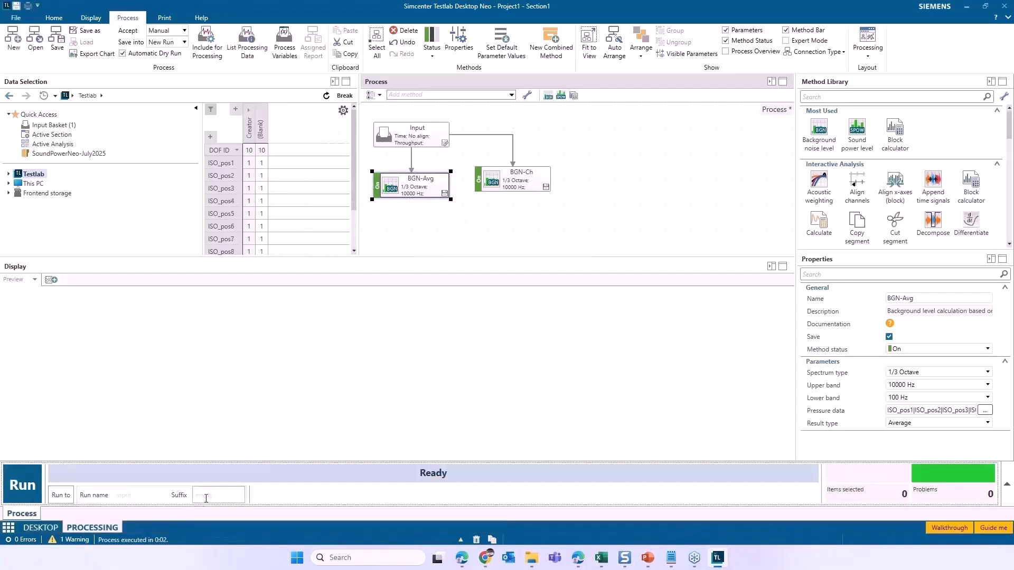
Set the run name to BackgroundNoiseCalc, run the process and accept its results
{"action": "left_click", "coordinate": [134, 498]}
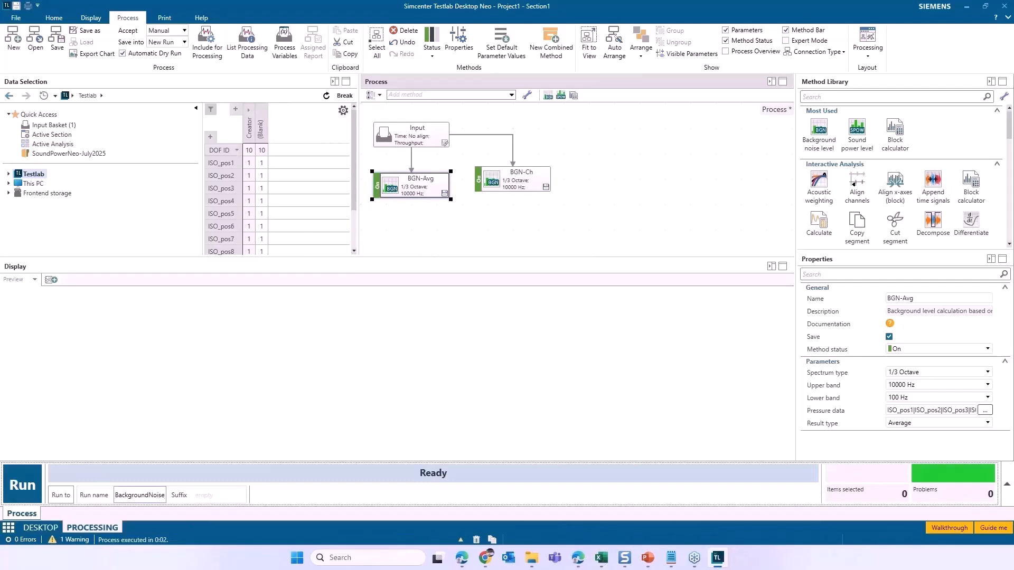
{"action": "type", "text": "Calc"}
{"action": "left_click", "coordinate": [19, 489]}
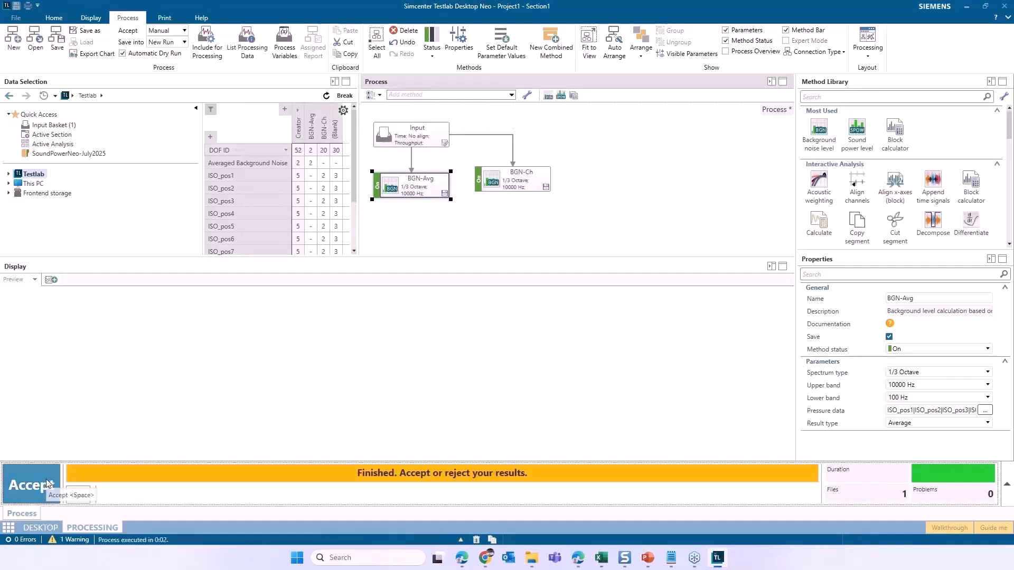
{"action": "left_click", "coordinate": [48, 484]}
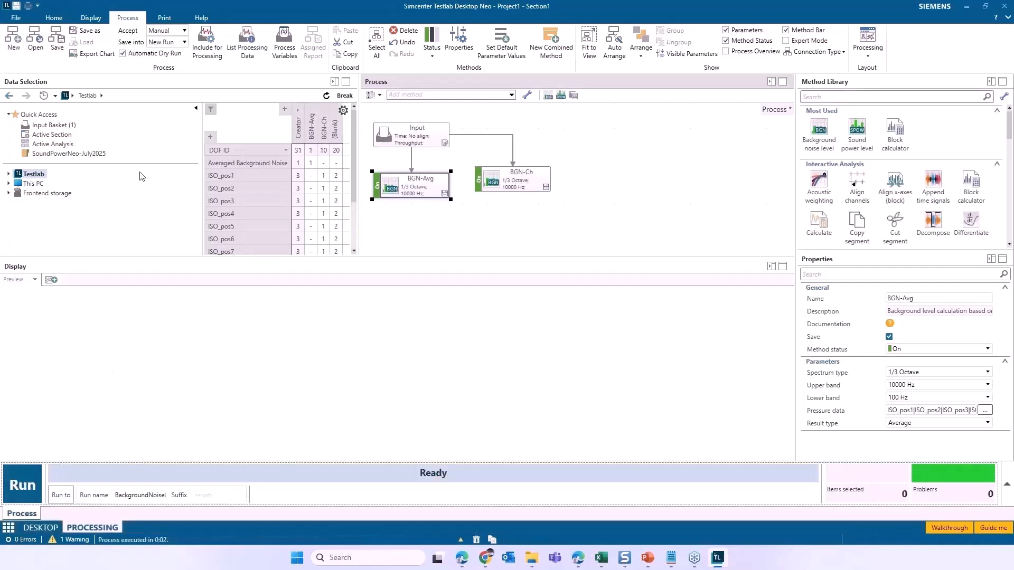
Switch to the Desktop workspace and open the BackgroundNoiseCalc run in Section1 of Project1
{"action": "left_click", "coordinate": [10, 174]}
{"action": "left_click", "coordinate": [16, 184]}
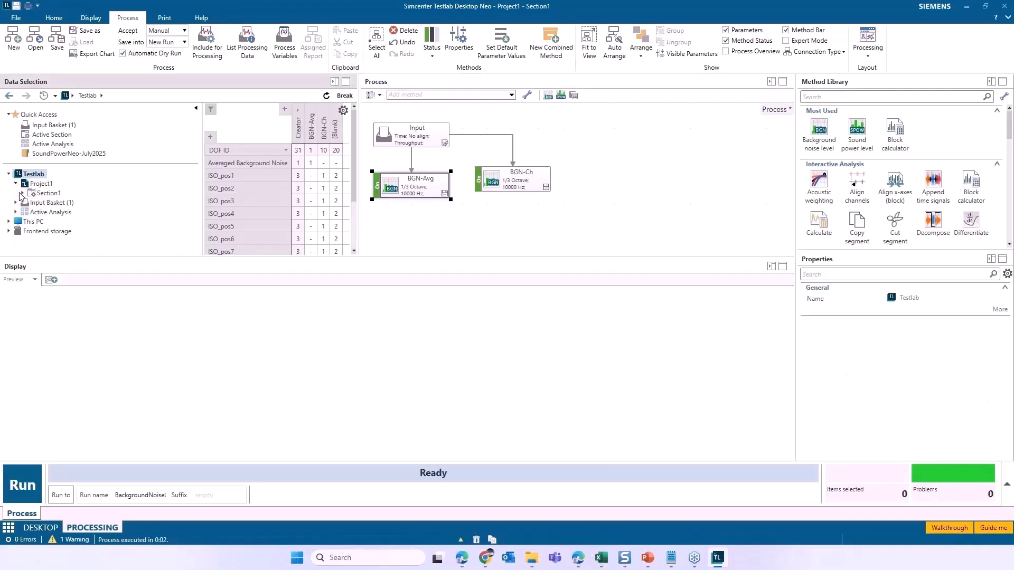
{"action": "left_click", "coordinate": [22, 193]}
{"action": "left_click", "coordinate": [41, 528]}
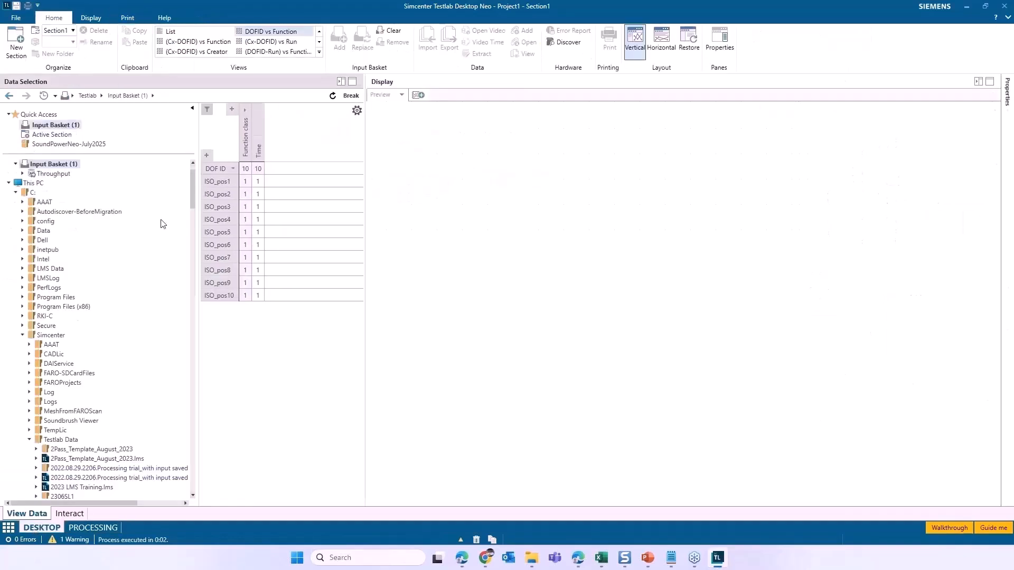
{"action": "scroll", "coordinate": [196, 198], "scroll_direction": "up", "scroll_amount": 1}
{"action": "left_click", "coordinate": [22, 184]}
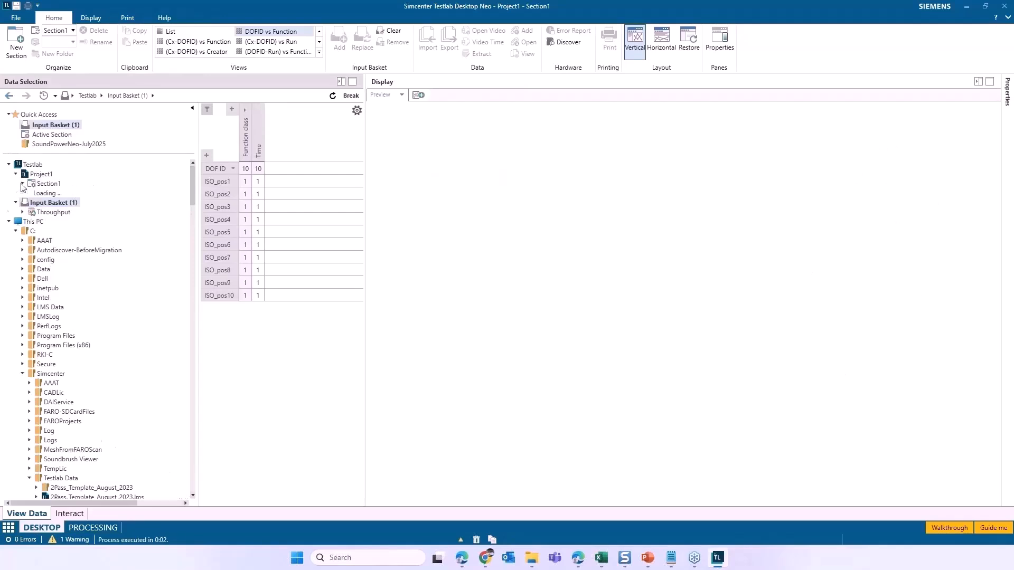
{"action": "left_click", "coordinate": [62, 188]}
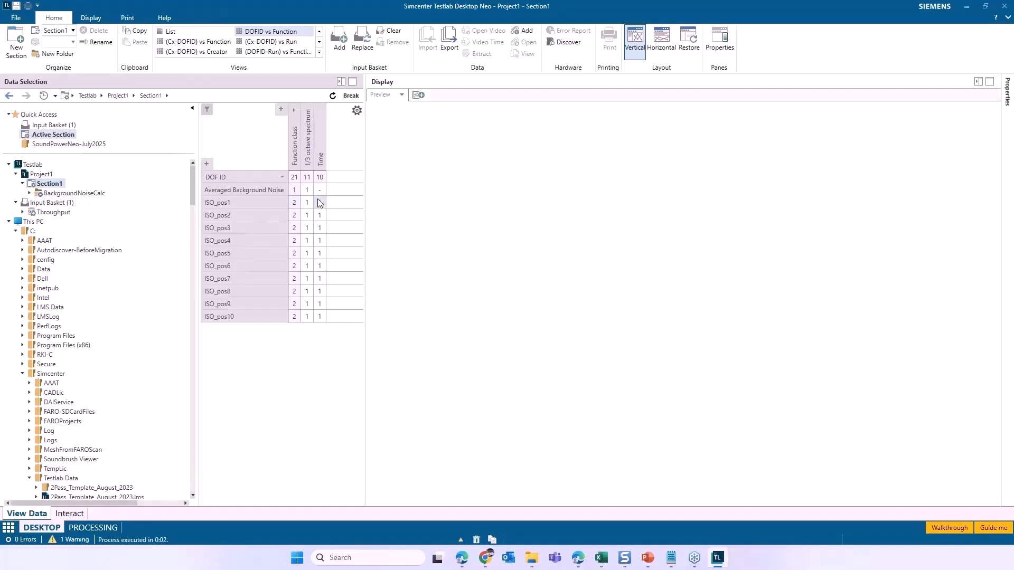
{"action": "left_click", "coordinate": [29, 193]}
{"action": "left_click", "coordinate": [79, 194]}
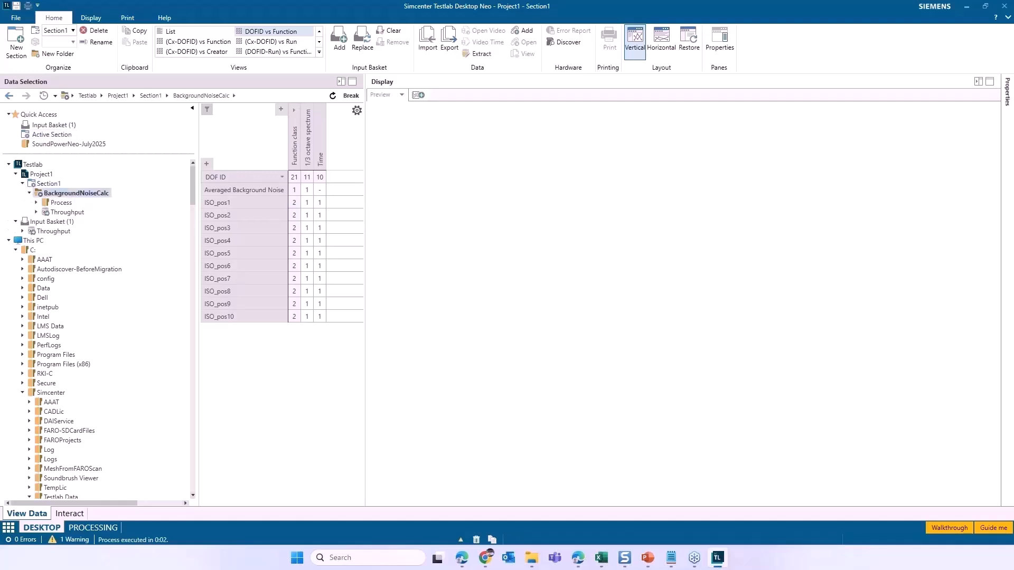
Examine the 1/3 octave spectra of the averaged background noise and of individual ISO positions up to ISO_pos10
{"action": "left_click", "coordinate": [307, 215]}
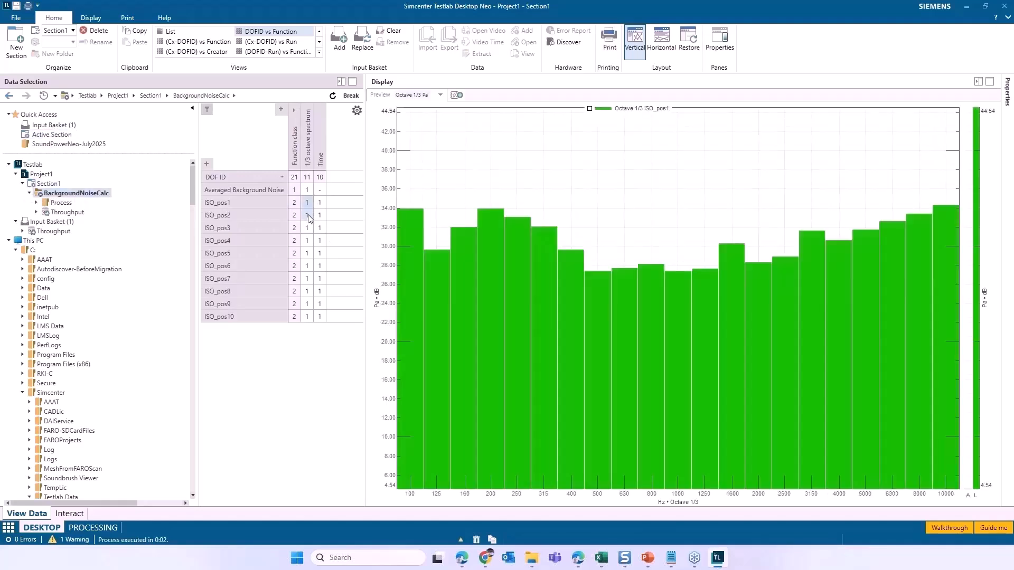
{"action": "left_click", "coordinate": [307, 228]}
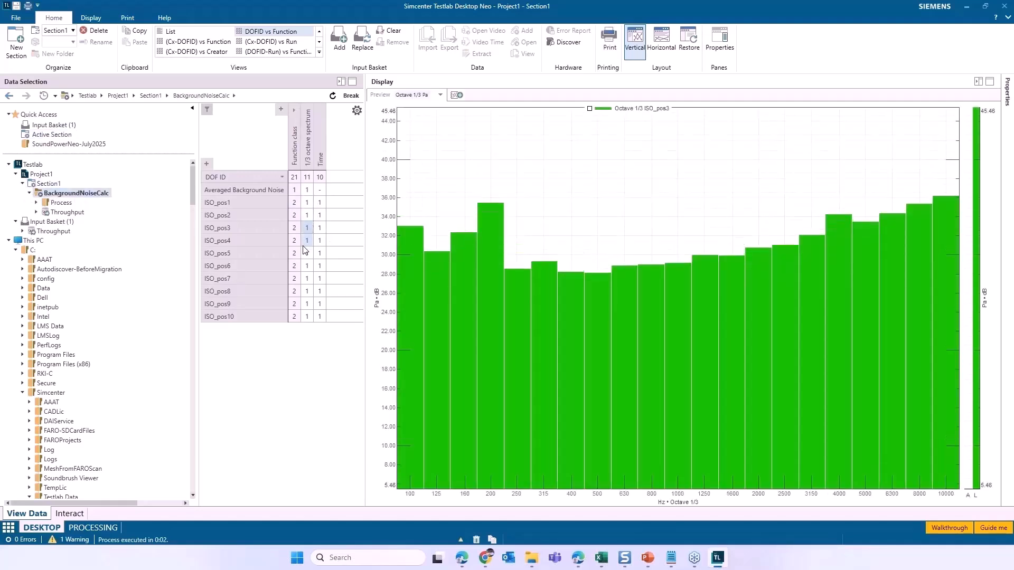
{"action": "left_click", "coordinate": [307, 190]}
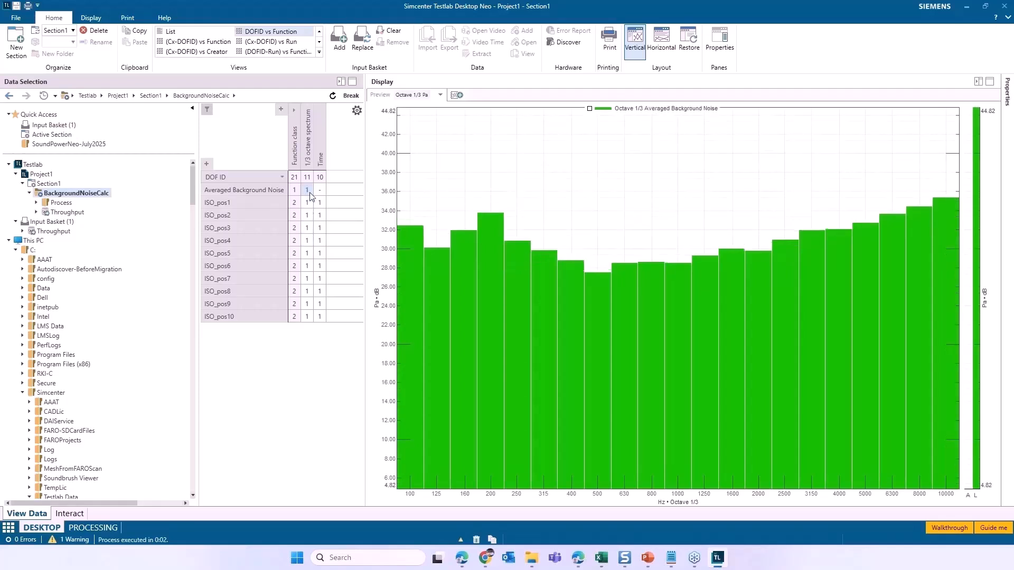
{"action": "left_click", "coordinate": [307, 227]}
{"action": "left_click", "coordinate": [307, 253]}
{"action": "left_click", "coordinate": [306, 267]}
{"action": "left_click", "coordinate": [307, 292]}
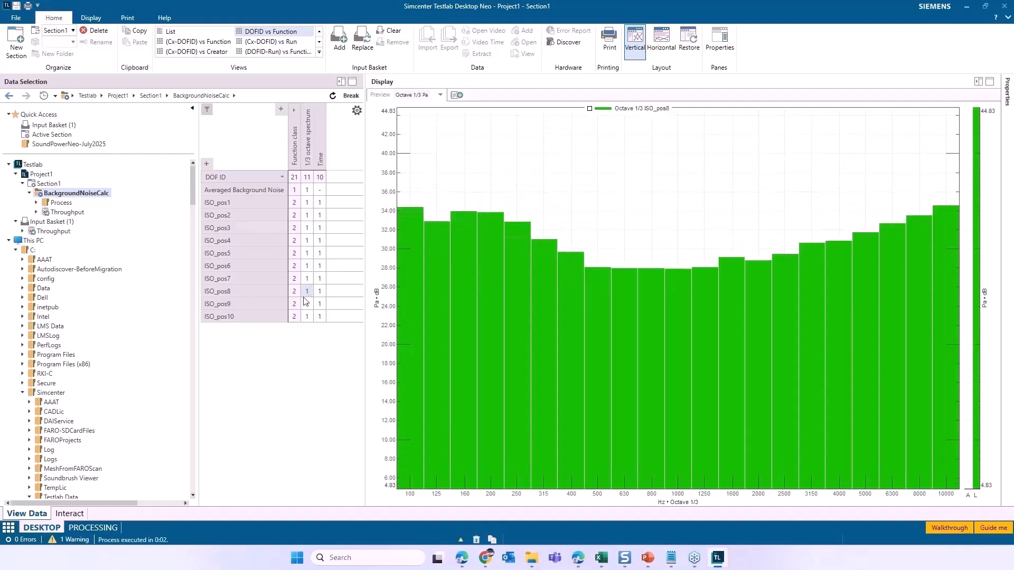
{"action": "left_click", "coordinate": [308, 316]}
Save the project as Demo in the SoundPowerNeo-July2025 folder
{"action": "left_click", "coordinate": [16, 17]}
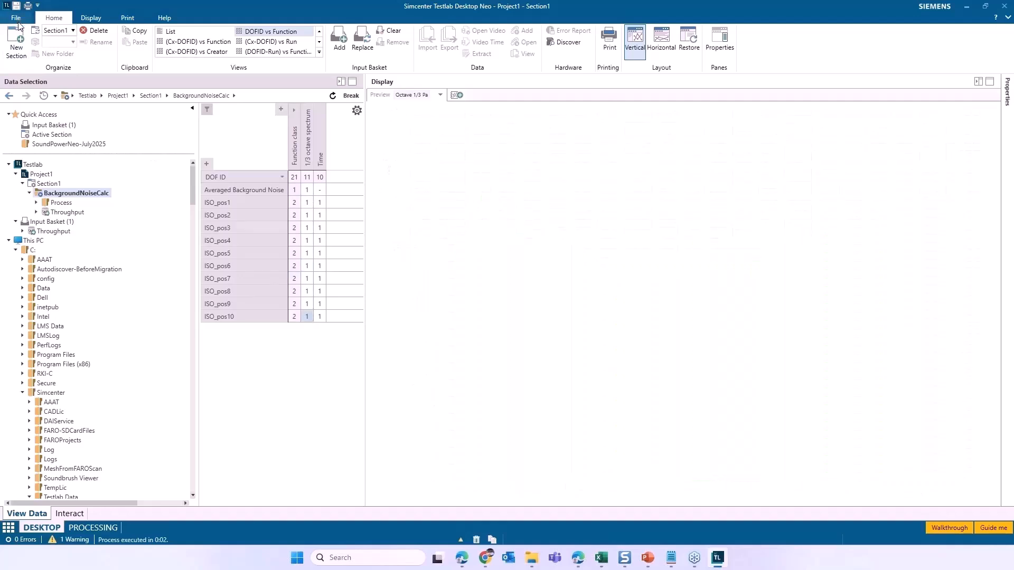
{"action": "left_click", "coordinate": [32, 129]}
{"action": "left_click", "coordinate": [107, 153]}
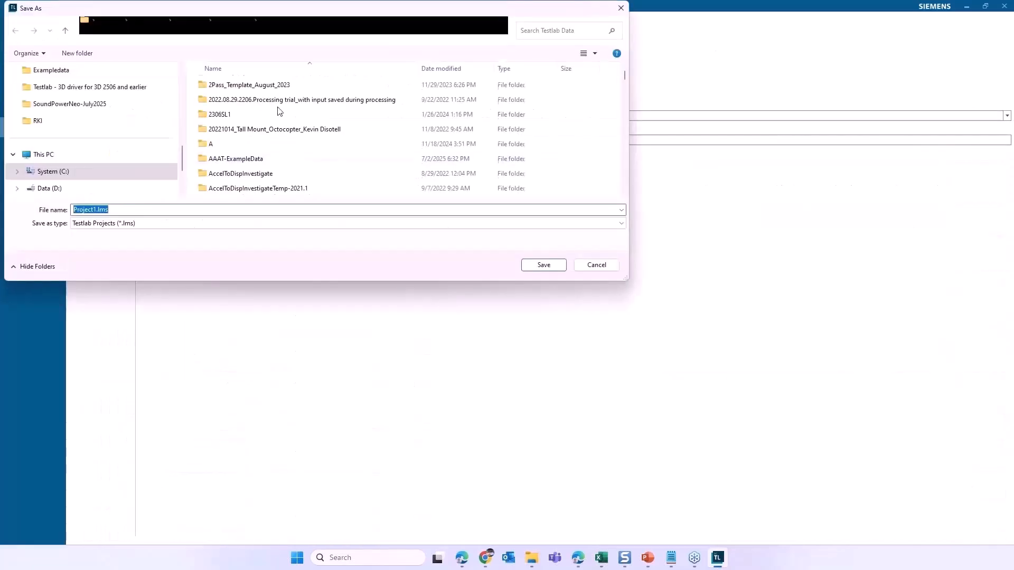
{"action": "double_click", "coordinate": [283, 135]}
{"action": "left_click", "coordinate": [259, 132]}
{"action": "double_click", "coordinate": [259, 132]}
{"action": "left_click", "coordinate": [146, 209]}
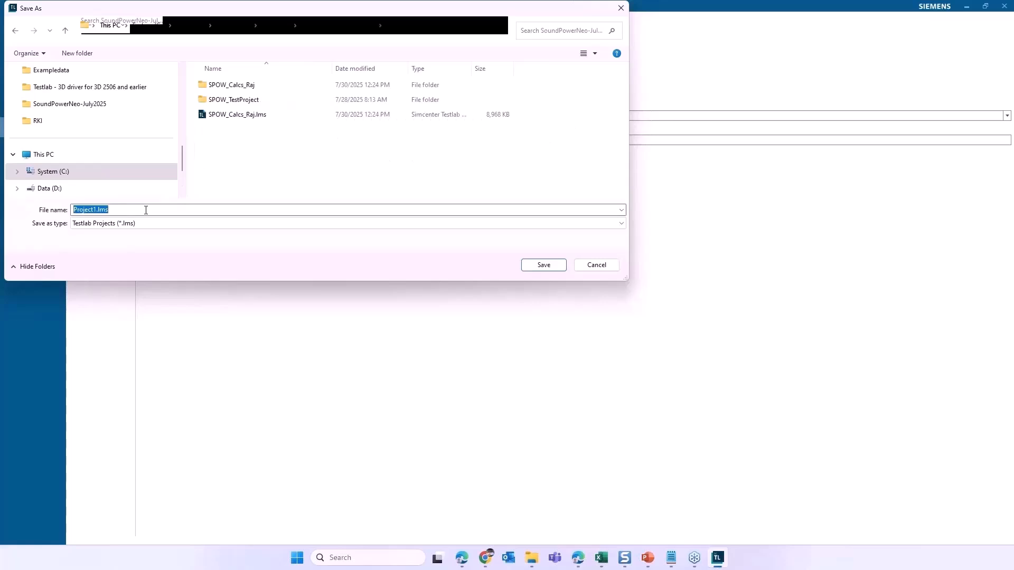
{"action": "type", "text": "Demo"}
{"action": "key", "text": "Return"}
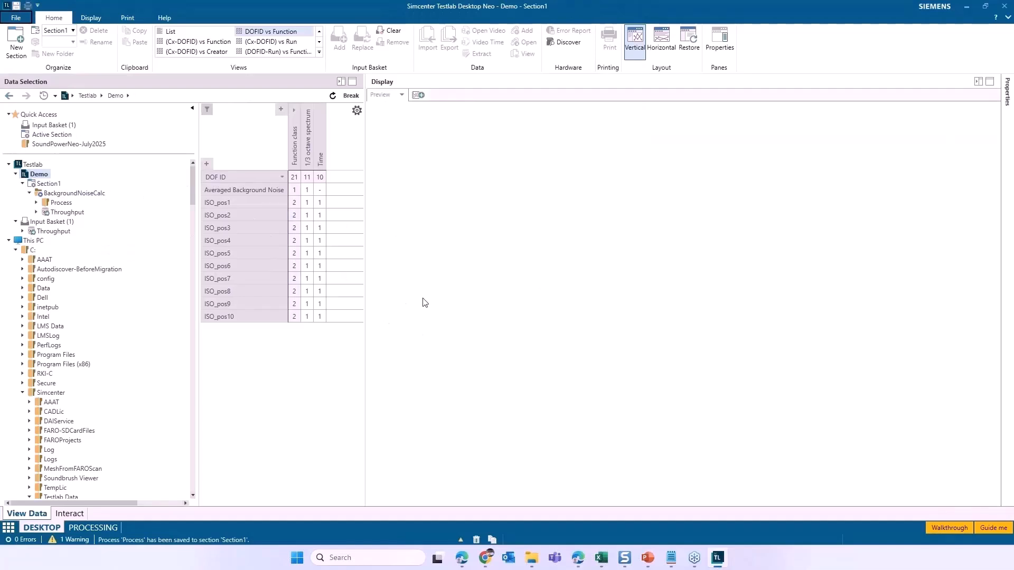
Open the Imported blocks folder in the sound_power_level section of SPOW_TestProject.lms within the SoundPowerNeo-July2025 folder
{"action": "left_click", "coordinate": [307, 204]}
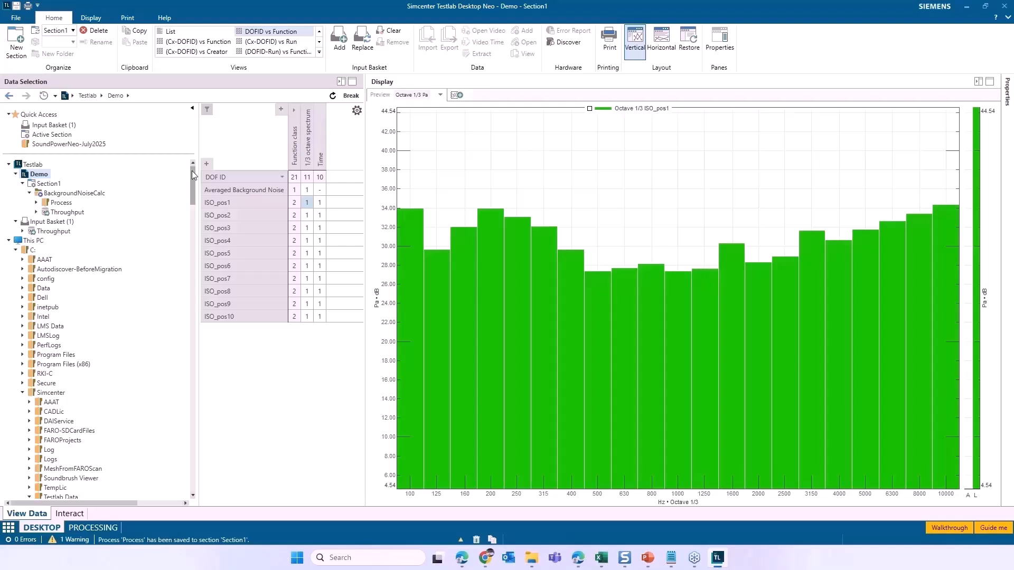
{"action": "left_click", "coordinate": [88, 144]}
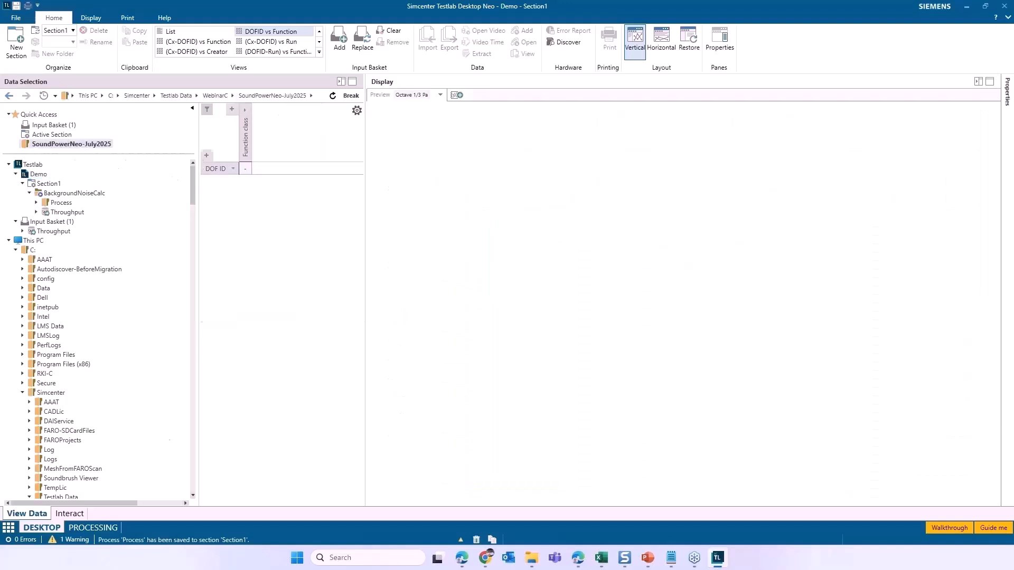
{"action": "left_click_drag", "start_coordinate": [191, 430], "coordinate": [198, 461]}
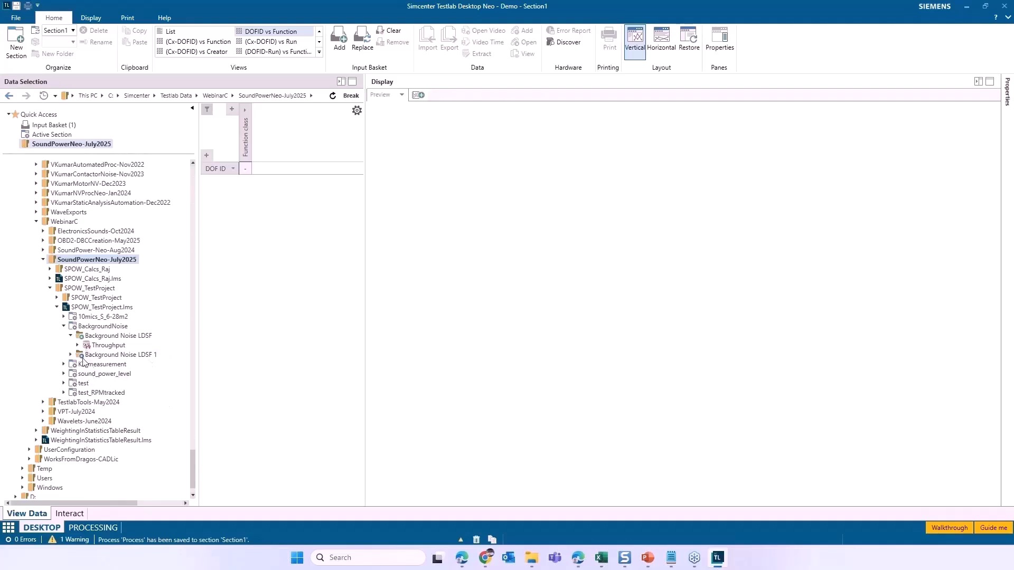
{"action": "left_click", "coordinate": [65, 372]}
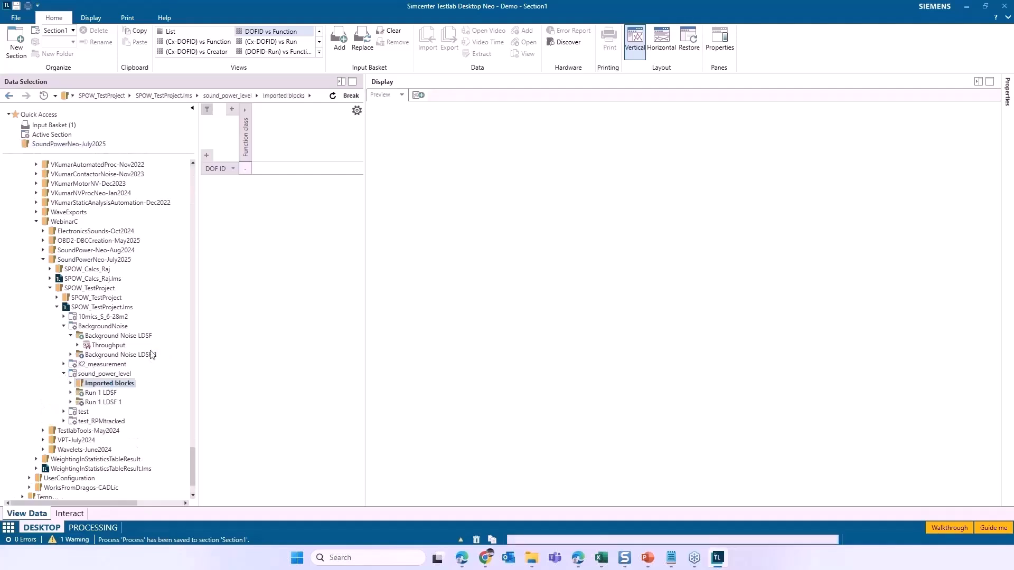
{"action": "left_click", "coordinate": [108, 383]}
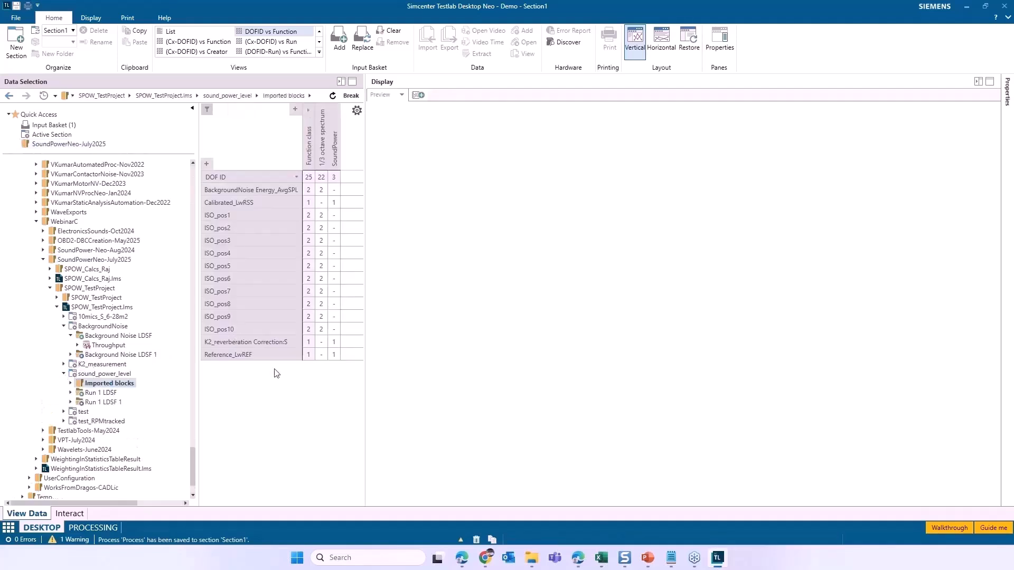
Display the Calibrated_LwRSS and Reference_LwREF sound power spectra together for comparison
{"action": "left_click", "coordinate": [335, 203]}
{"action": "left_click", "coordinate": [333, 355], "text": "ctrl"}
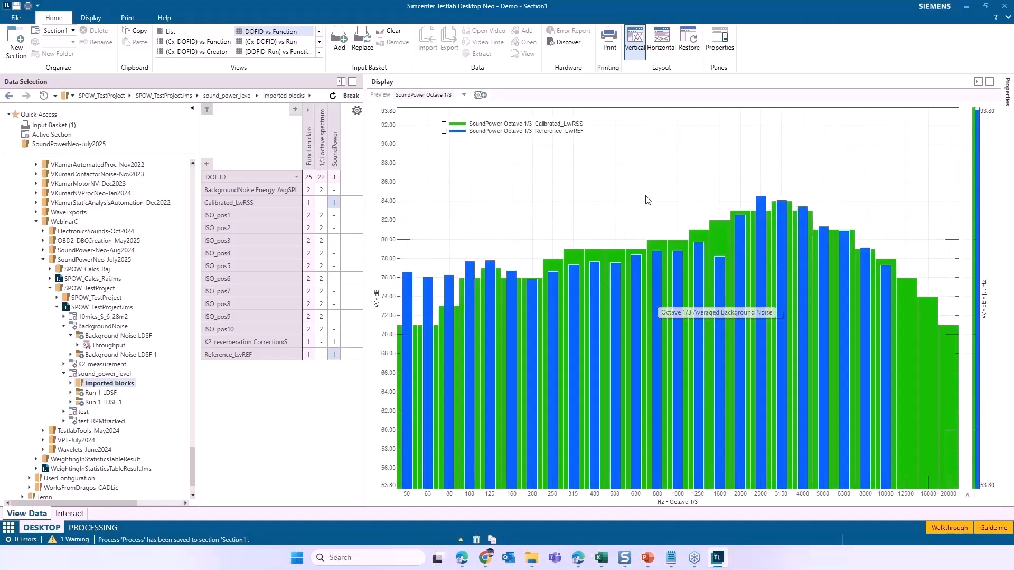
{"action": "left_click", "coordinate": [621, 221]}
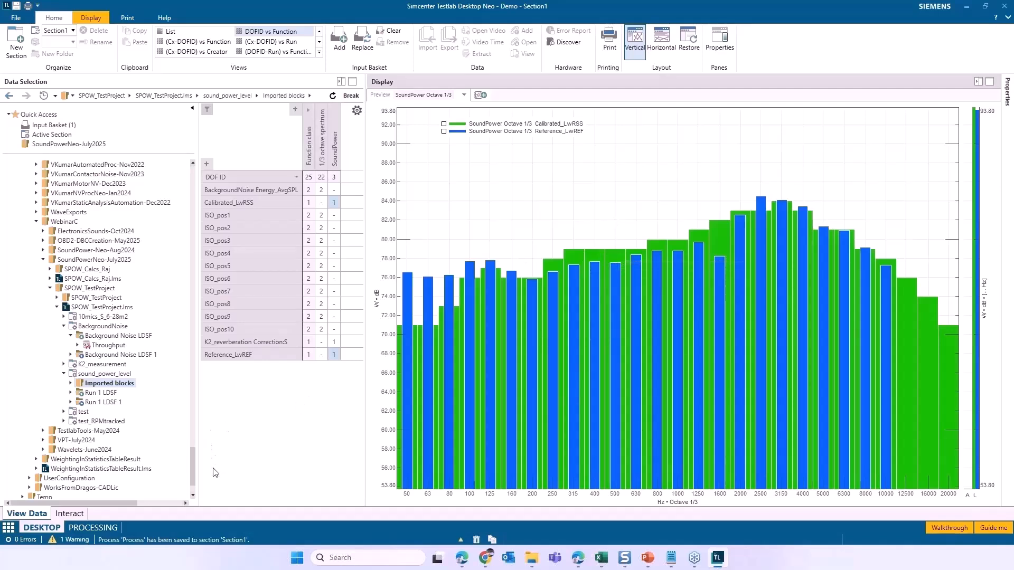
Create a new process, saving the modified background noise process first, and add a Sound power level method below the Input
{"action": "left_click", "coordinate": [93, 528]}
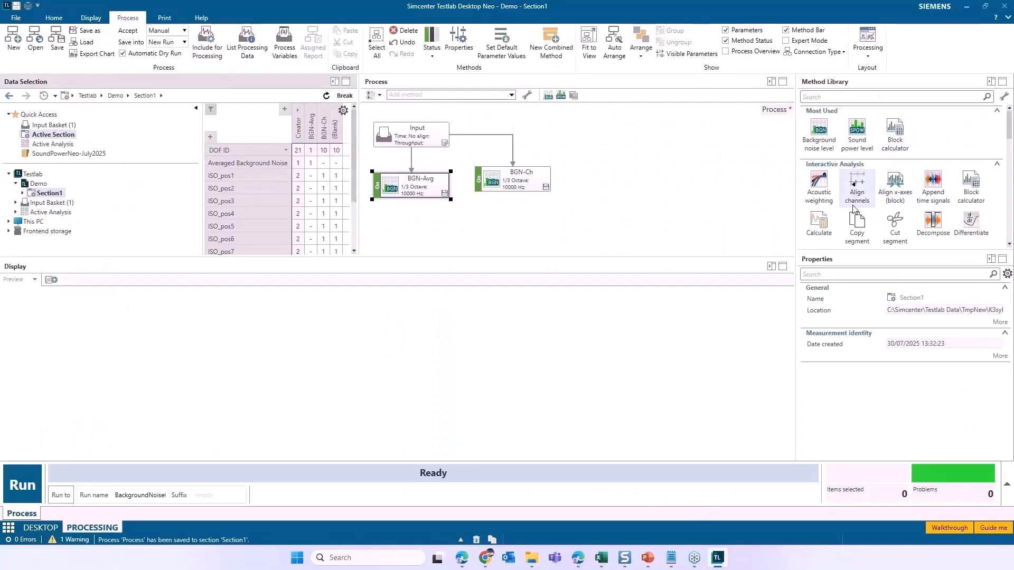
{"action": "left_click_drag", "start_coordinate": [1010, 135], "coordinate": [1010, 237]}
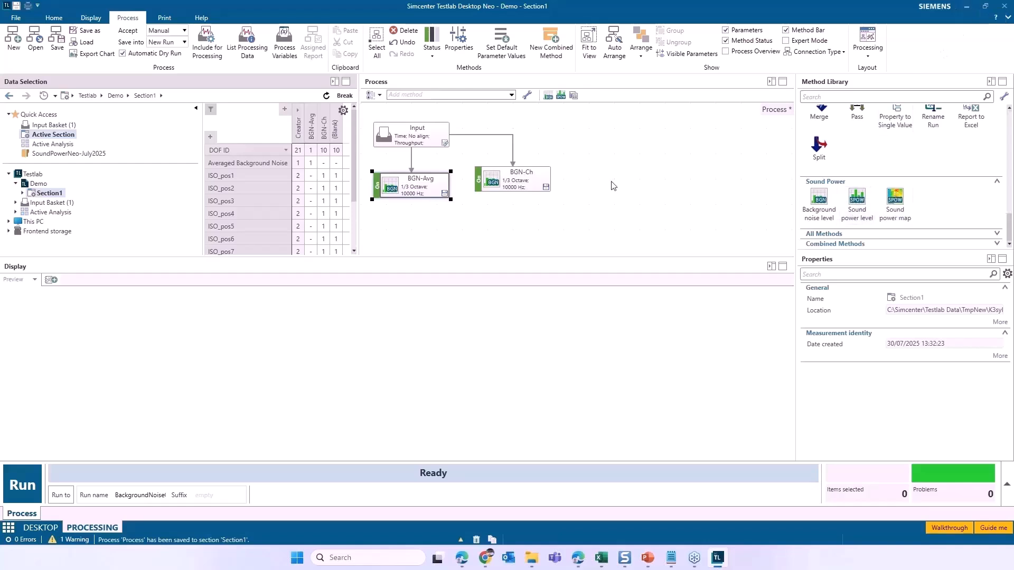
{"action": "left_click", "coordinate": [13, 41]}
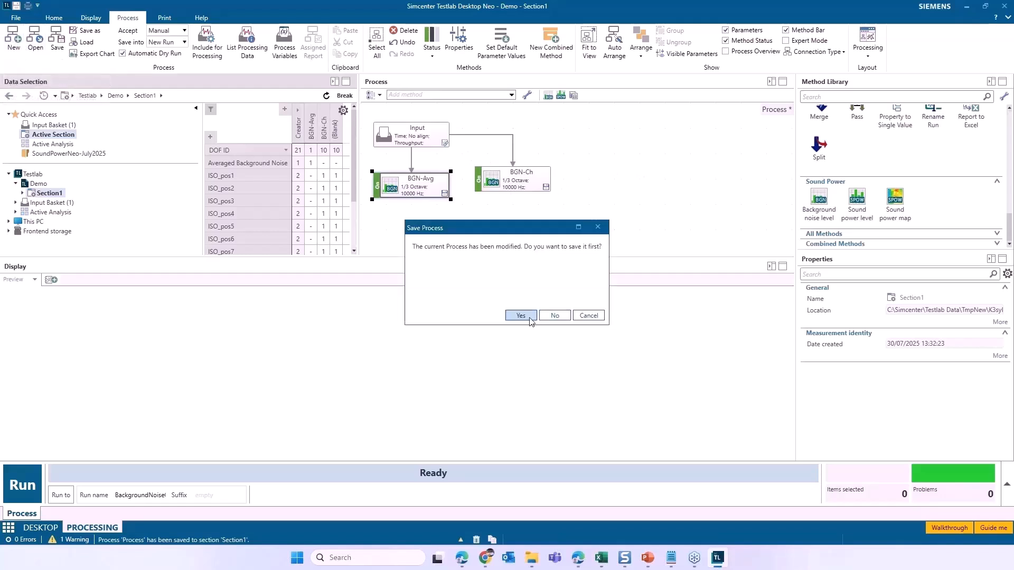
{"action": "left_click", "coordinate": [534, 317]}
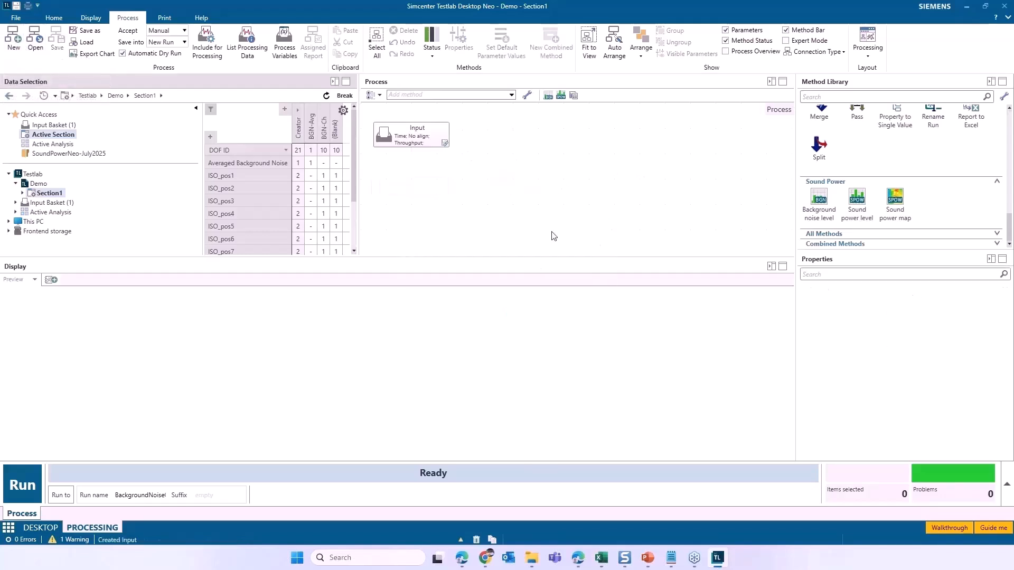
{"action": "left_click_drag", "start_coordinate": [856, 198], "coordinate": [394, 182]}
{"action": "left_click", "coordinate": [434, 190]}
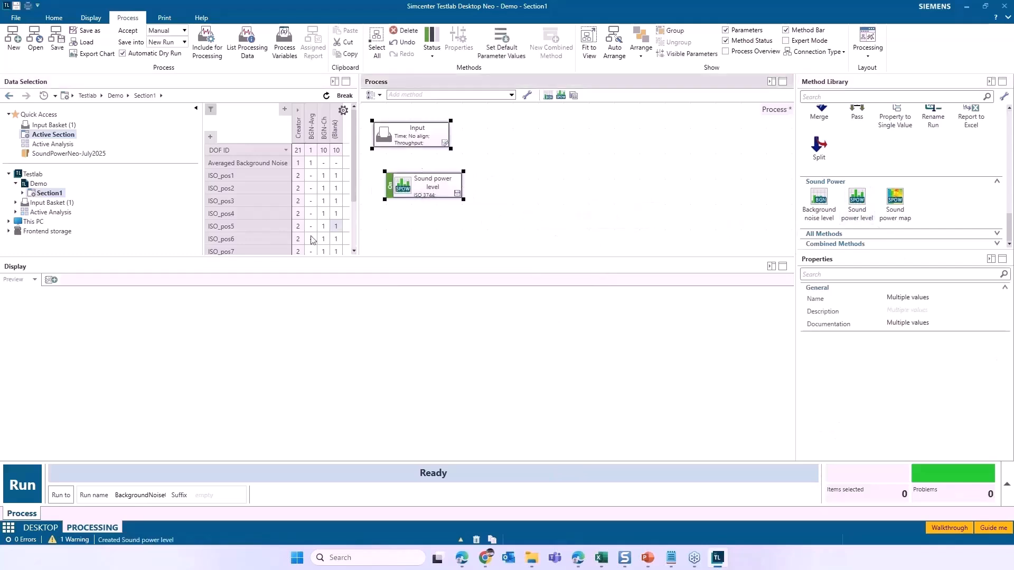
Replace the input basket contents with the Throughput data of Run 1 LDSF from the sound_power_level section
{"action": "left_click", "coordinate": [53, 527]}
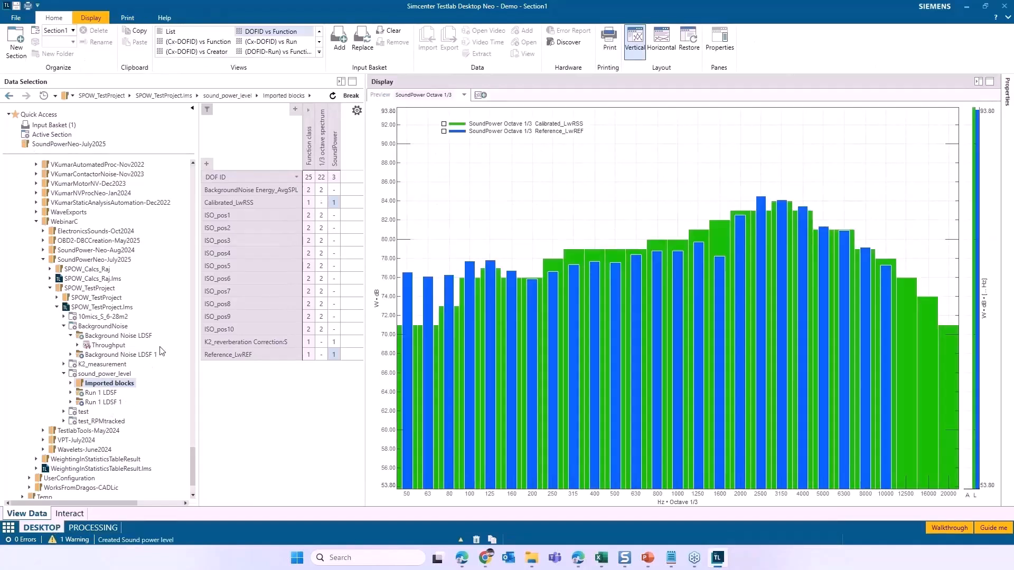
{"action": "scroll", "coordinate": [163, 351], "scroll_direction": "down", "scroll_amount": 2}
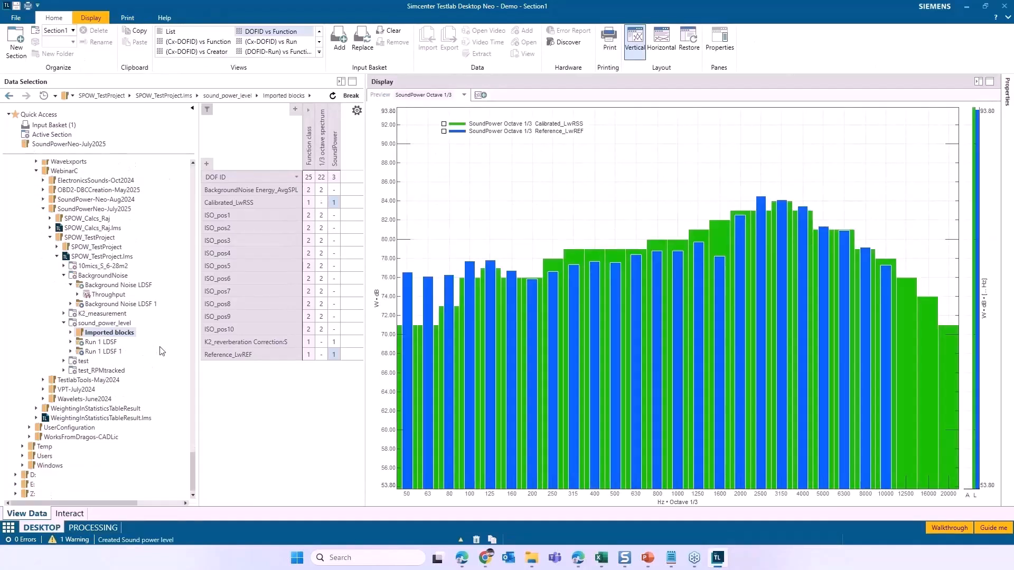
{"action": "left_click", "coordinate": [72, 342]}
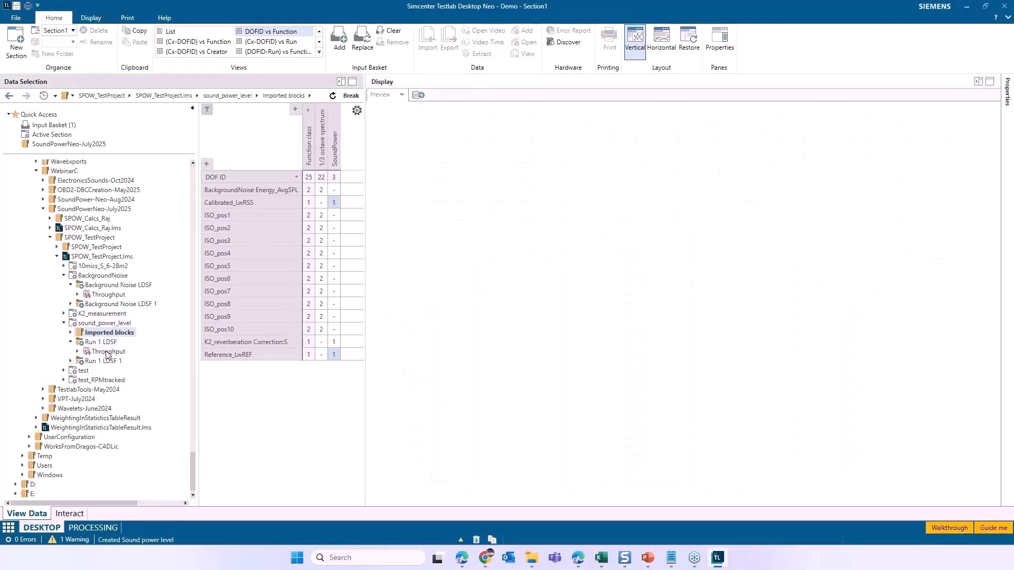
{"action": "left_click", "coordinate": [106, 352]}
{"action": "left_click", "coordinate": [258, 207]}
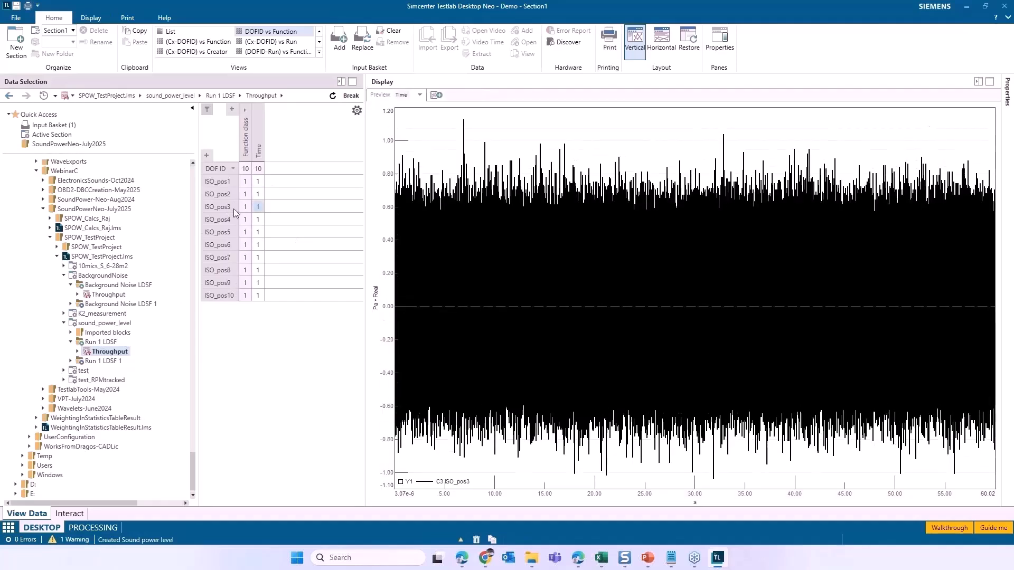
{"action": "right_click", "coordinate": [123, 358]}
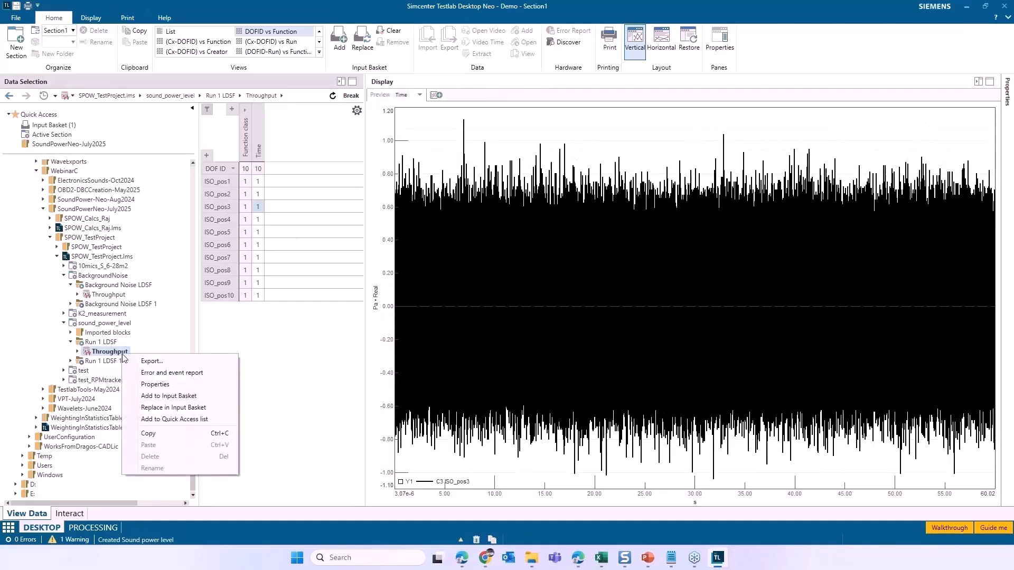
{"action": "left_click", "coordinate": [170, 408]}
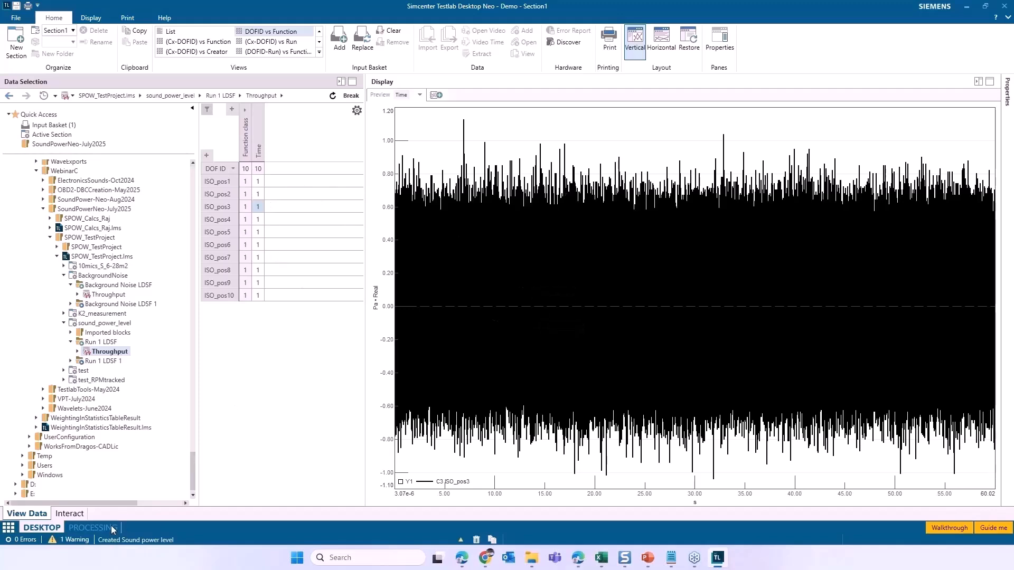
Connect the Input to the Sound power level method in the process and keep ISO 3744 as its standard
{"action": "left_click", "coordinate": [93, 528]}
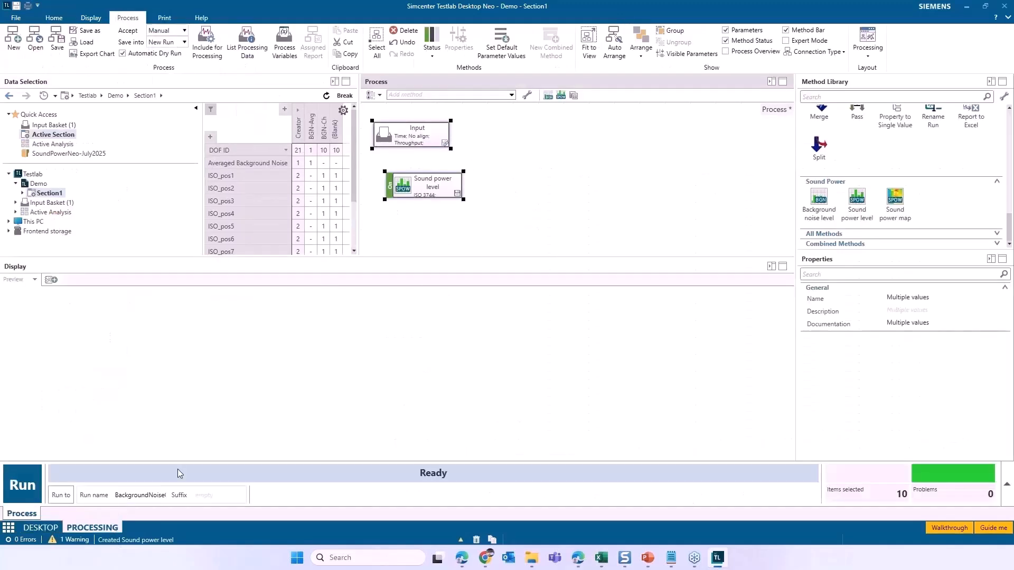
{"action": "left_click_drag", "start_coordinate": [417, 147], "coordinate": [423, 179]}
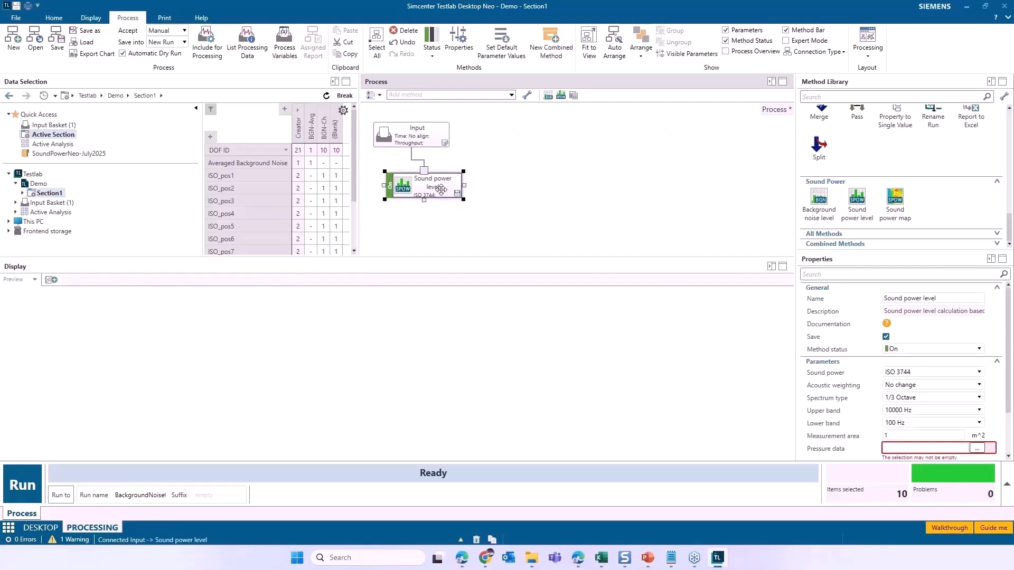
{"action": "left_click", "coordinate": [913, 373]}
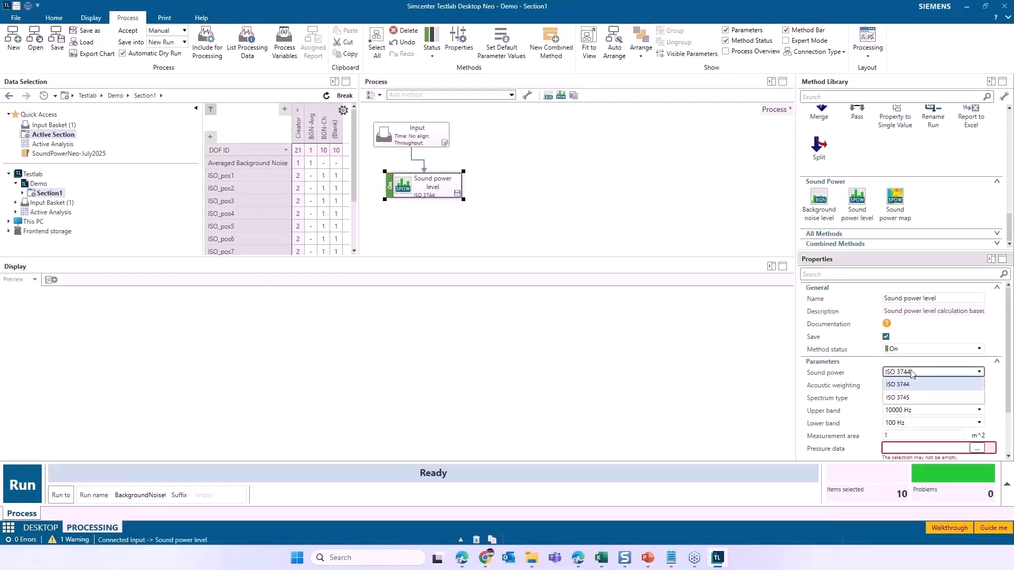
{"action": "left_click", "coordinate": [908, 376]}
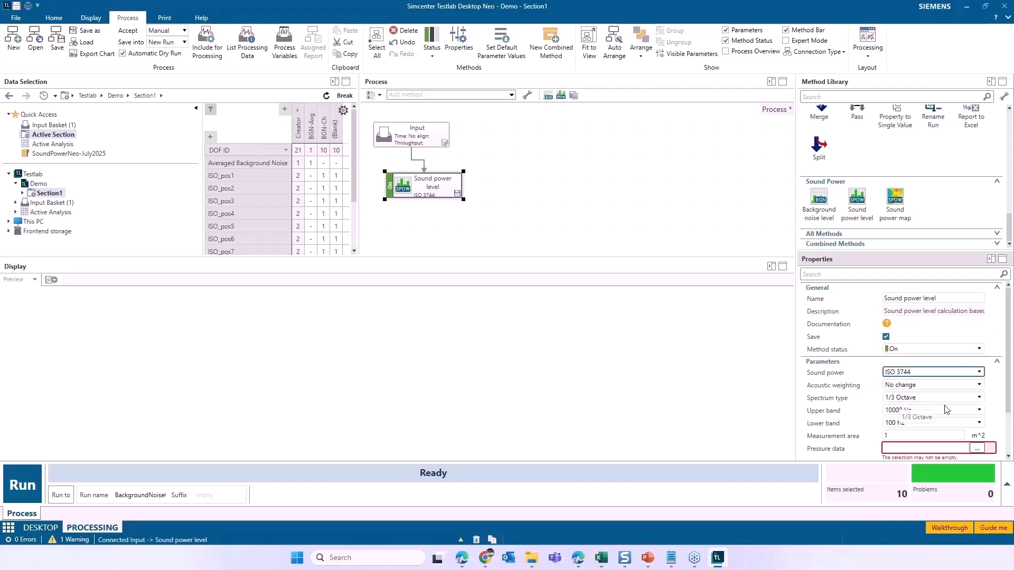
Check the spectrum type options, try the ISO 3745 standard for comparison, and return the method to ISO 3744
{"action": "left_click", "coordinate": [915, 399]}
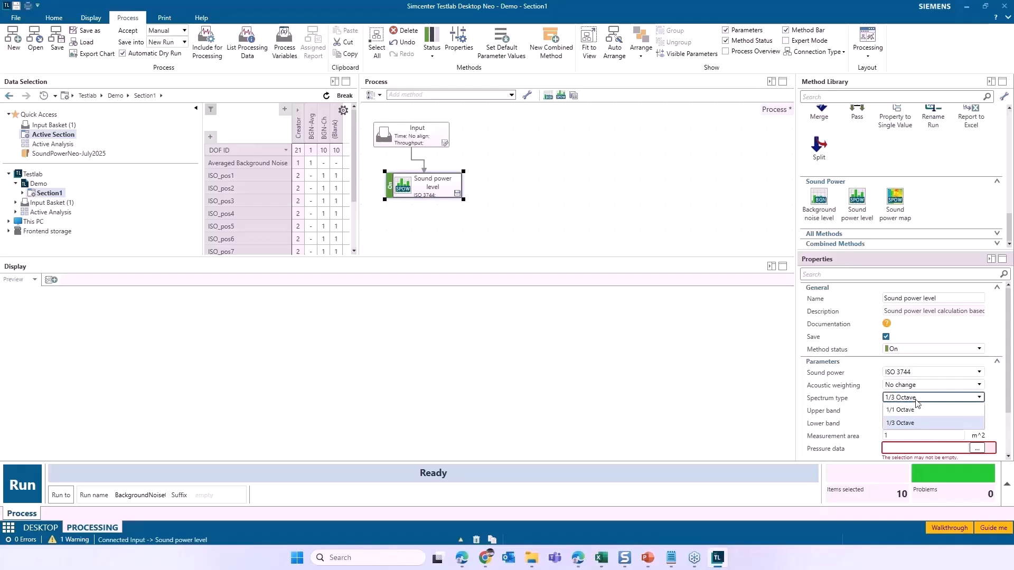
{"action": "left_click", "coordinate": [921, 373]}
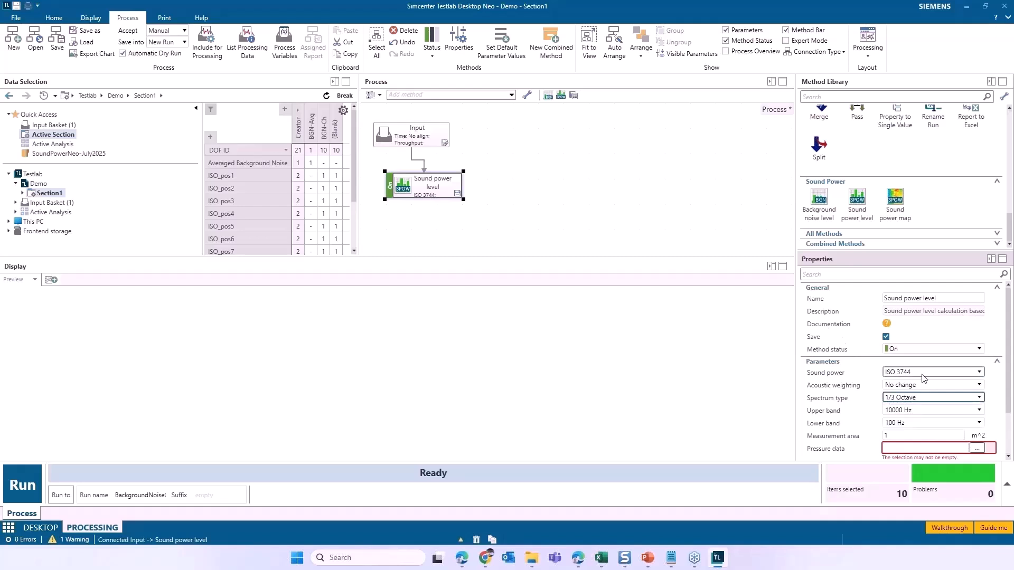
{"action": "left_click", "coordinate": [921, 373]}
{"action": "left_click", "coordinate": [914, 395]}
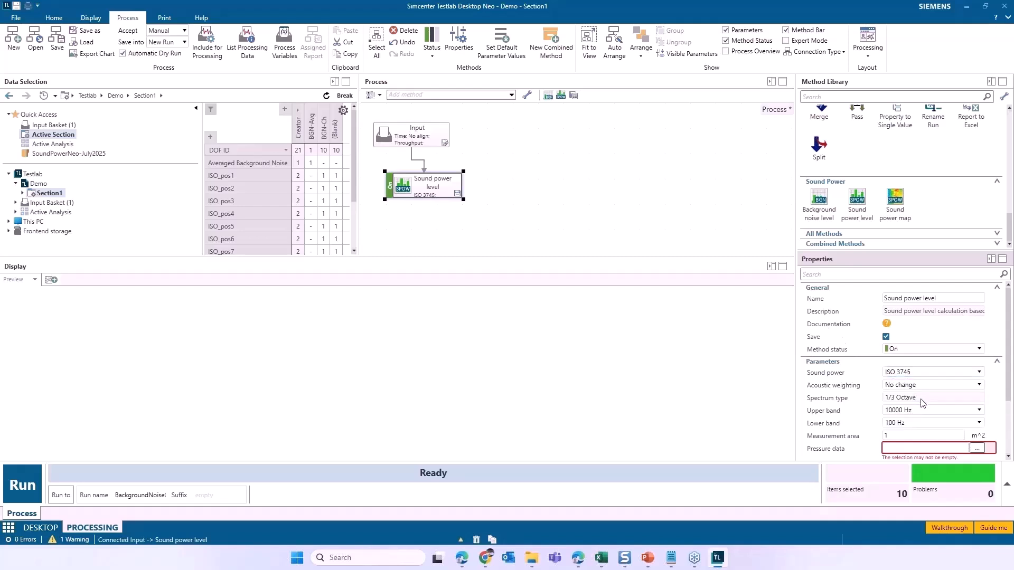
{"action": "left_click", "coordinate": [921, 373]}
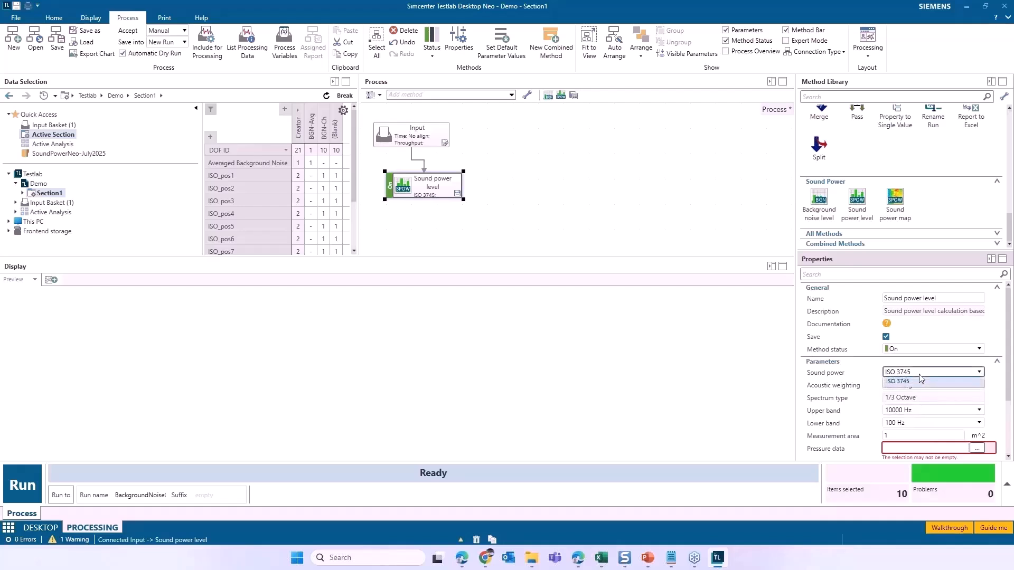
{"action": "left_click", "coordinate": [914, 384]}
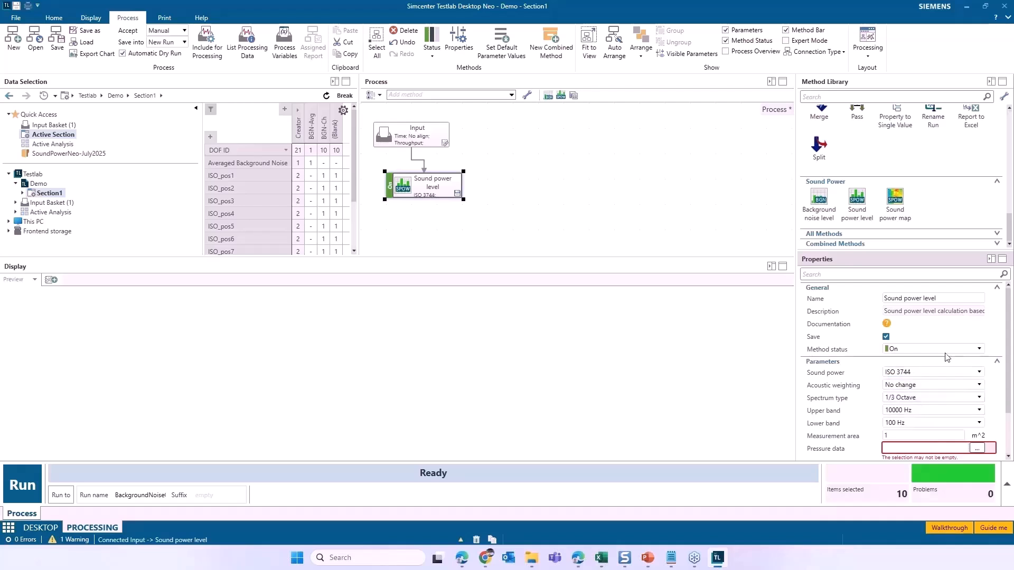
Set the measurement area to 6.28 m^2 and assign channels ISO_pos1 through ISO_pos10 as the pressure data
{"action": "scroll", "coordinate": [1008, 326], "scroll_direction": "down", "scroll_amount": 2}
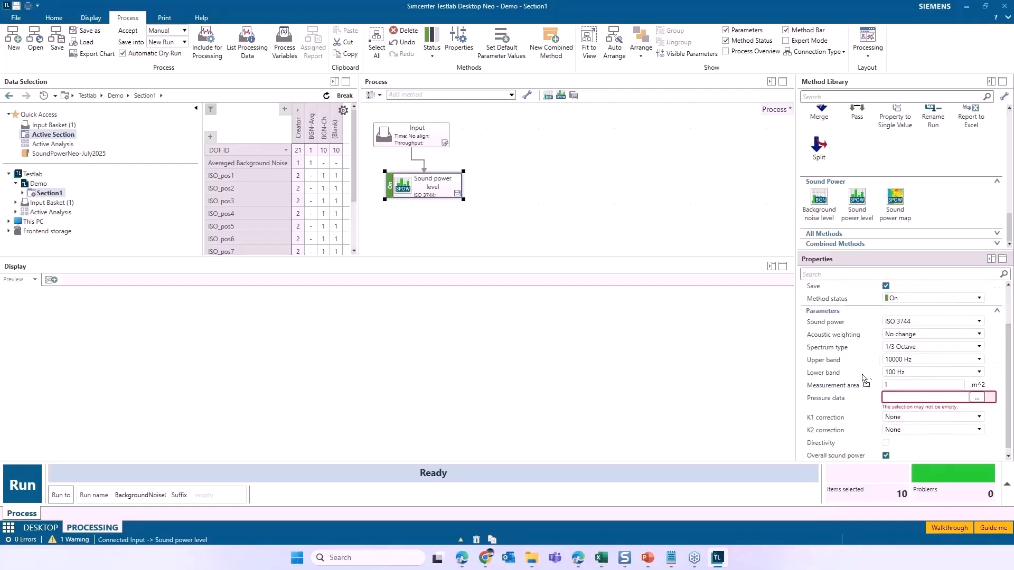
{"action": "left_click", "coordinate": [942, 384]}
{"action": "left_click", "coordinate": [977, 398]}
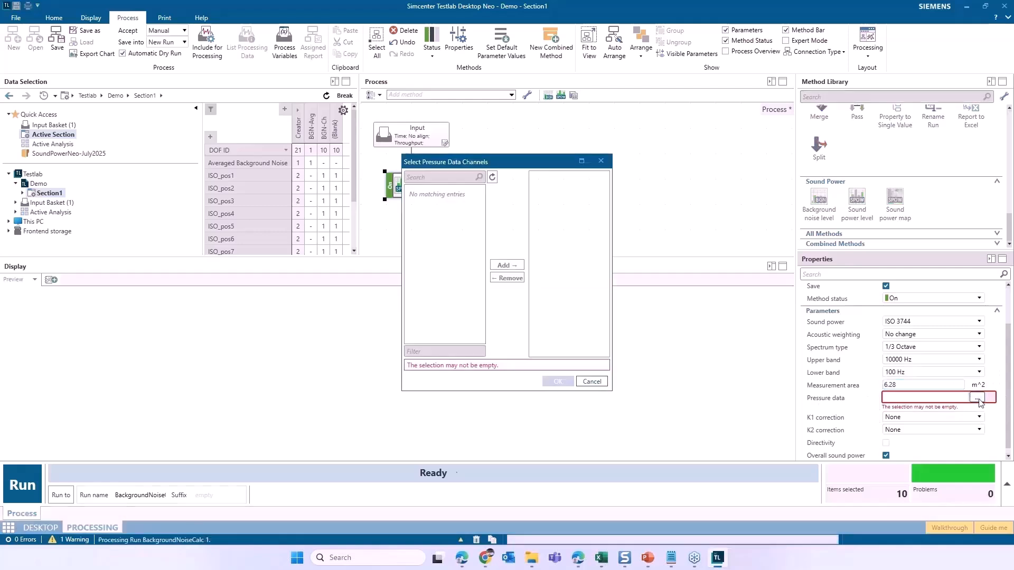
{"action": "left_click", "coordinate": [432, 195]}
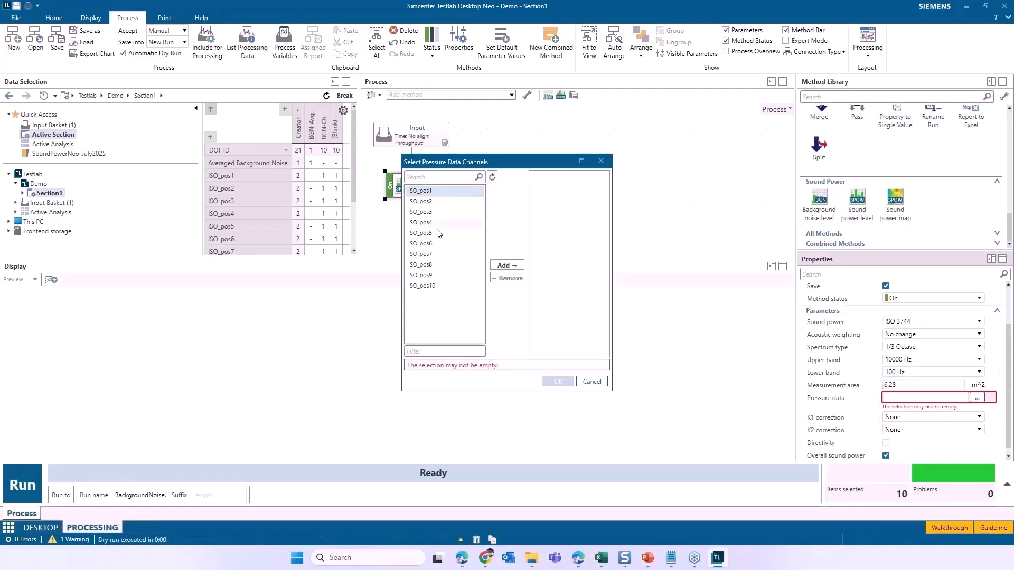
{"action": "left_click", "coordinate": [430, 285], "text": "shift"}
{"action": "left_click", "coordinate": [504, 267]}
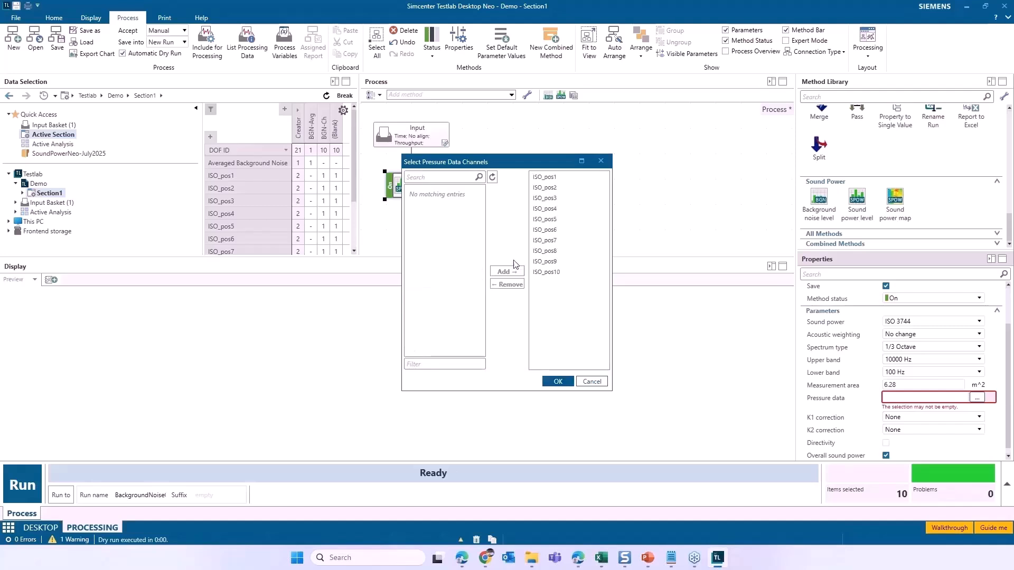
{"action": "left_click", "coordinate": [557, 381]}
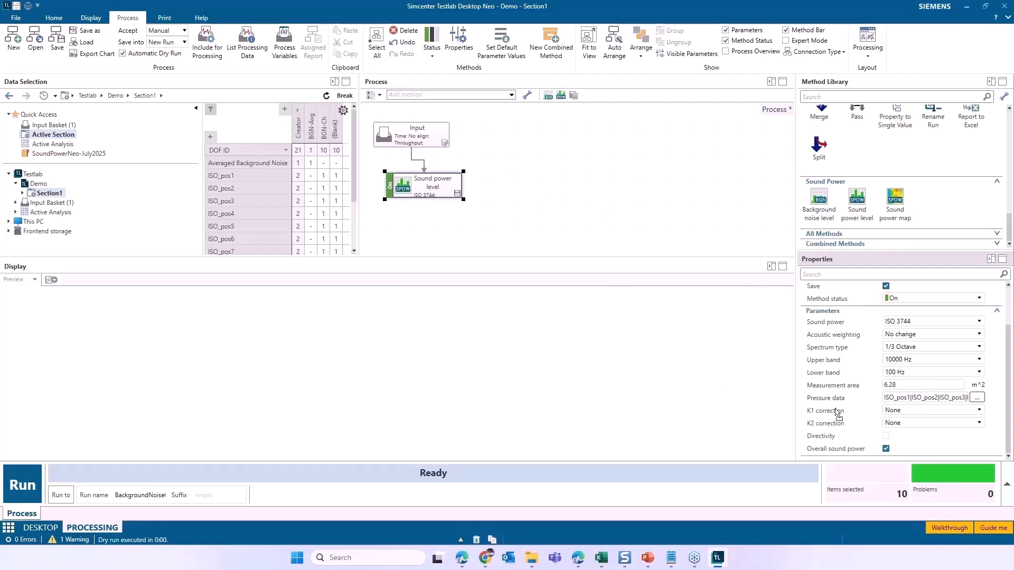
Set the K1 correction to Average, using the Octave 1/3 Averaged Background Noise block from BGN-Avg in BackgroundNoiseCalc
{"action": "left_click", "coordinate": [910, 413]}
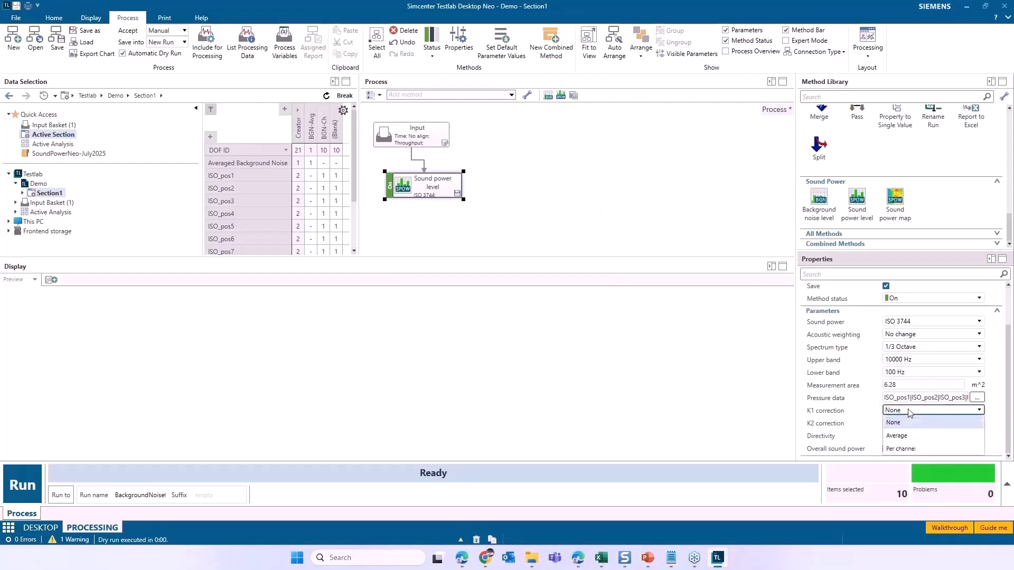
{"action": "left_click", "coordinate": [909, 440]}
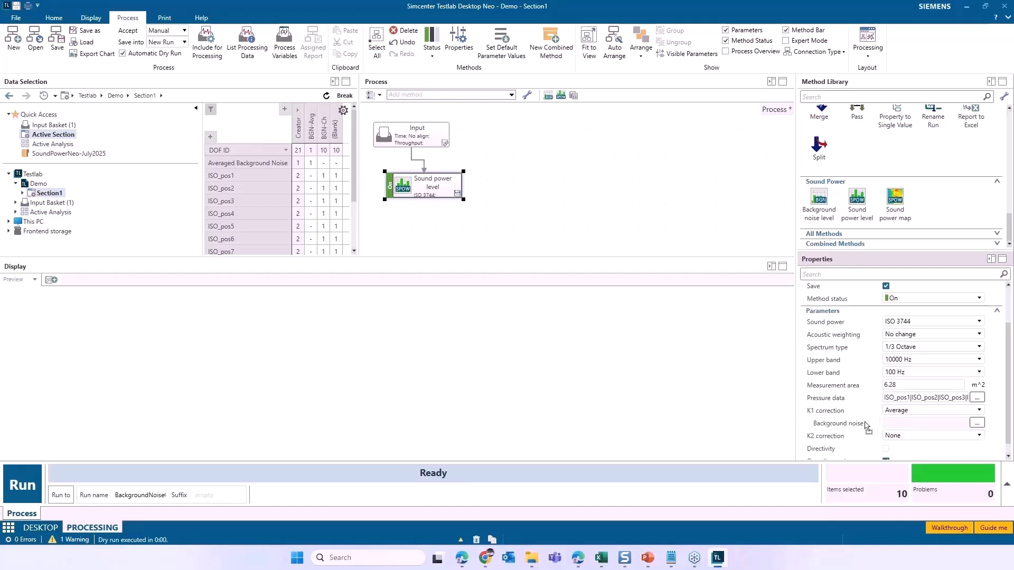
{"action": "left_click", "coordinate": [977, 424]}
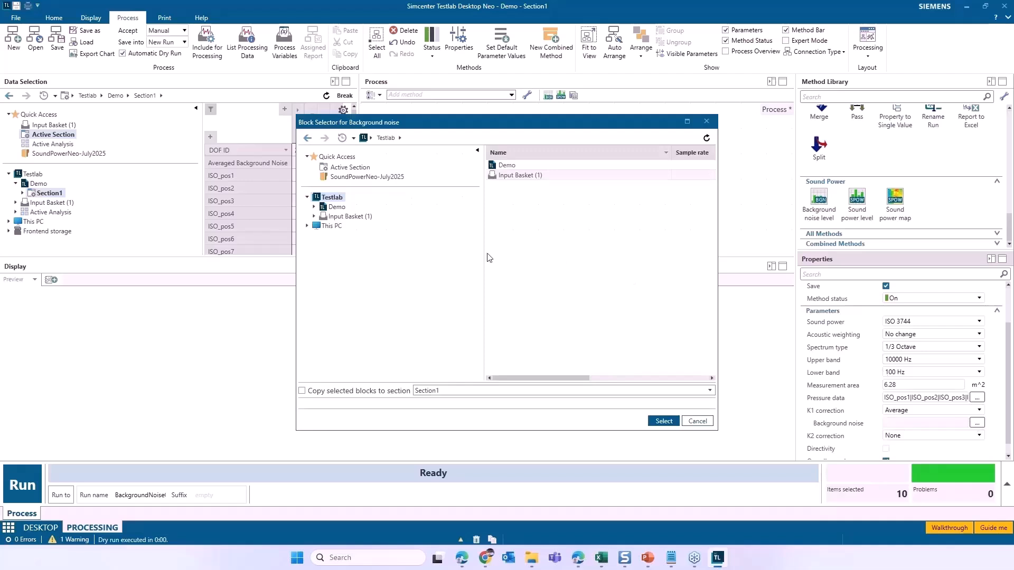
{"action": "left_click", "coordinate": [315, 207]}
{"action": "left_click", "coordinate": [321, 216]}
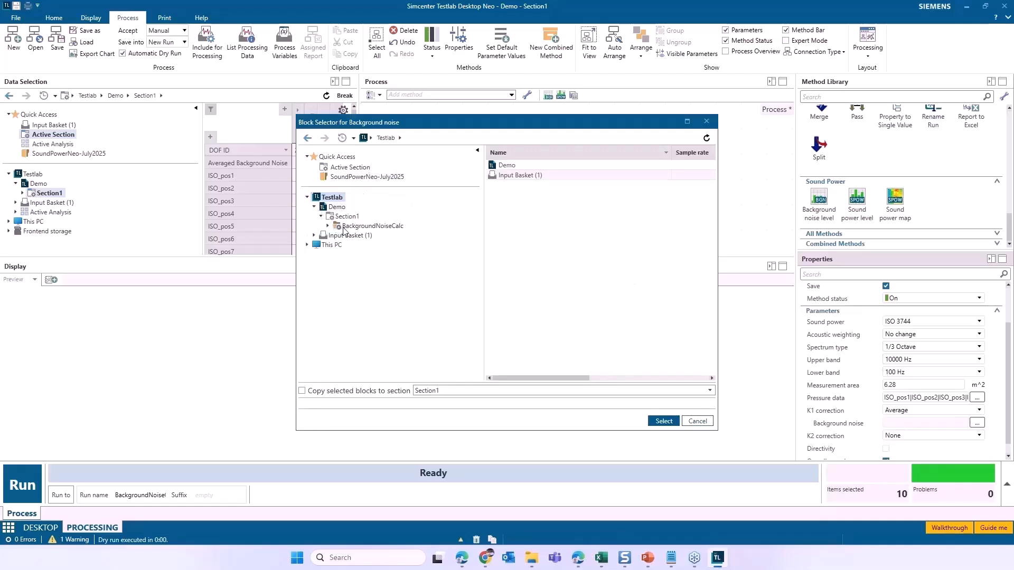
{"action": "left_click", "coordinate": [328, 226]}
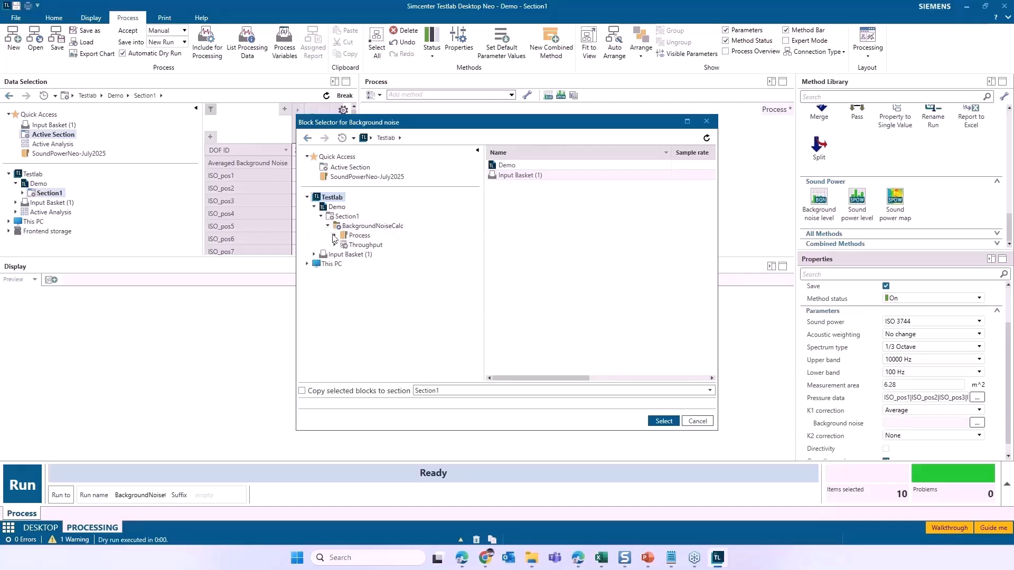
{"action": "left_click", "coordinate": [334, 235]}
{"action": "left_click", "coordinate": [341, 244]}
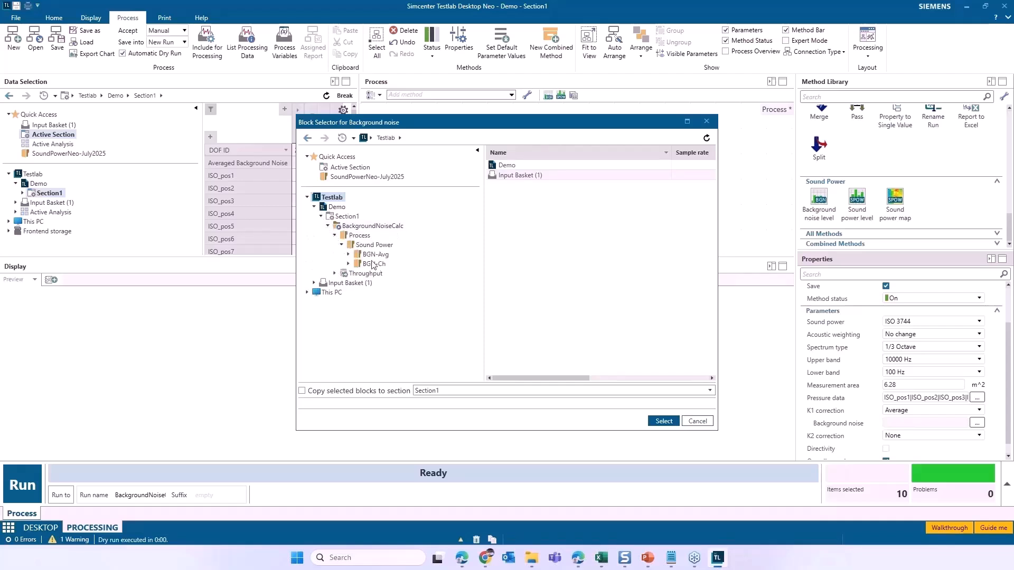
{"action": "left_click", "coordinate": [383, 255]}
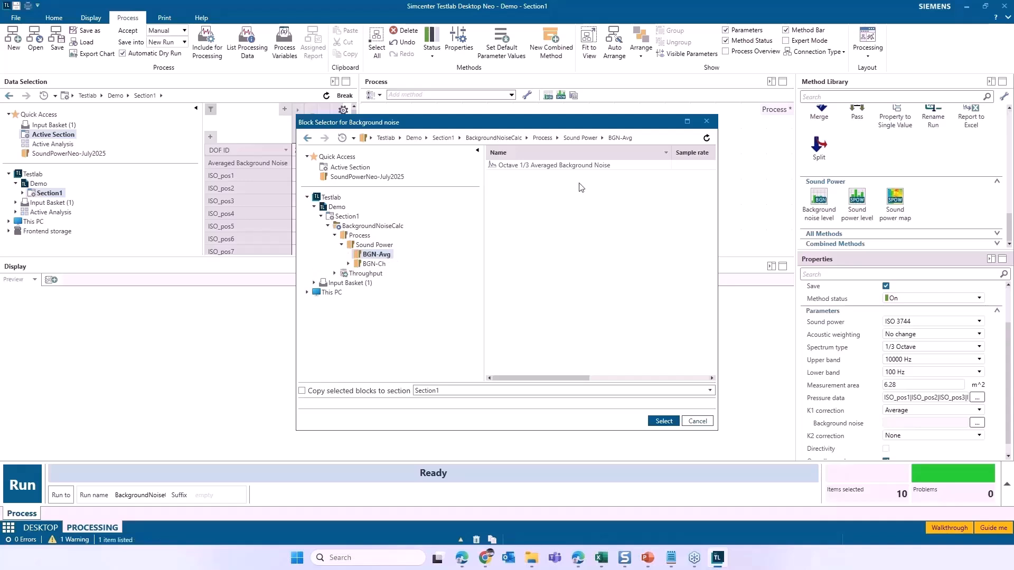
{"action": "left_click", "coordinate": [580, 166]}
{"action": "left_click", "coordinate": [663, 421]}
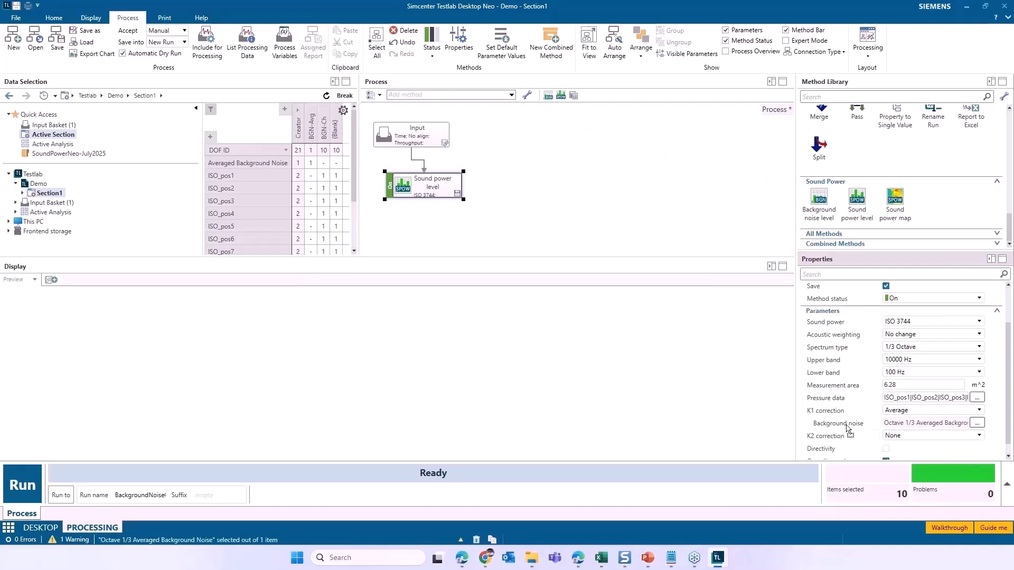
Set the K2 correction of the Sound power level method to Reference sound source
{"action": "scroll", "coordinate": [1008, 351], "scroll_direction": "down", "scroll_amount": 1}
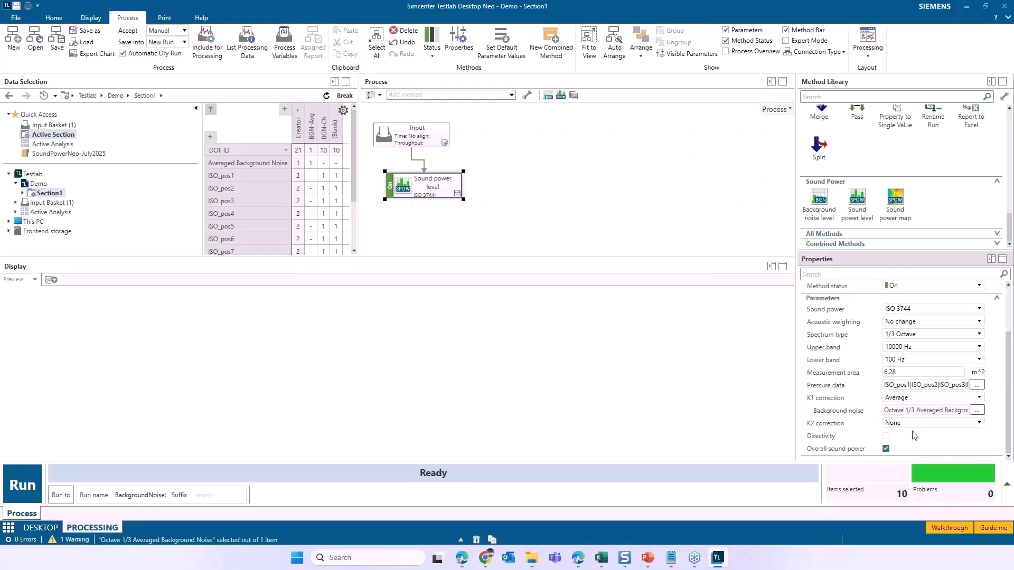
{"action": "left_click", "coordinate": [920, 422]}
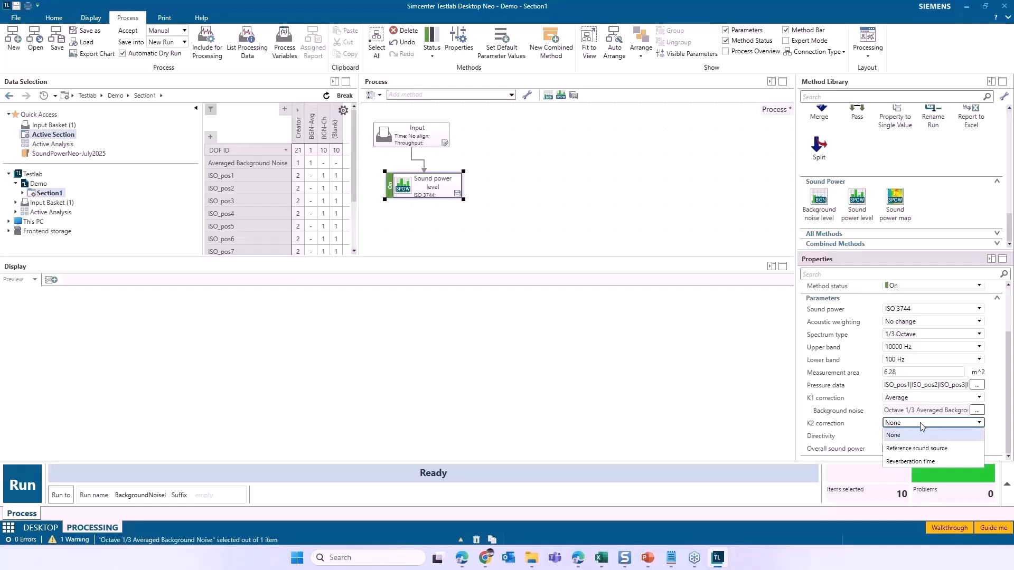
{"action": "left_click", "coordinate": [941, 450]}
{"action": "scroll", "coordinate": [943, 415], "scroll_direction": "down", "scroll_amount": 1}
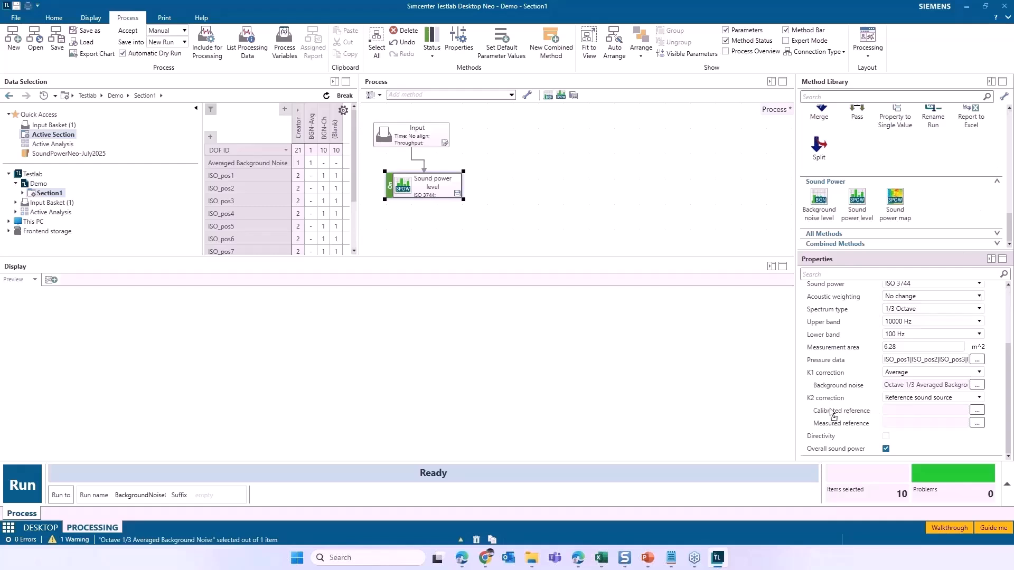
Assign the SoundPower Octave 1/3 Calibrated_LwRSS block from sound_power_level's Imported blocks in SPOW_TestProject.lms as the calibrated reference
{"action": "left_click", "coordinate": [977, 411]}
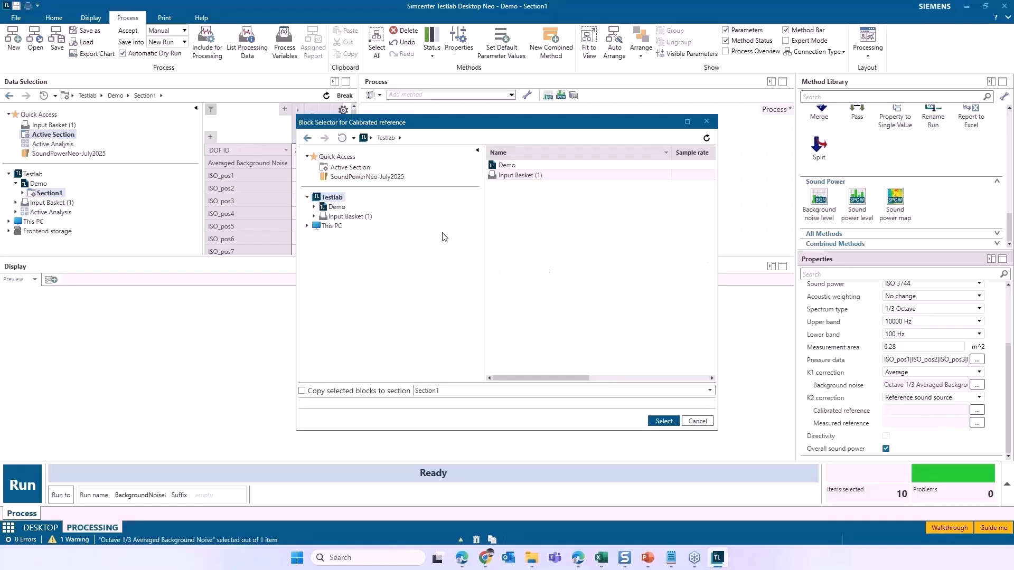
{"action": "left_click", "coordinate": [370, 177]}
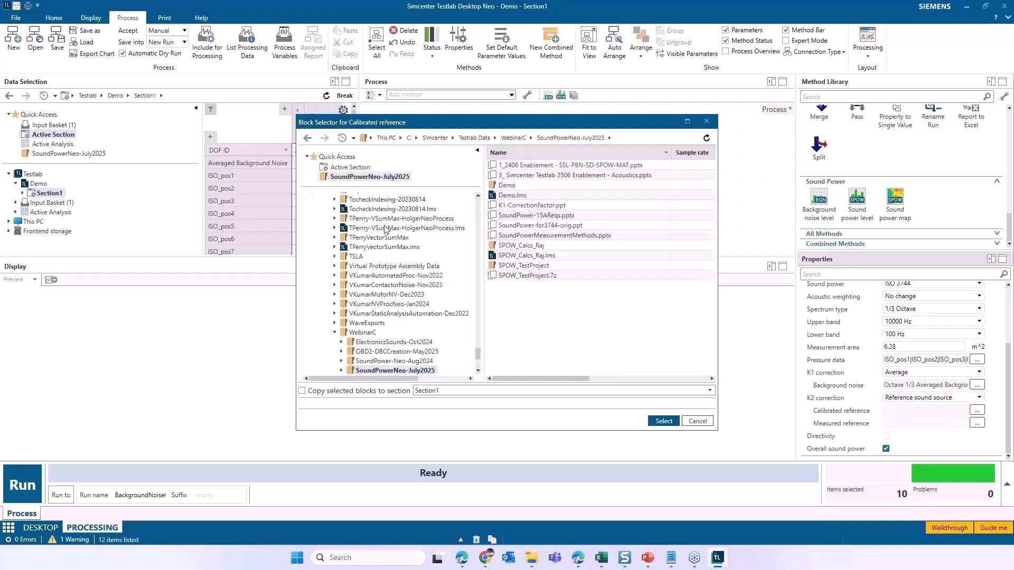
{"action": "double_click", "coordinate": [349, 271]}
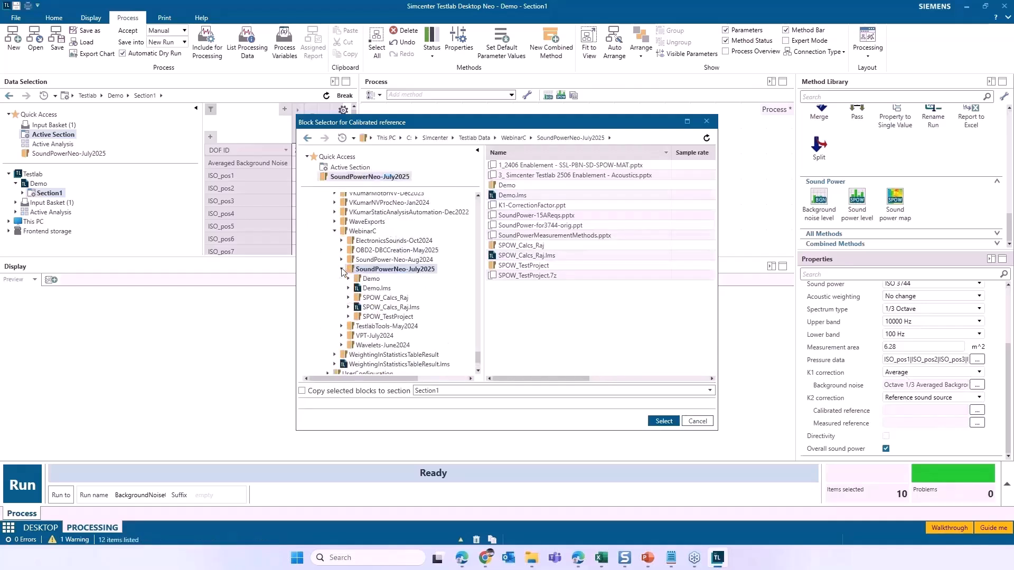
{"action": "left_click", "coordinate": [348, 317]}
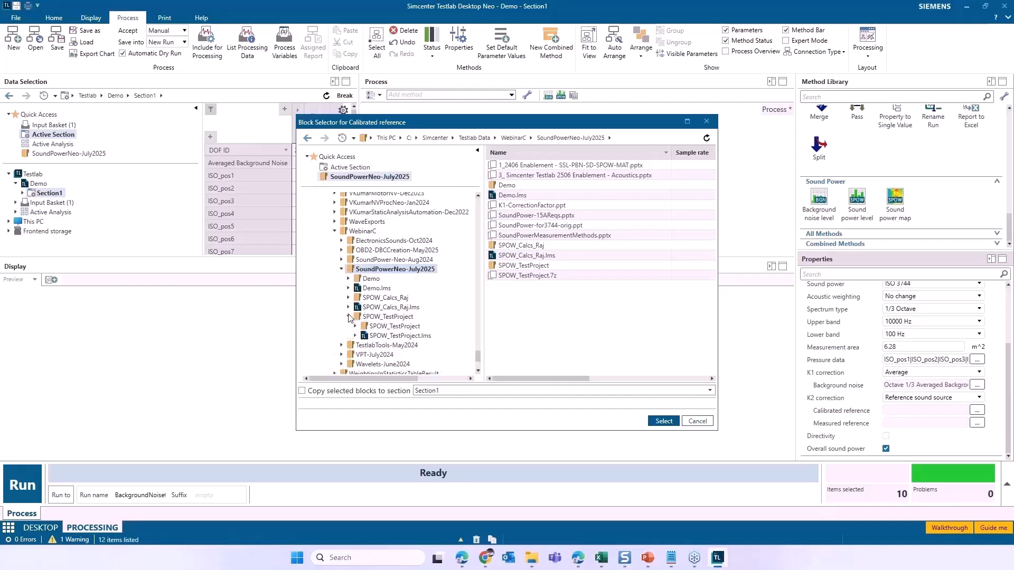
{"action": "left_click", "coordinate": [352, 307]}
{"action": "left_click", "coordinate": [356, 336]}
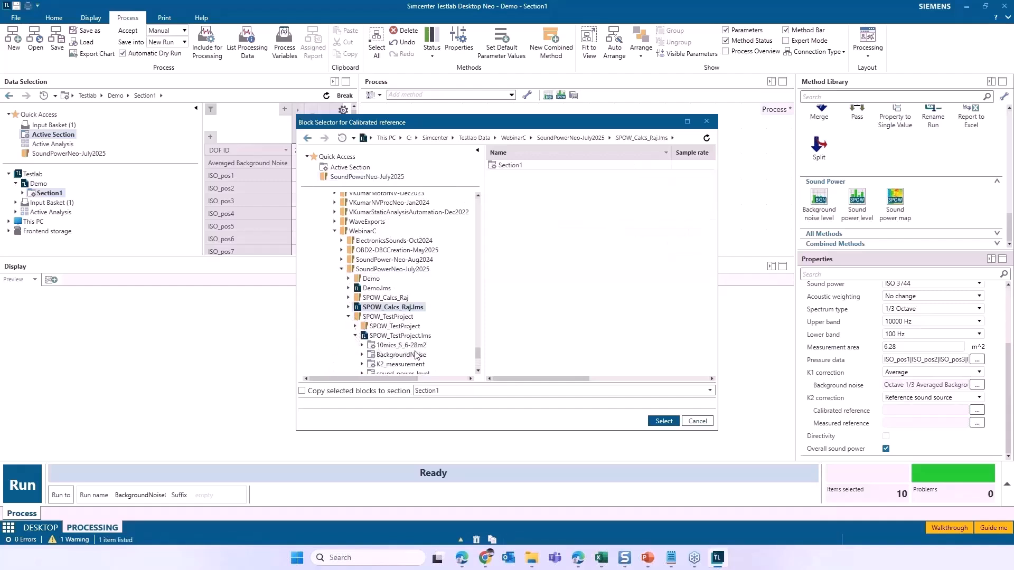
{"action": "scroll", "coordinate": [415, 346], "scroll_direction": "down", "scroll_amount": 2}
{"action": "left_click", "coordinate": [361, 326]}
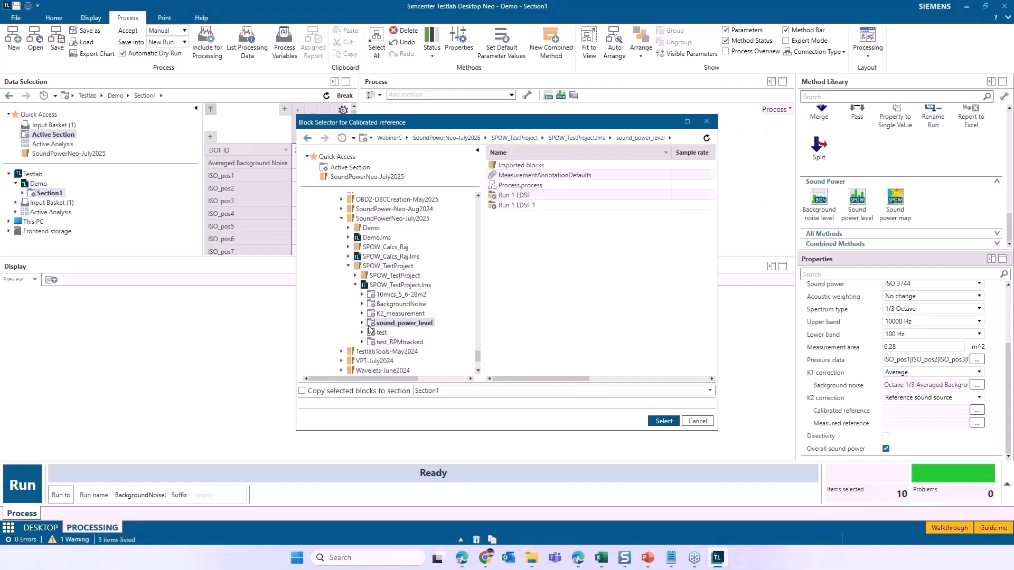
{"action": "left_click", "coordinate": [362, 323]}
{"action": "left_click", "coordinate": [397, 334]}
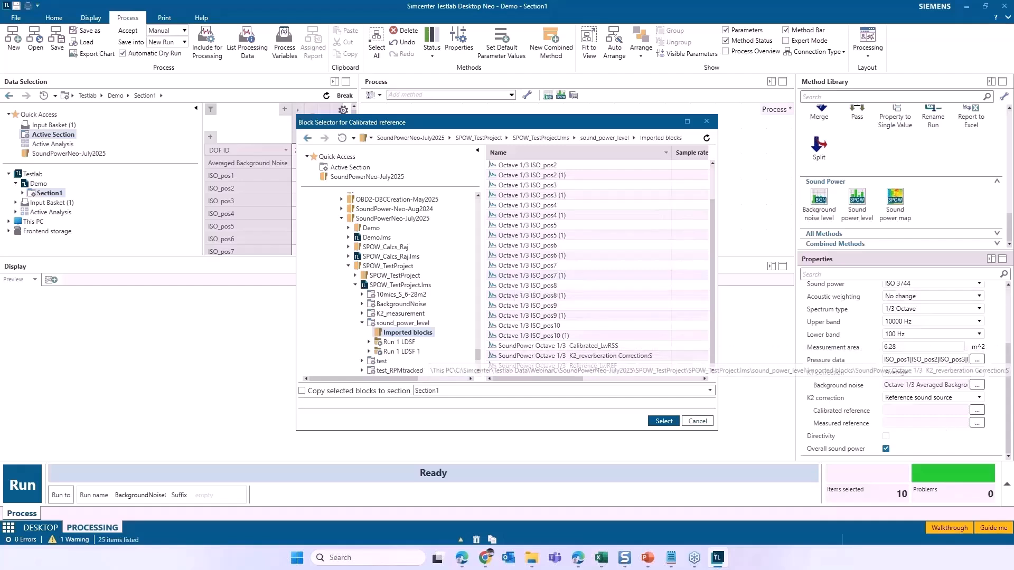
{"action": "left_click", "coordinate": [587, 347]}
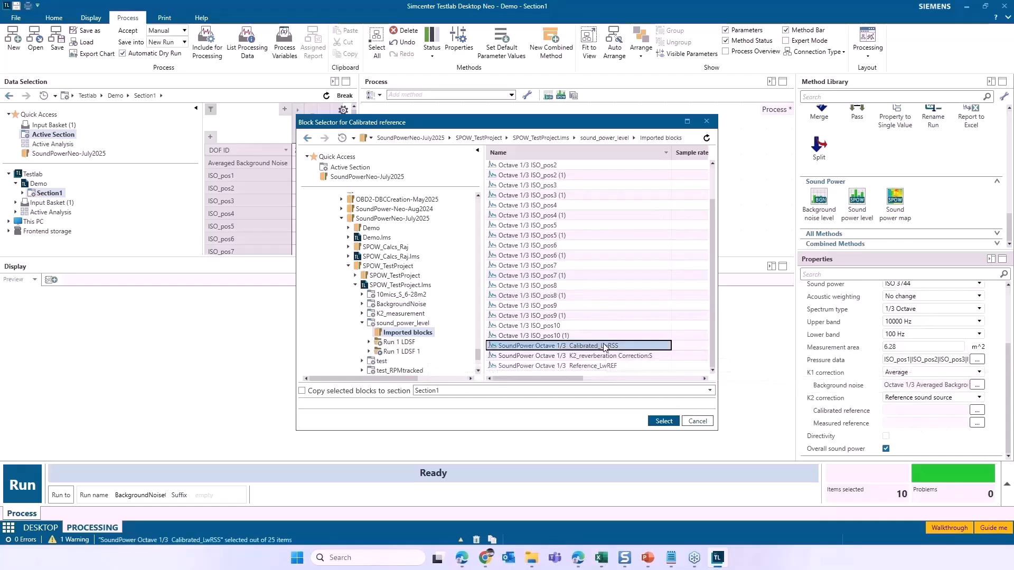
{"action": "left_click", "coordinate": [665, 423]}
Assign the SoundPower Octave 1/3 Reference_LwREF block from sound_power_level's Imported blocks in SPOW_TestProject.lms as the measured reference
{"action": "left_click", "coordinate": [977, 423]}
{"action": "left_click", "coordinate": [354, 178]}
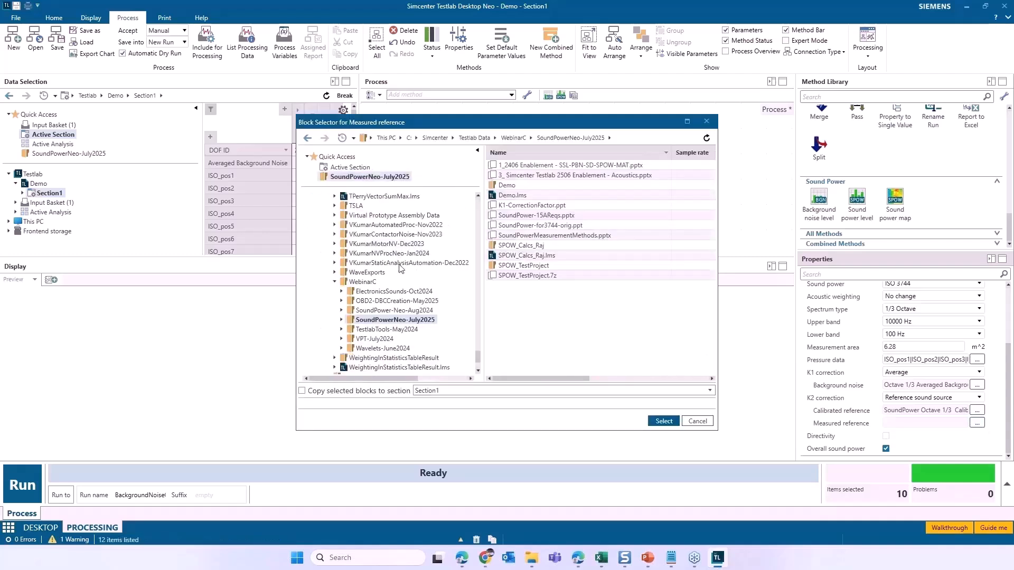
{"action": "left_click", "coordinate": [341, 320]}
{"action": "scroll", "coordinate": [379, 340], "scroll_direction": "down", "scroll_amount": 1}
{"action": "left_click", "coordinate": [348, 342]}
{"action": "left_click", "coordinate": [355, 362]}
{"action": "scroll", "coordinate": [379, 356], "scroll_direction": "down", "scroll_amount": 4}
{"action": "scroll", "coordinate": [378, 355], "scroll_direction": "down", "scroll_amount": 3}
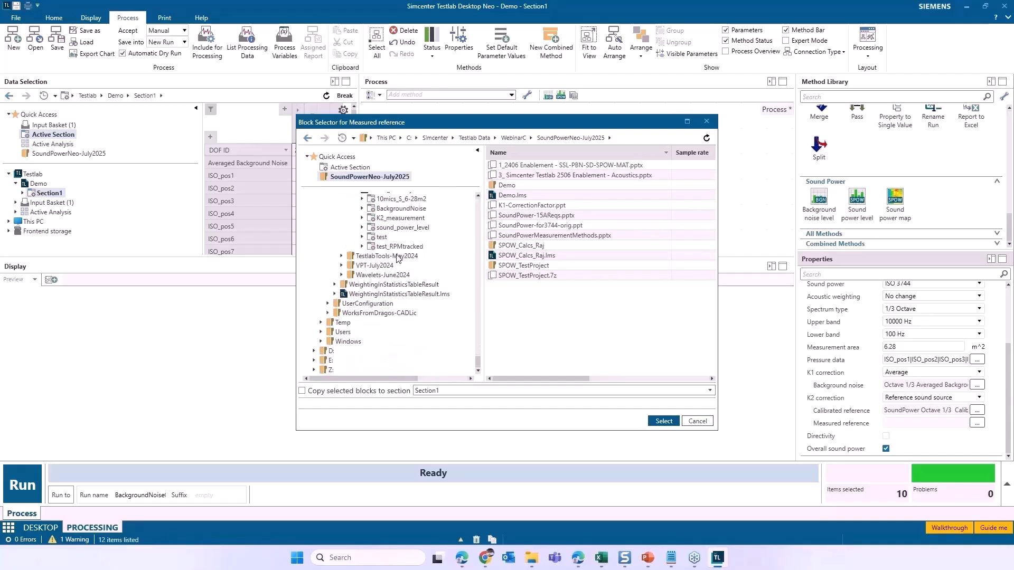
{"action": "left_click", "coordinate": [417, 228]}
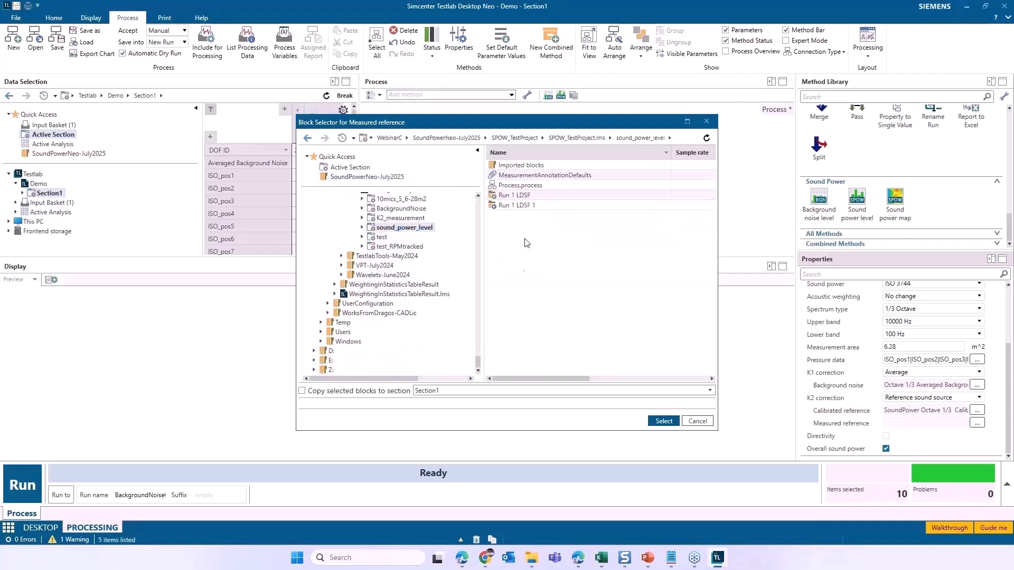
{"action": "double_click", "coordinate": [536, 166]}
{"action": "scroll", "coordinate": [594, 372], "scroll_direction": "down", "scroll_amount": 2}
{"action": "left_click", "coordinate": [589, 366]}
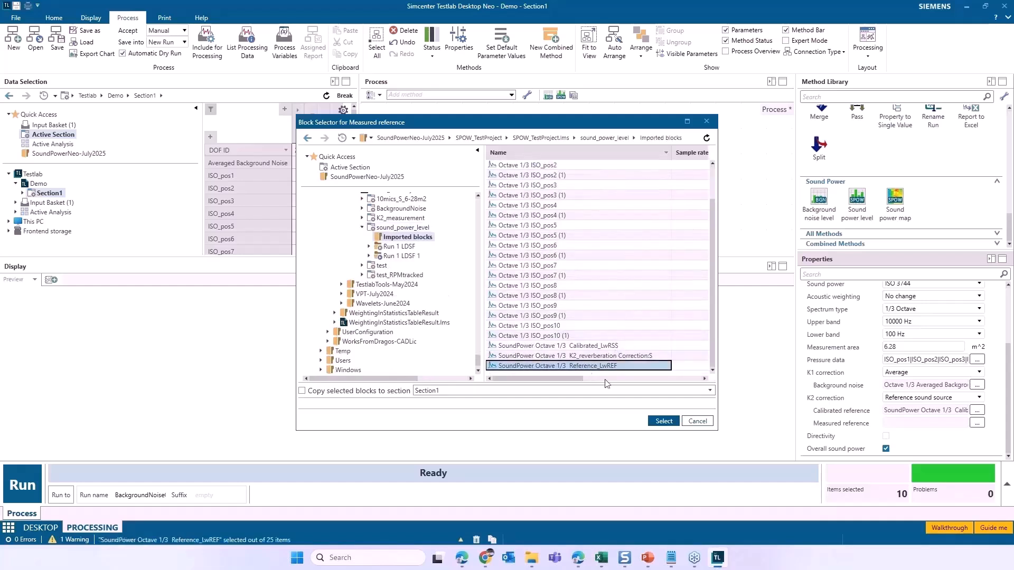
{"action": "left_click", "coordinate": [664, 422]}
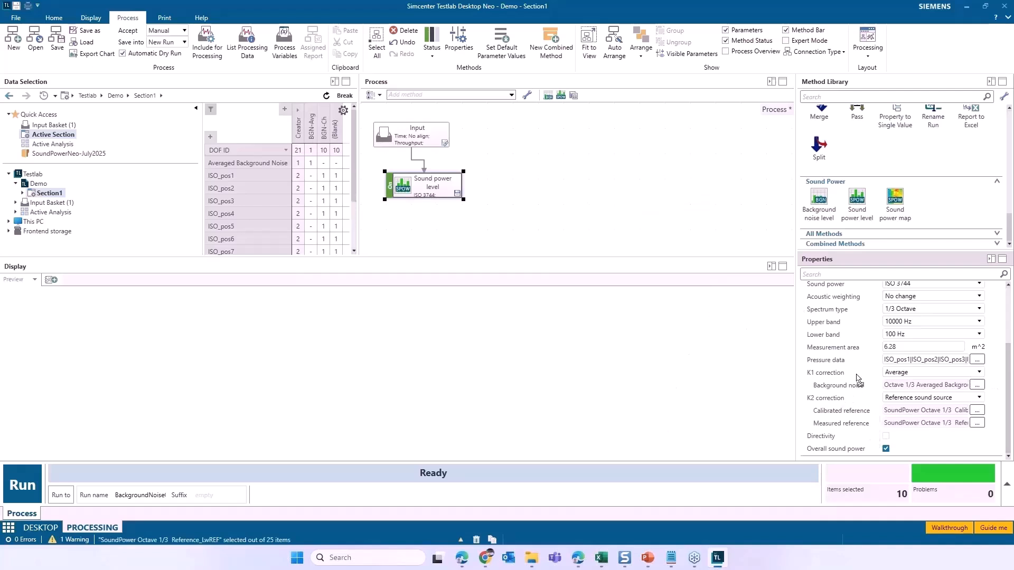
Check the K2 correction options, keep Reference sound source, and enable Directivity for the method
{"action": "left_click", "coordinate": [928, 401]}
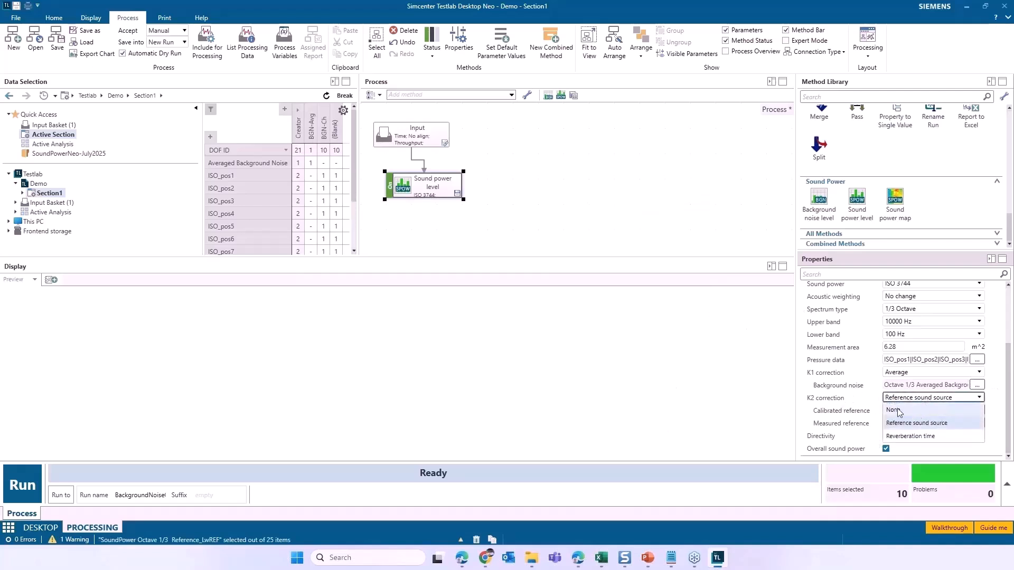
{"action": "left_click", "coordinate": [863, 397]}
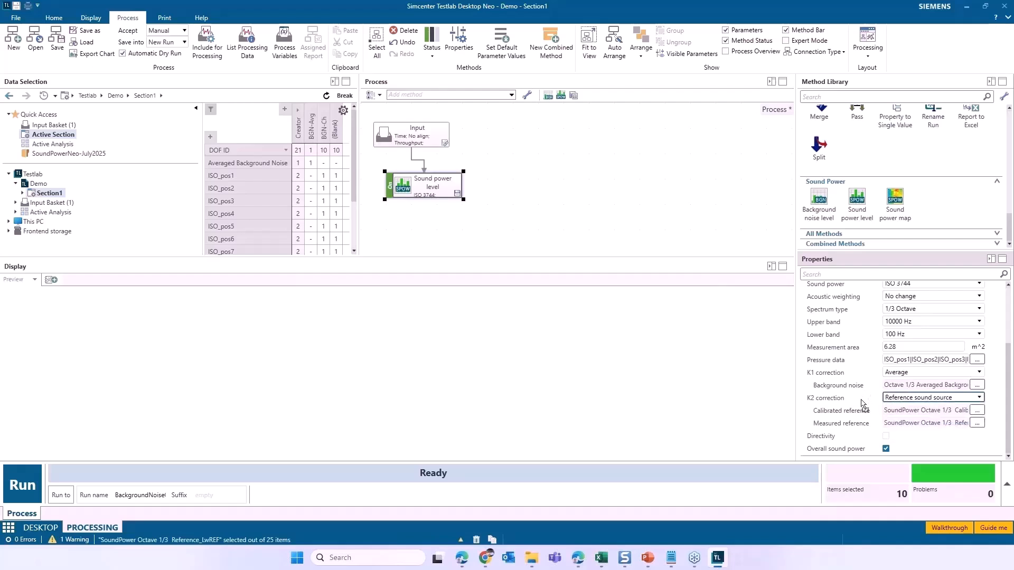
{"action": "left_click", "coordinate": [886, 436]}
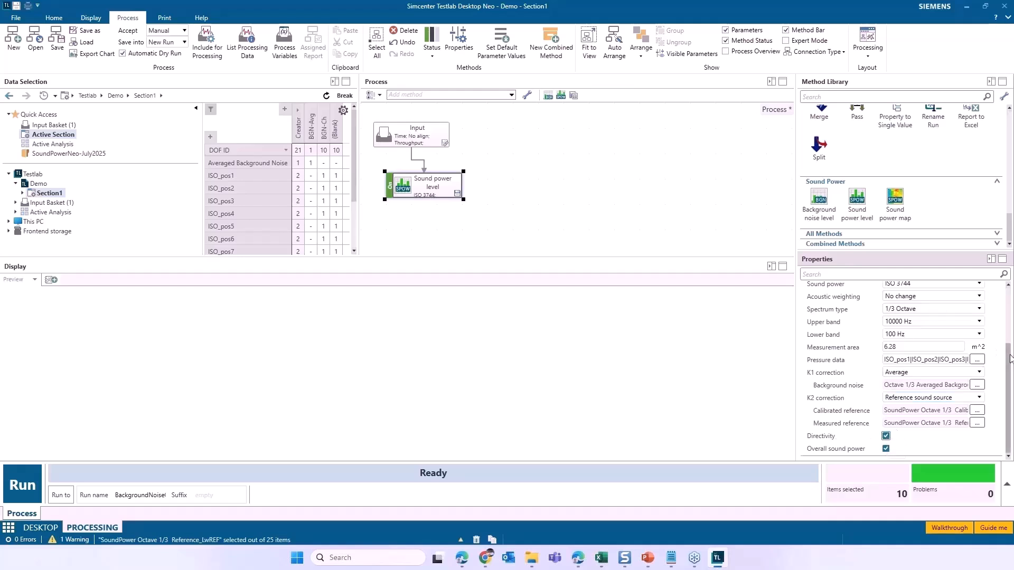
{"action": "mouse_move", "coordinate": [1009, 359]}
{"action": "left_mouse_down"}
{"action": "mouse_move", "coordinate": [1009, 293]}
{"action": "mouse_move", "coordinate": [1012, 373]}
{"action": "left_mouse_up"}
{"action": "scroll", "coordinate": [933, 327], "scroll_direction": "up", "scroll_amount": 2}
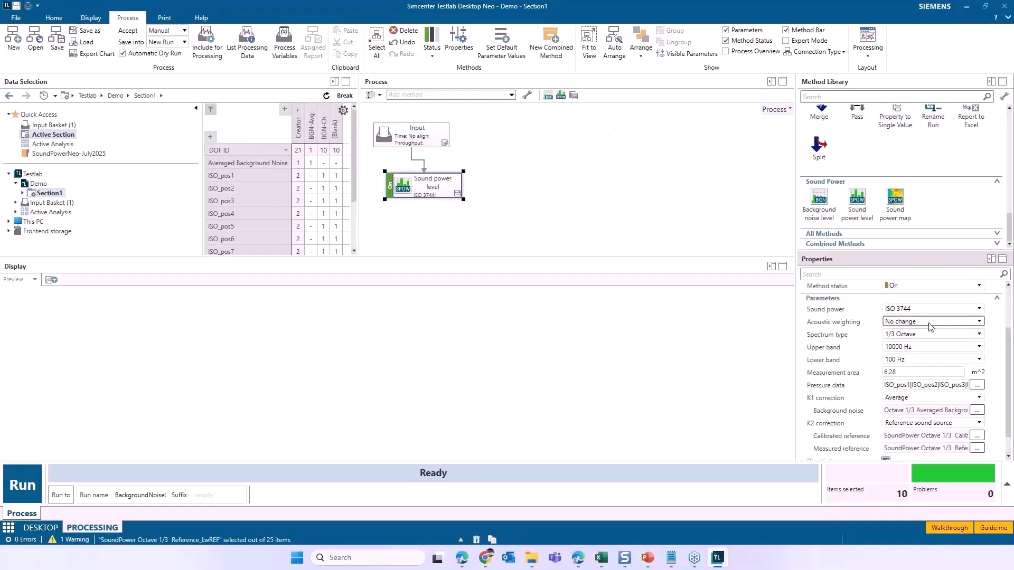
{"action": "scroll", "coordinate": [932, 370], "scroll_direction": "down", "scroll_amount": 1}
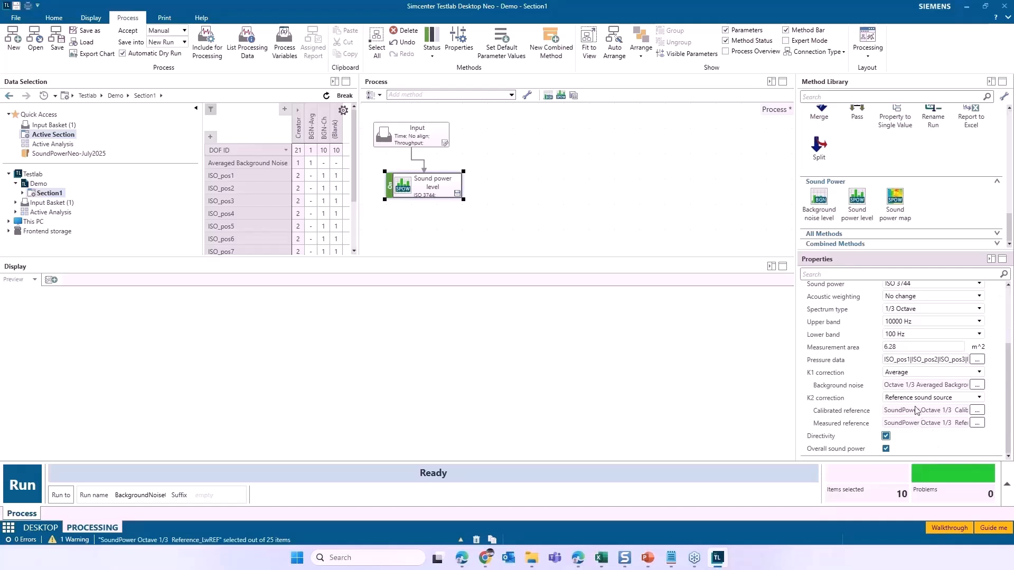
Name the run SPOW_3744_K1avg_K2rss and run the sound power process
{"action": "double_click", "coordinate": [158, 496]}
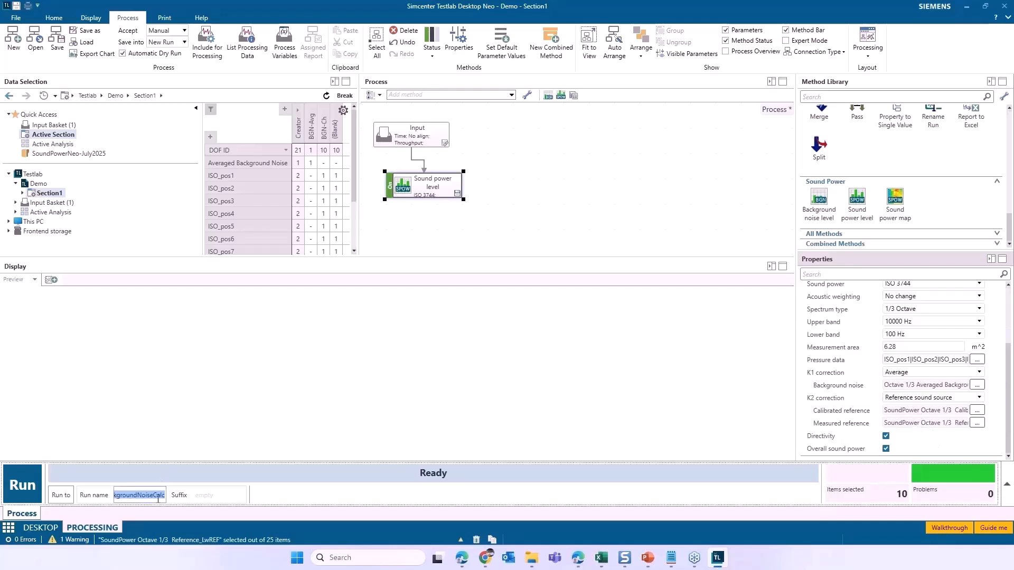
{"action": "type", "text": "SPOW_3744_"}
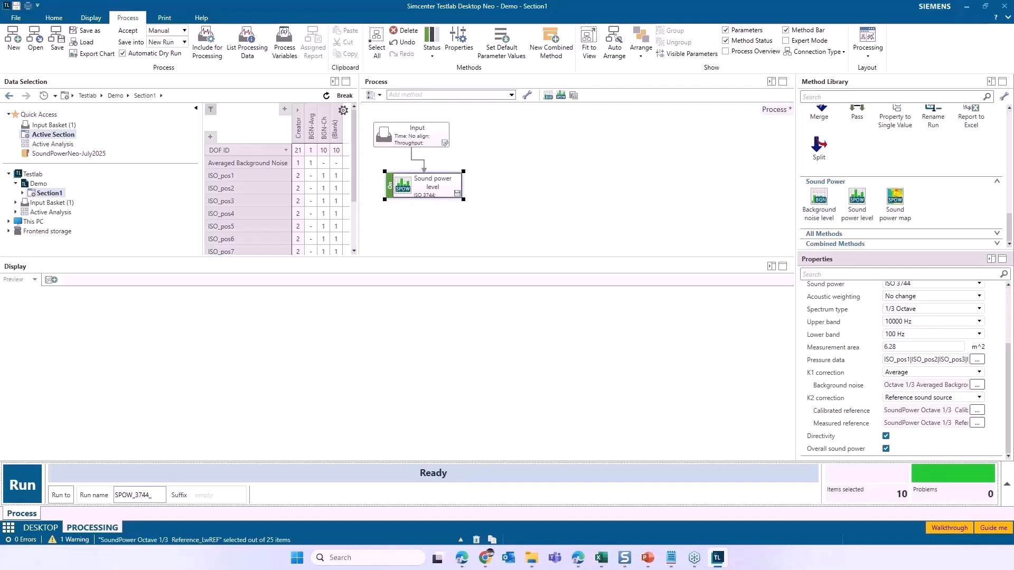
{"action": "type", "text": "K1avg_K2rss"}
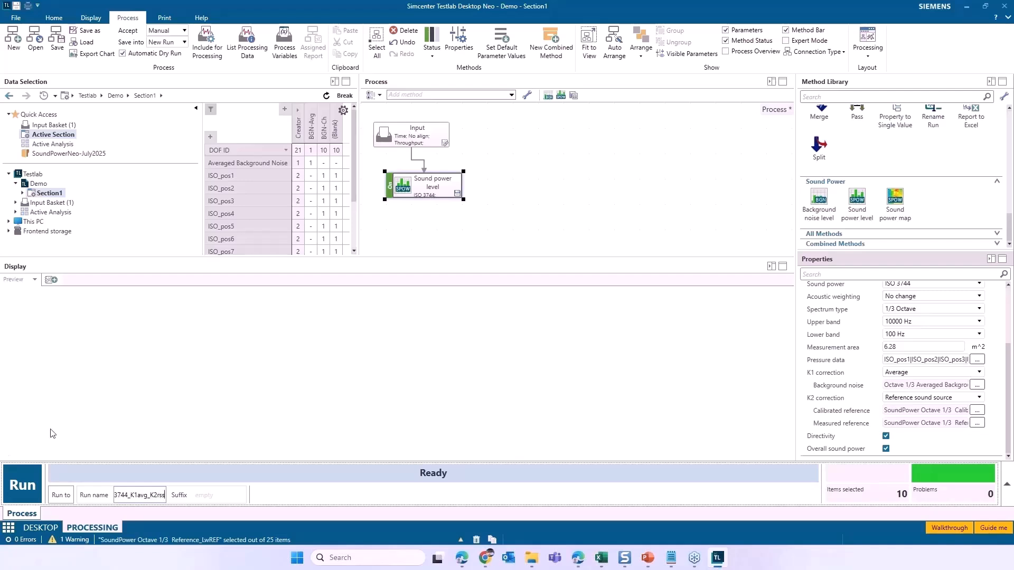
{"action": "left_click", "coordinate": [30, 484]}
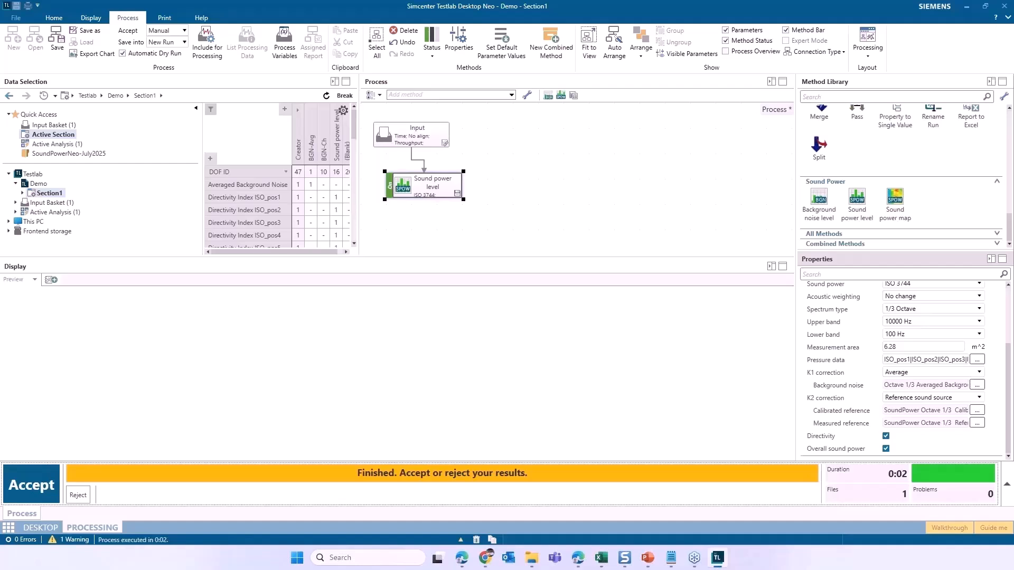
Review the Active Analysis results, display the ISO_pos1 sound power level spectrum, and accept the results
{"action": "left_click_drag", "start_coordinate": [359, 146], "coordinate": [434, 155]}
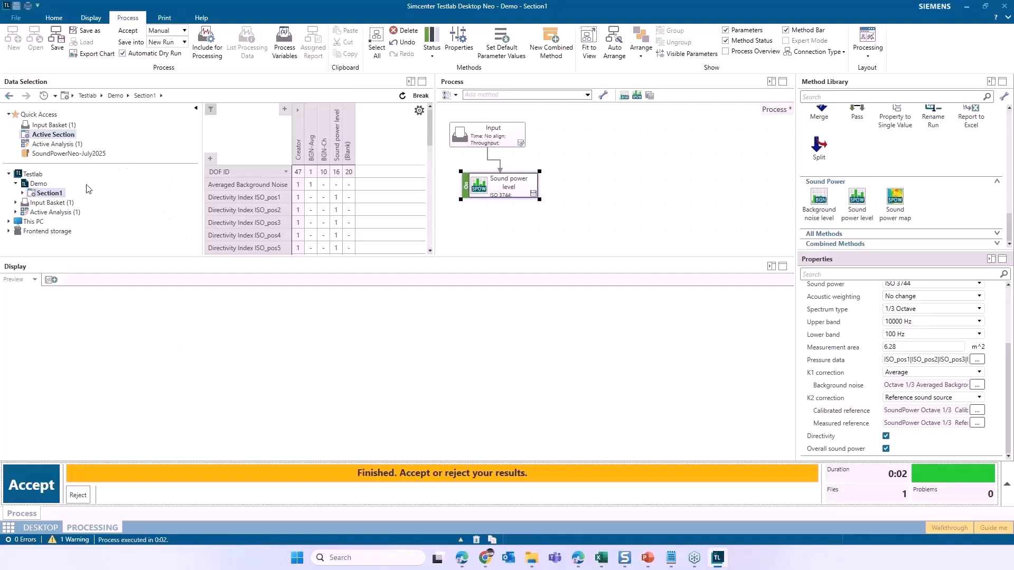
{"action": "left_click", "coordinate": [57, 212]}
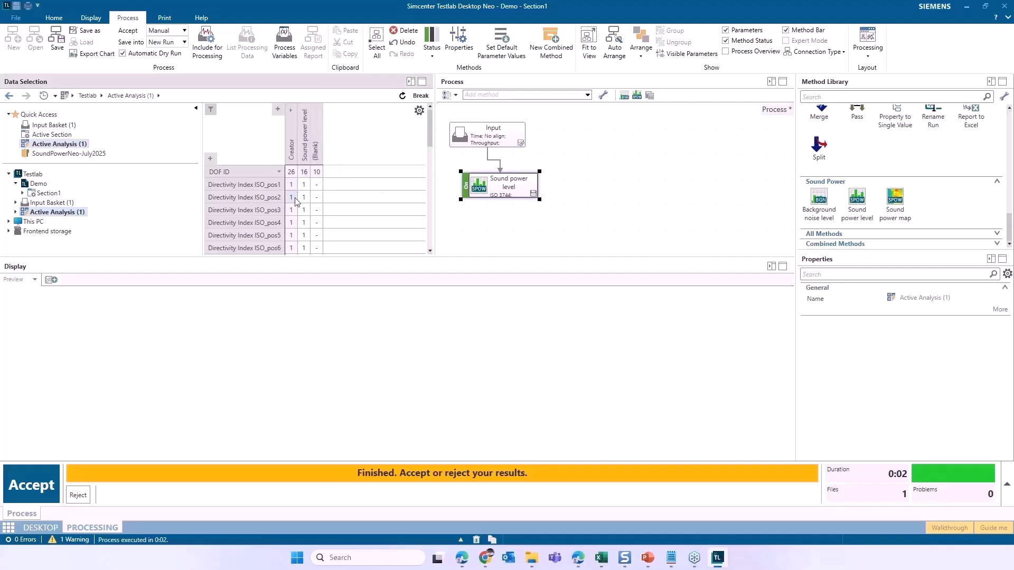
{"action": "left_click_drag", "start_coordinate": [430, 146], "coordinate": [429, 232]}
{"action": "left_click_drag", "start_coordinate": [406, 315], "coordinate": [406, 316]}
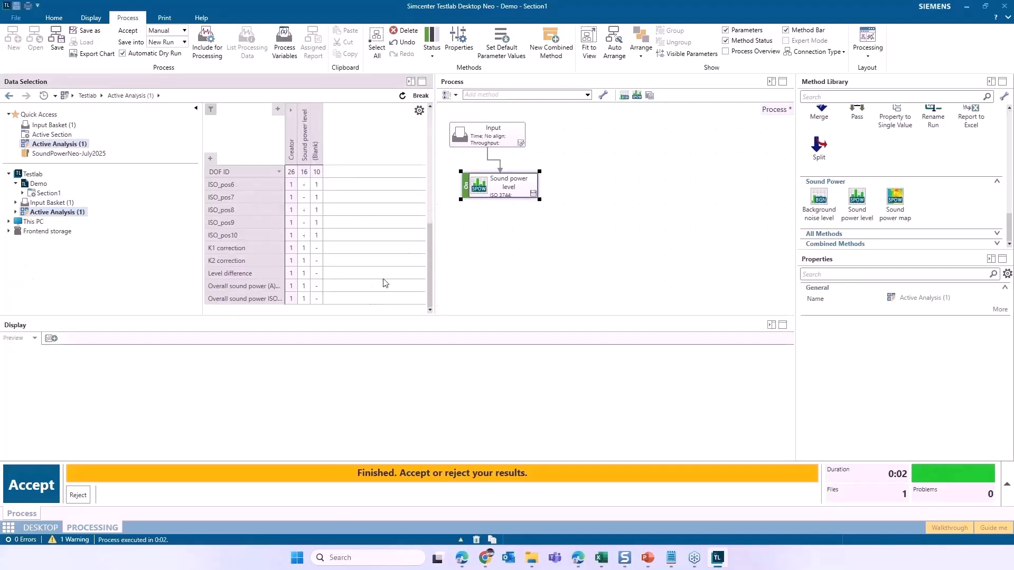
{"action": "left_click_drag", "start_coordinate": [427, 268], "coordinate": [442, 210]}
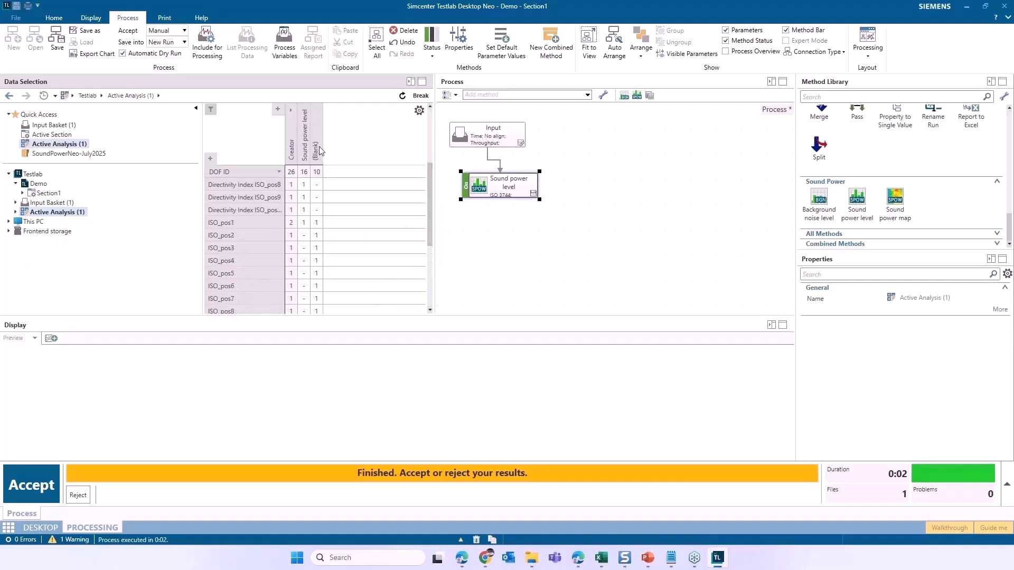
{"action": "left_click", "coordinate": [304, 222]}
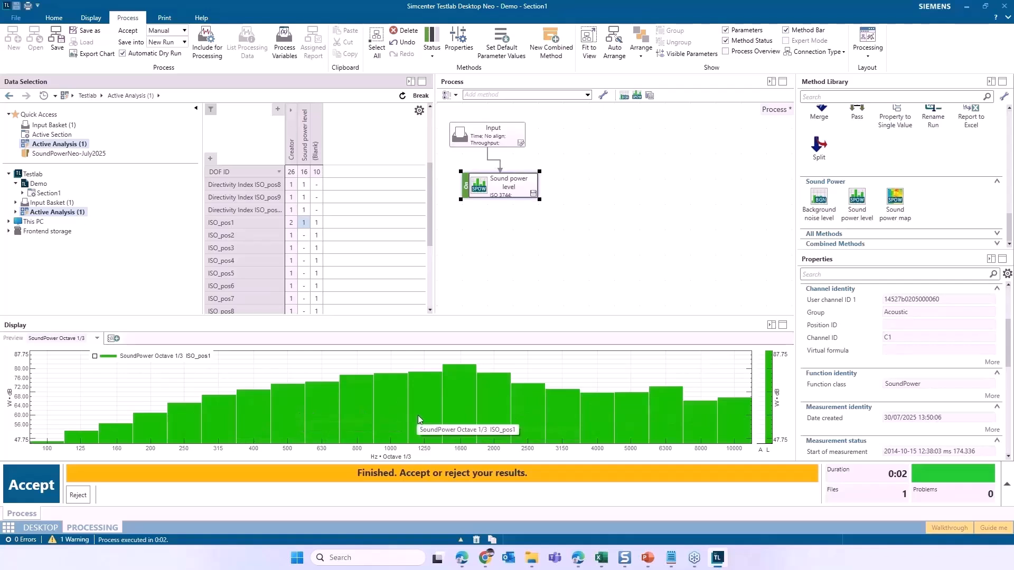
{"action": "left_click", "coordinate": [42, 487]}
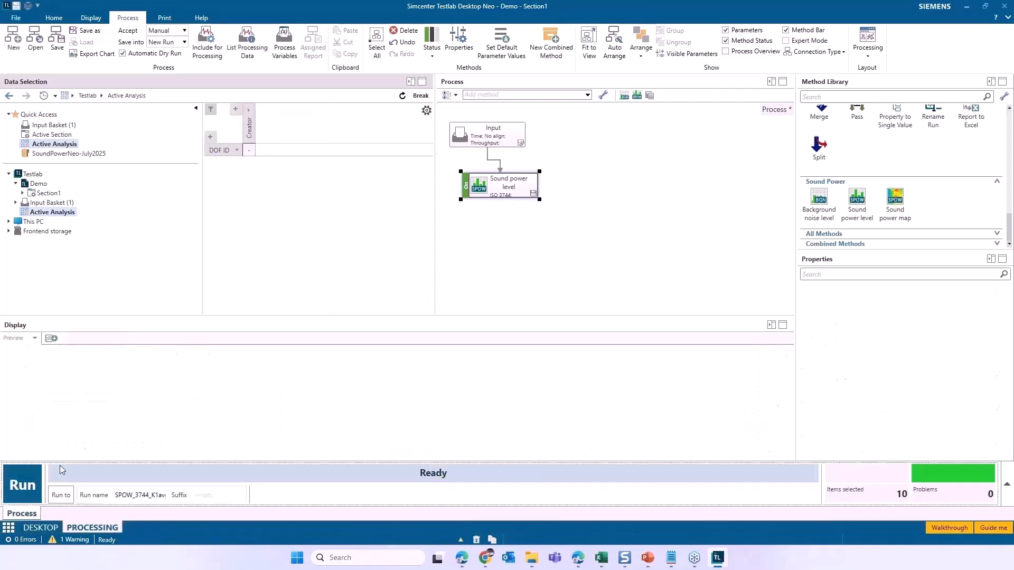
Locate and expand the saved SPOW_3744_K1avg_K2rss run under Section1 in the Desktop view, and return to Processing
{"action": "left_click", "coordinate": [43, 528]}
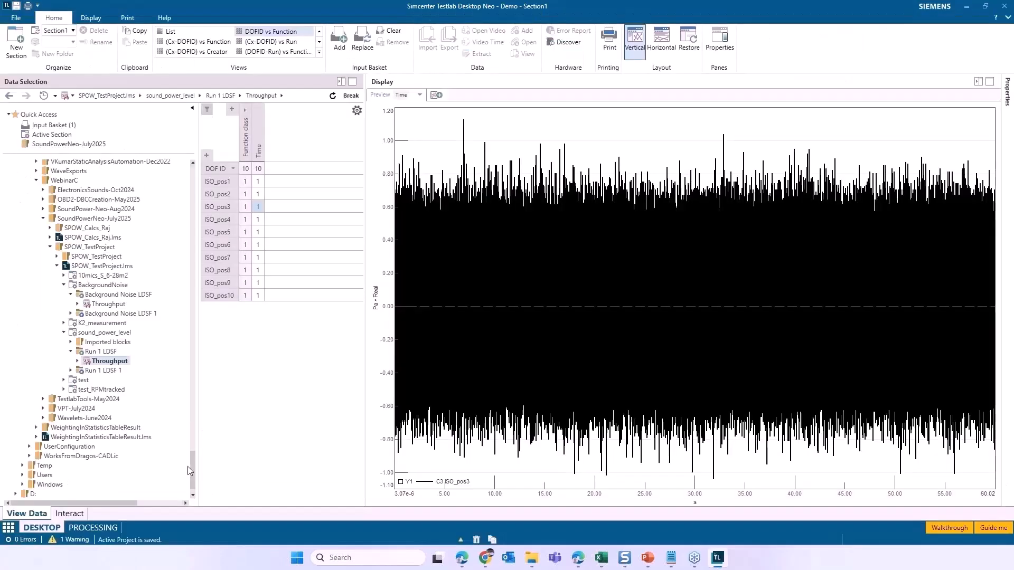
{"action": "left_click_drag", "start_coordinate": [193, 475], "coordinate": [204, 176]}
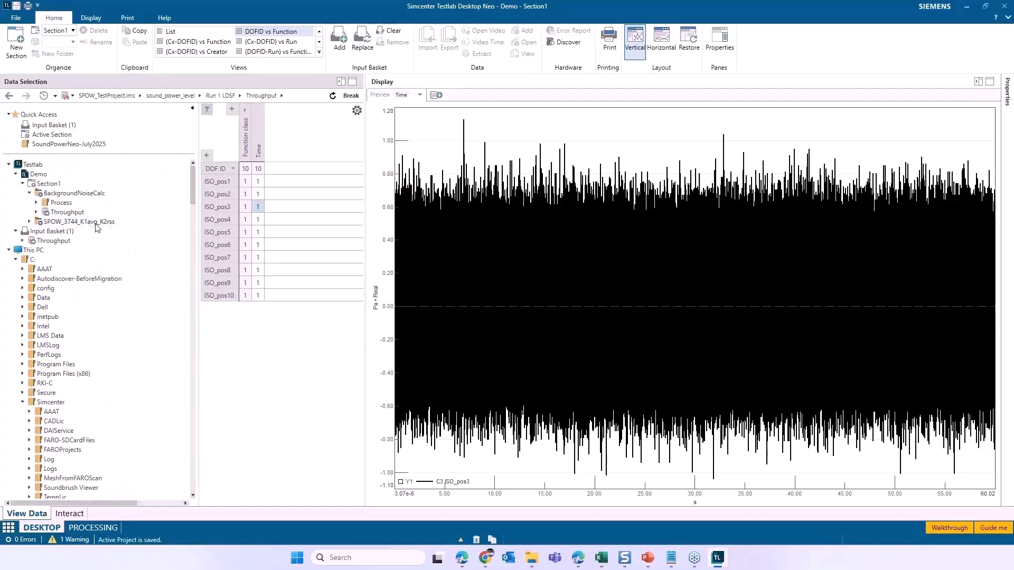
{"action": "left_click", "coordinate": [30, 222]}
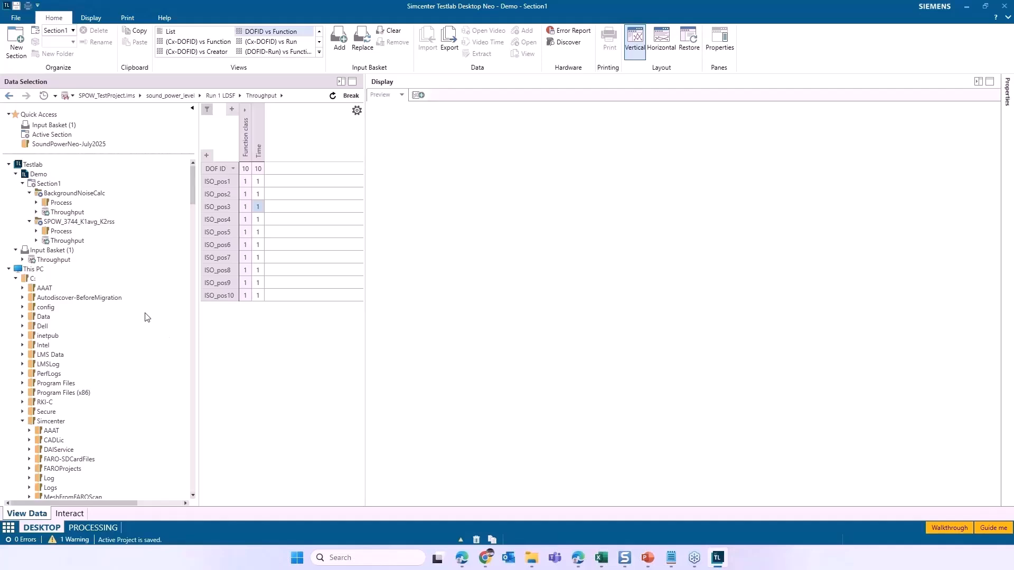
{"action": "left_click", "coordinate": [103, 527]}
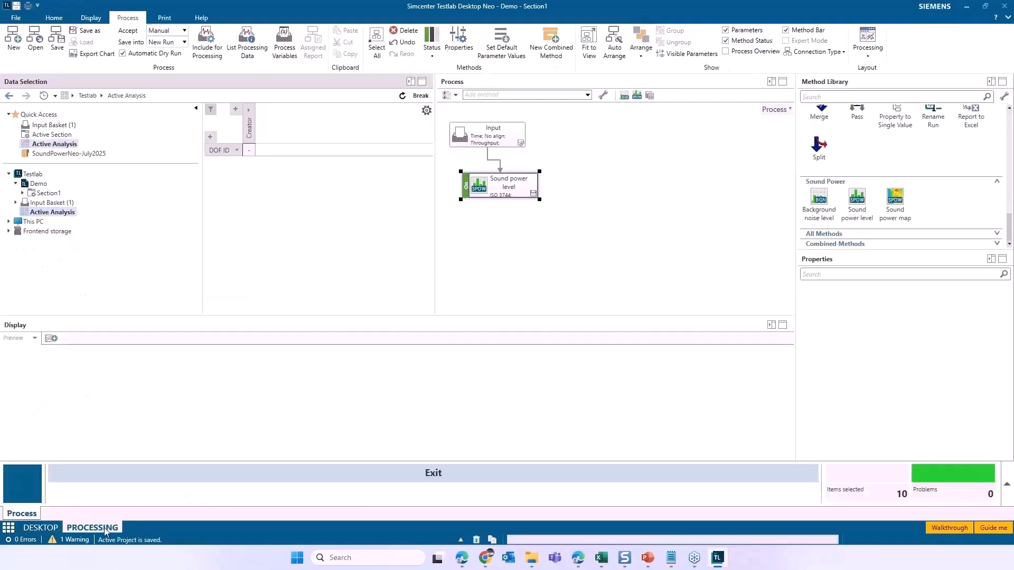
Switch the Sound power level method to ISO 3745 and set its K1 correction to Per channel
{"action": "left_click", "coordinate": [505, 181]}
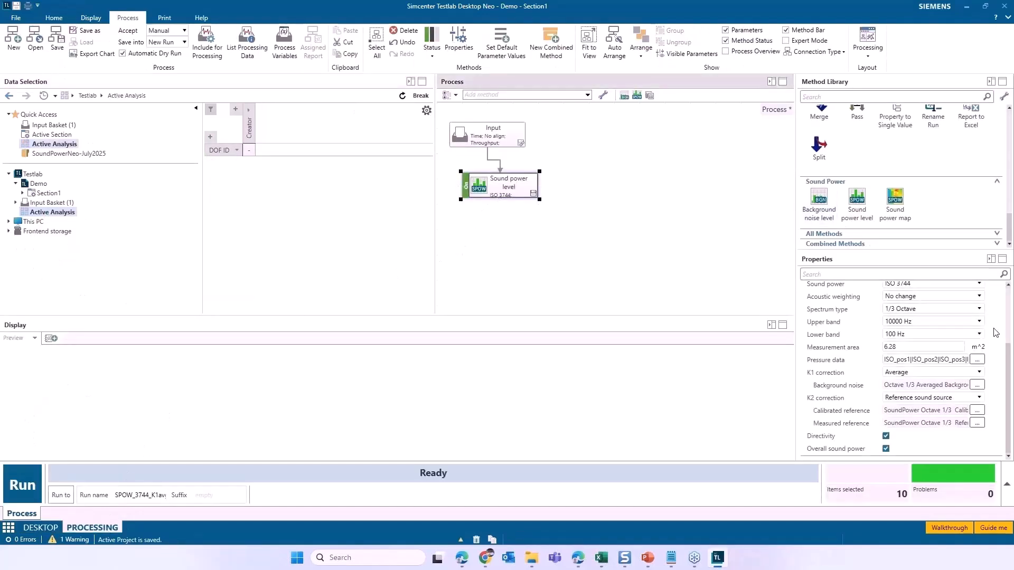
{"action": "scroll", "coordinate": [1003, 309], "scroll_direction": "up", "scroll_amount": 3}
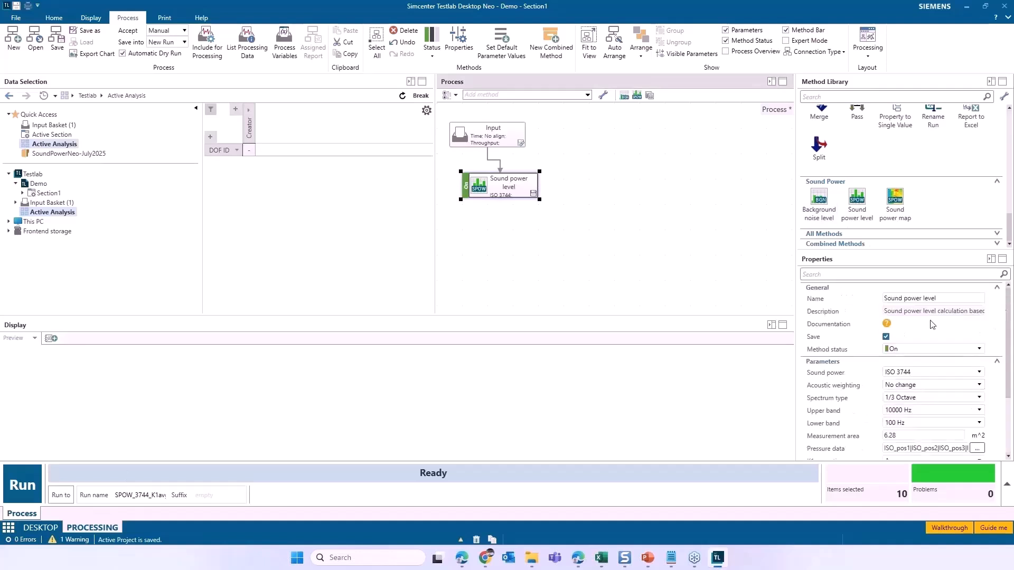
{"action": "left_click", "coordinate": [927, 373]}
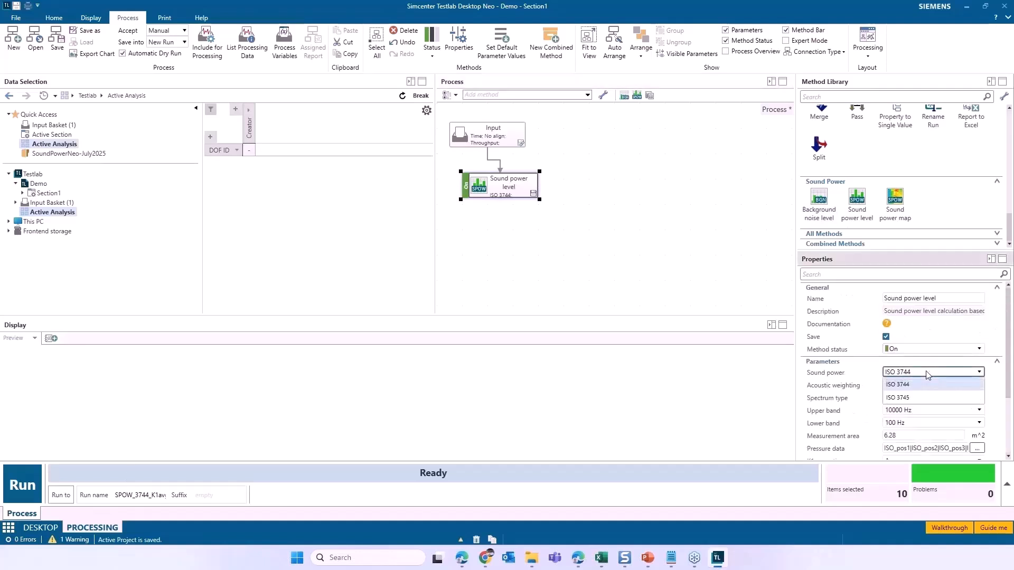
{"action": "left_click", "coordinate": [916, 400]}
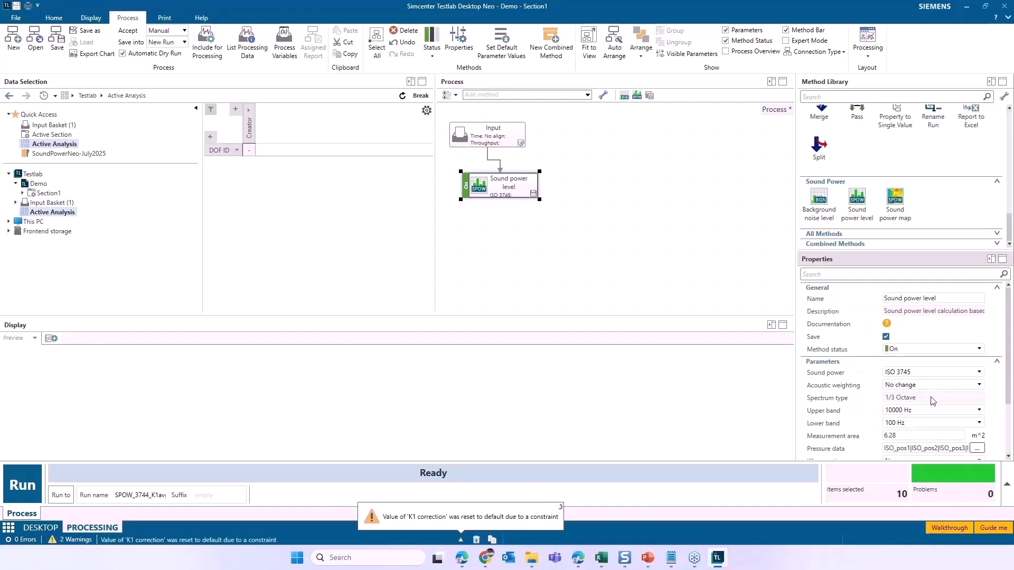
{"action": "scroll", "coordinate": [1000, 379], "scroll_direction": "down", "scroll_amount": 3}
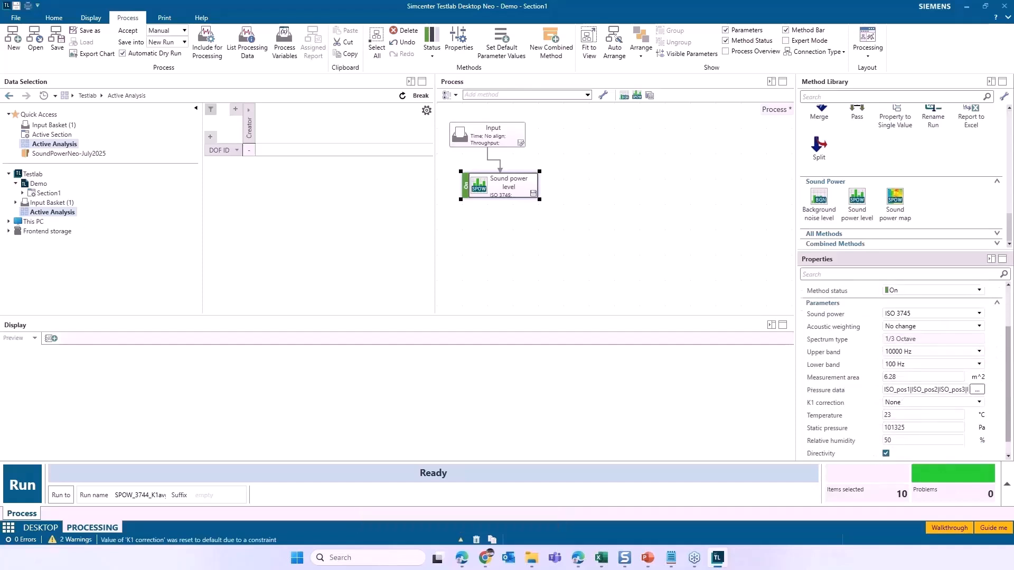
{"action": "scroll", "coordinate": [935, 382], "scroll_direction": "down", "scroll_amount": 1}
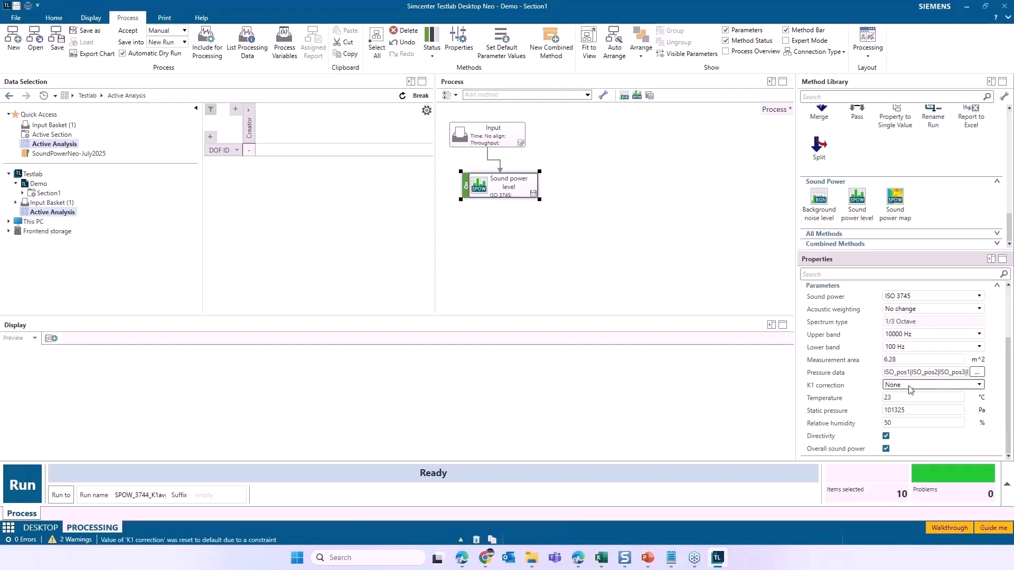
{"action": "left_click", "coordinate": [908, 385]}
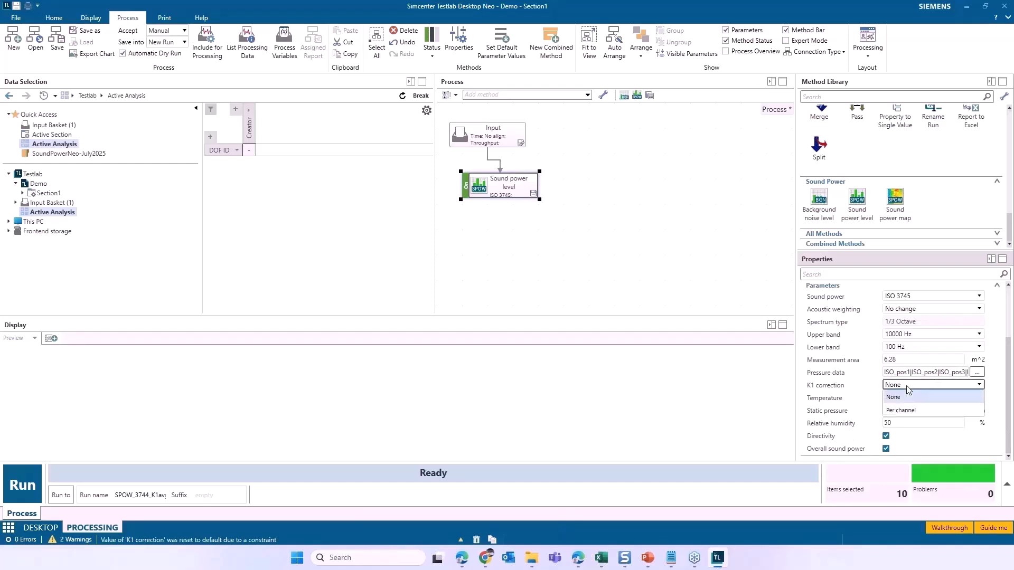
{"action": "left_click", "coordinate": [904, 410]}
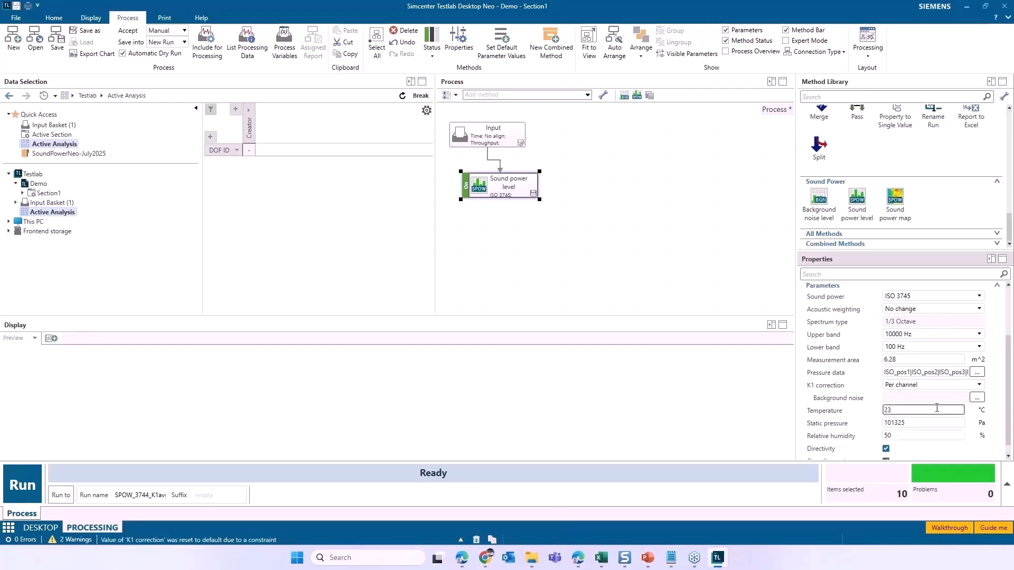
Assign the BGN-Ch blocks Octave 1/3 ISO_pos1 to ISO_pos10 from BackgroundNoiseCalc as the K1 background noise
{"action": "left_click", "coordinate": [977, 397]}
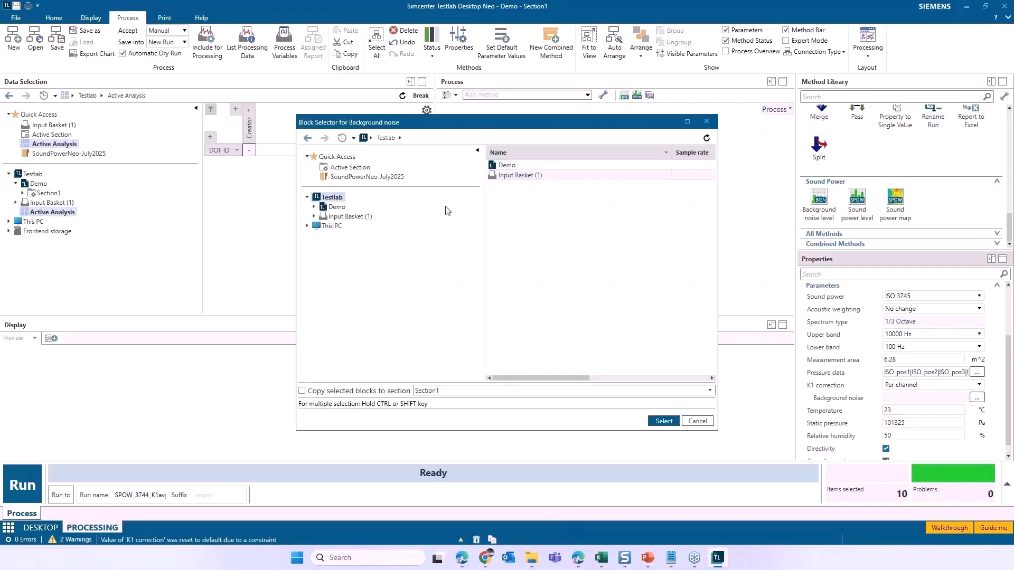
{"action": "left_click", "coordinate": [314, 207]}
{"action": "left_click", "coordinate": [321, 217]}
{"action": "double_click", "coordinate": [336, 236]}
{"action": "double_click", "coordinate": [368, 246]}
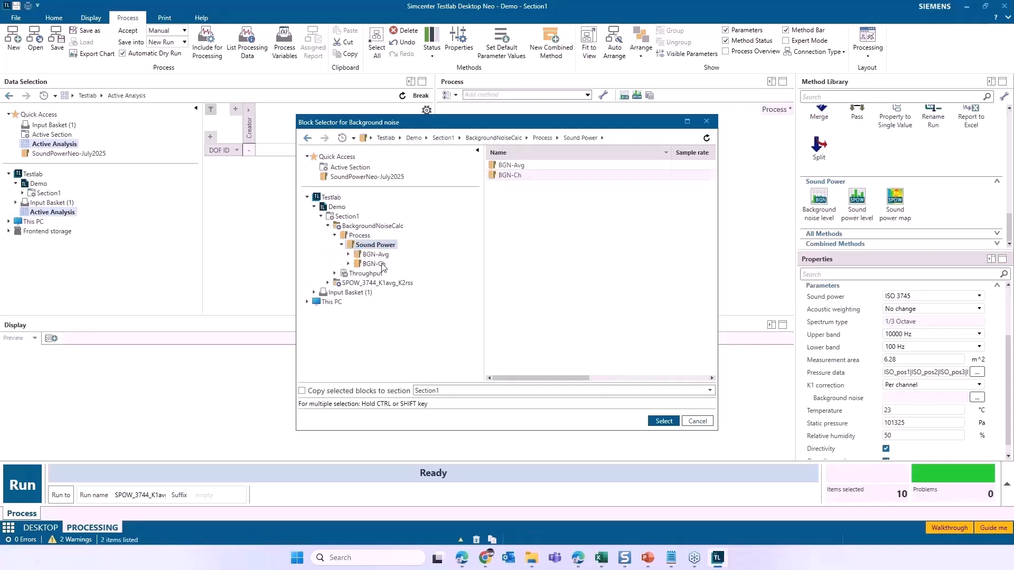
{"action": "left_click", "coordinate": [382, 265]}
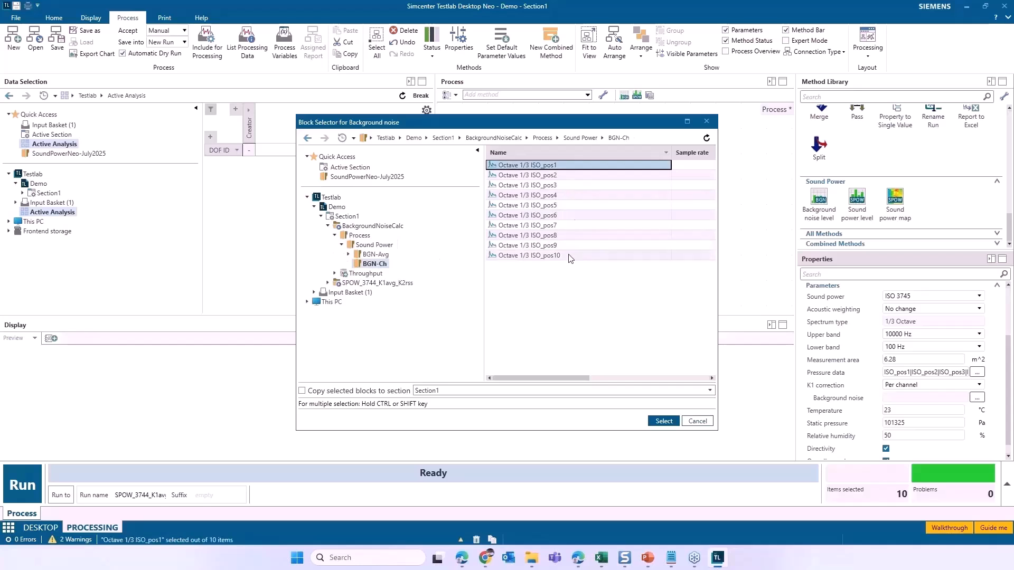
{"action": "left_click", "coordinate": [568, 256], "text": "shift"}
{"action": "left_click", "coordinate": [674, 421]}
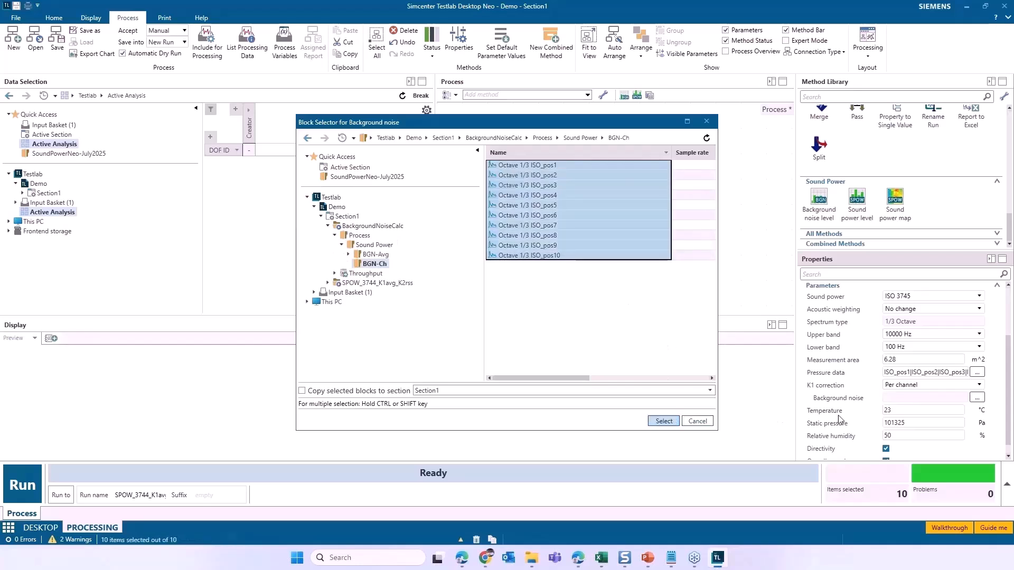
{"action": "scroll", "coordinate": [837, 338], "scroll_direction": "down", "scroll_amount": 1}
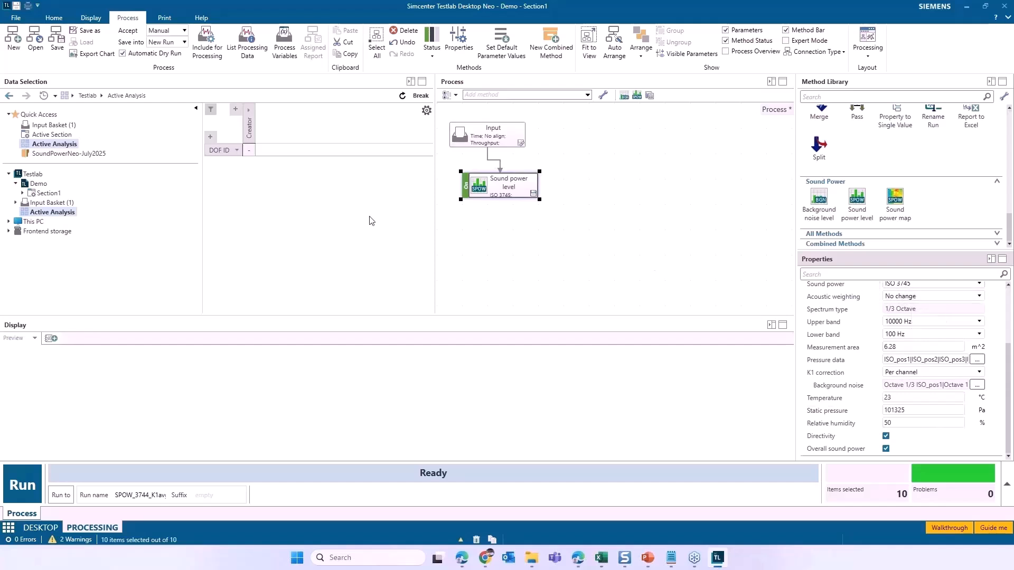
Name the run SPOW_3745_K1ch_K2, run the sound power process, and accept the results
{"action": "left_click", "coordinate": [150, 497]}
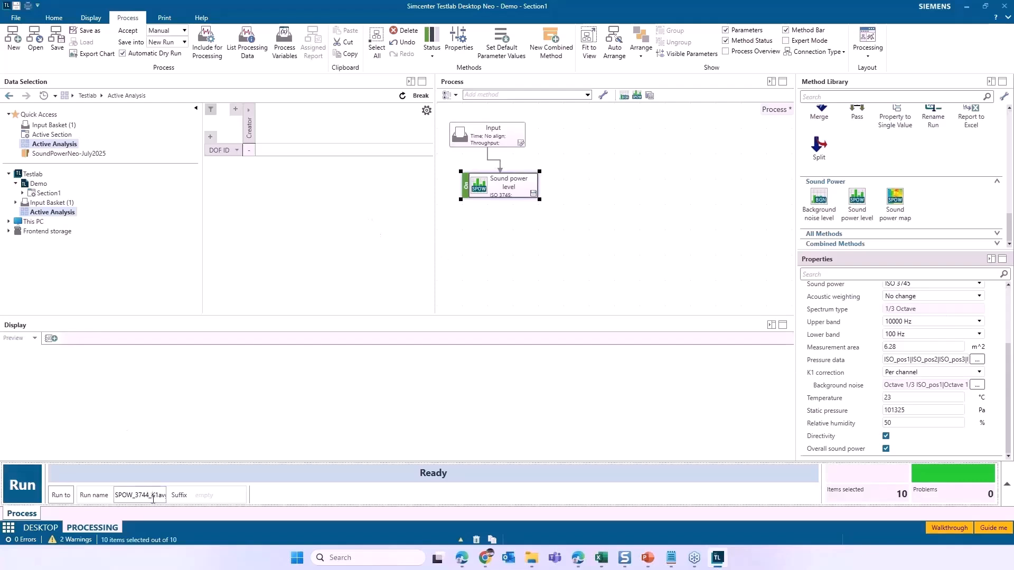
{"action": "key", "text": "BackSpace"}
{"action": "type", "text": "5"}
{"action": "key", "text": "Right"}
{"action": "key", "text": "Right"}
{"action": "key", "text": "Right"}
{"action": "key", "text": "Right"}
{"action": "key", "text": "Right"}
{"action": "key", "text": "Right"}
{"action": "key", "text": "Right"}
{"action": "key", "text": "Right"}
{"action": "key", "text": "Right"}
{"action": "key", "text": "Right"}
{"action": "key", "text": "Right"}
{"action": "key", "text": "BackSpace"}
{"action": "key", "text": "BackSpace"}
{"action": "key", "text": "BackSpace"}
{"action": "key", "text": "BackSpace"}
{"action": "key", "text": "BackSpace"}
{"action": "key", "text": "BackSpace"}
{"action": "left_click", "coordinate": [22, 484]}
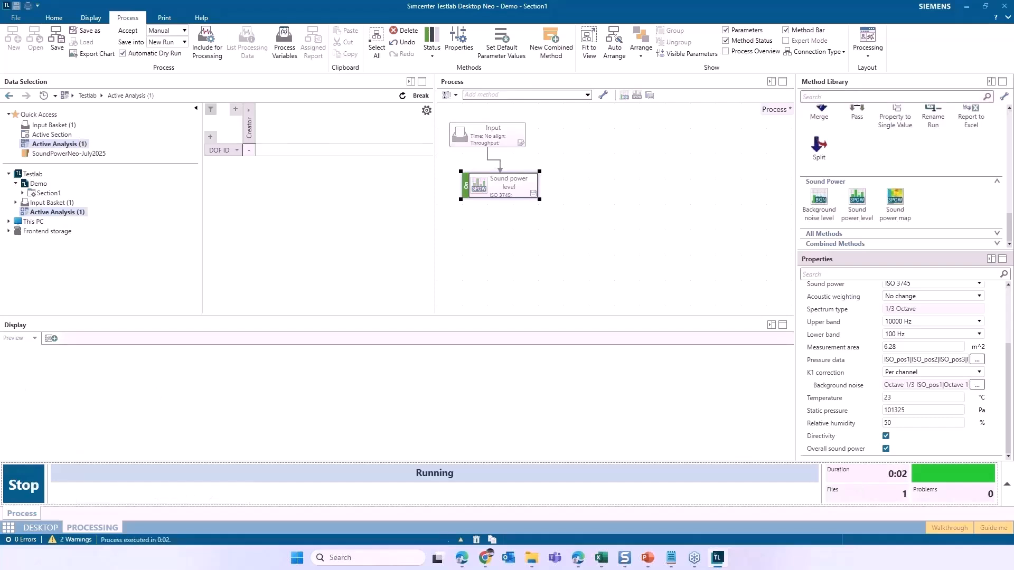
{"action": "left_click", "coordinate": [42, 491]}
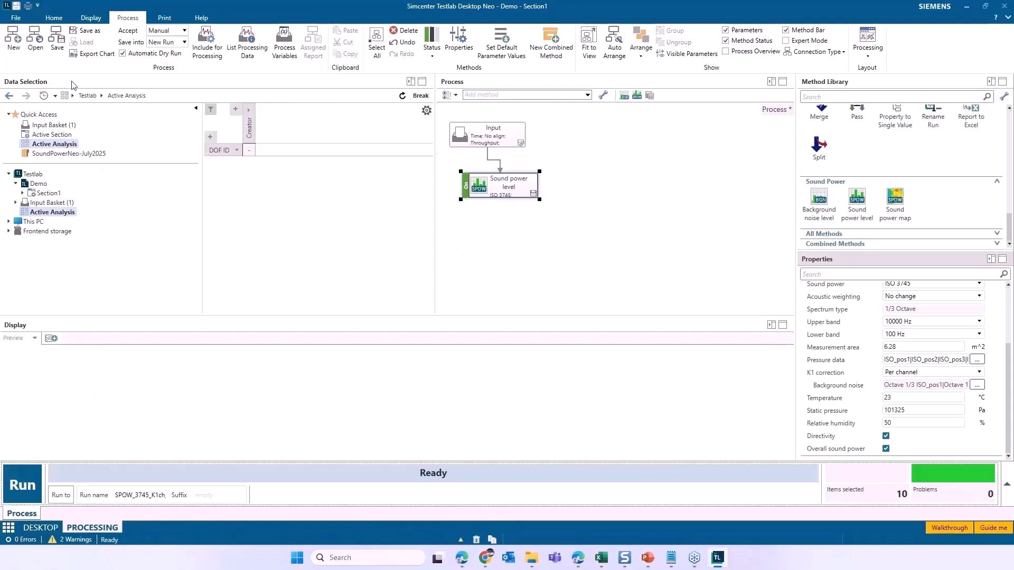
Open the saved SPOW_3744_K1avg_K2rss run in the Desktop view and display its ISO_pos1 sound power spectrum and A-weighted overall sound power
{"action": "left_click", "coordinate": [41, 528]}
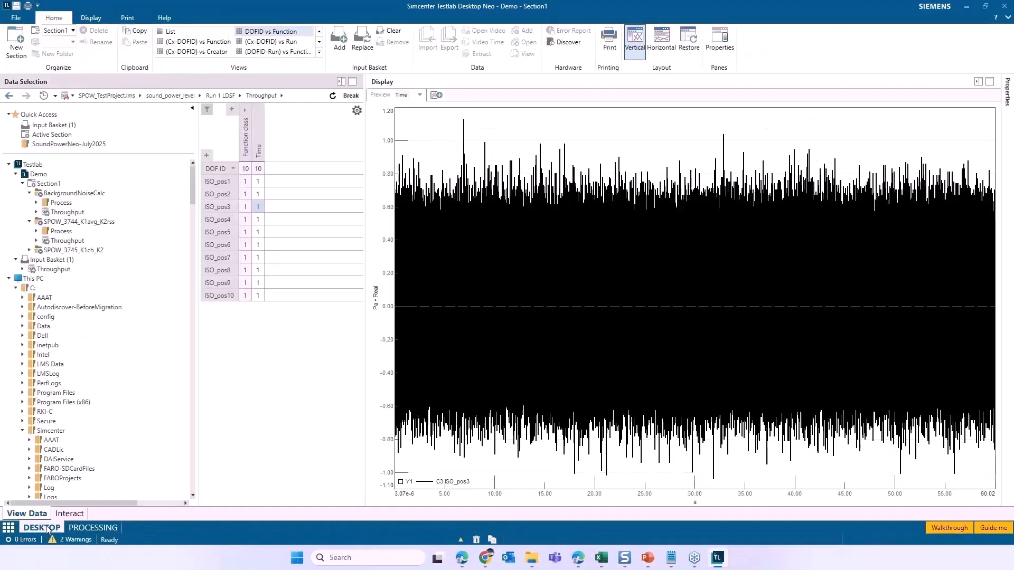
{"action": "left_click", "coordinate": [112, 224]}
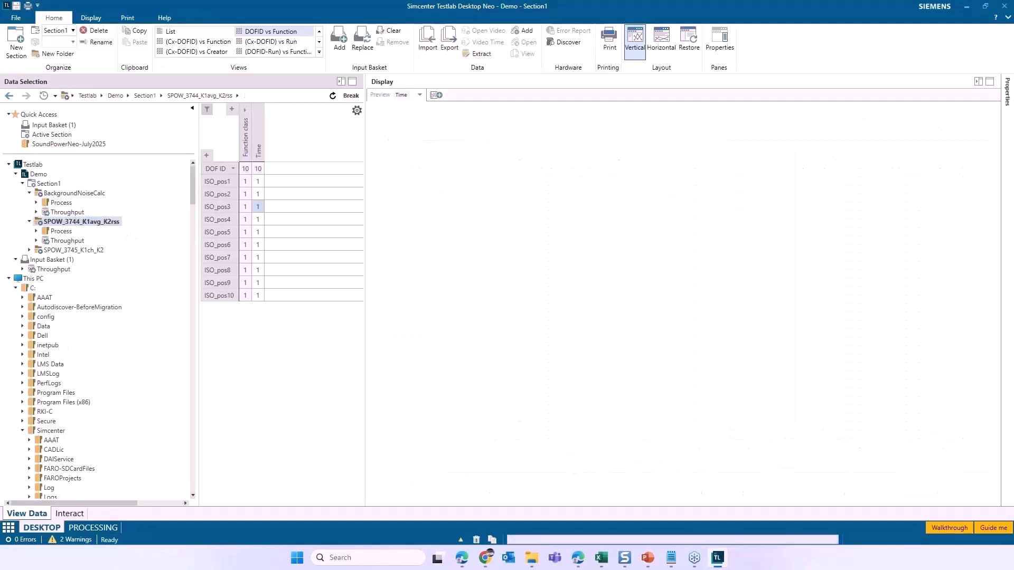
{"action": "left_click_drag", "start_coordinate": [364, 166], "coordinate": [474, 166]}
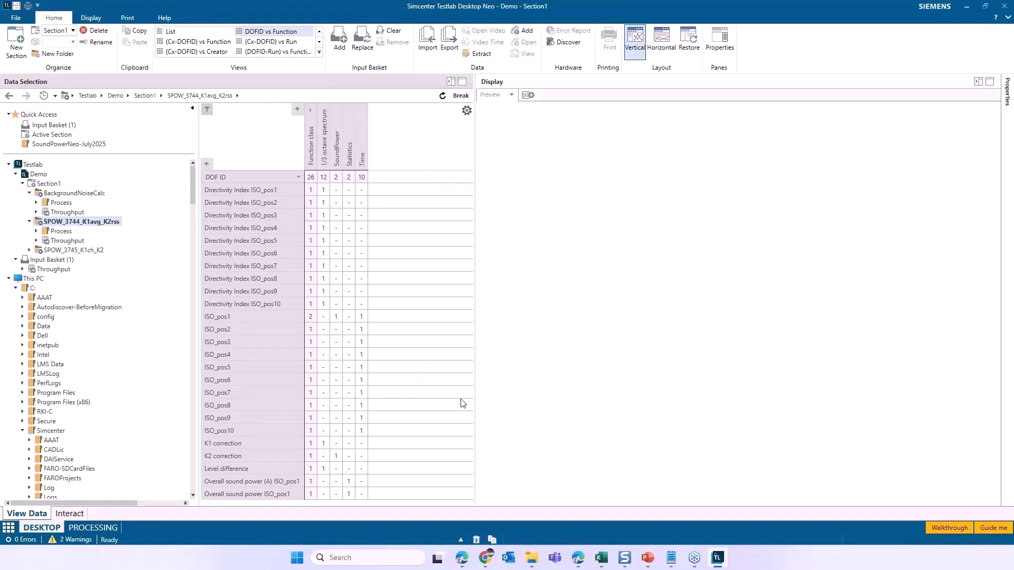
{"action": "left_click", "coordinate": [337, 316]}
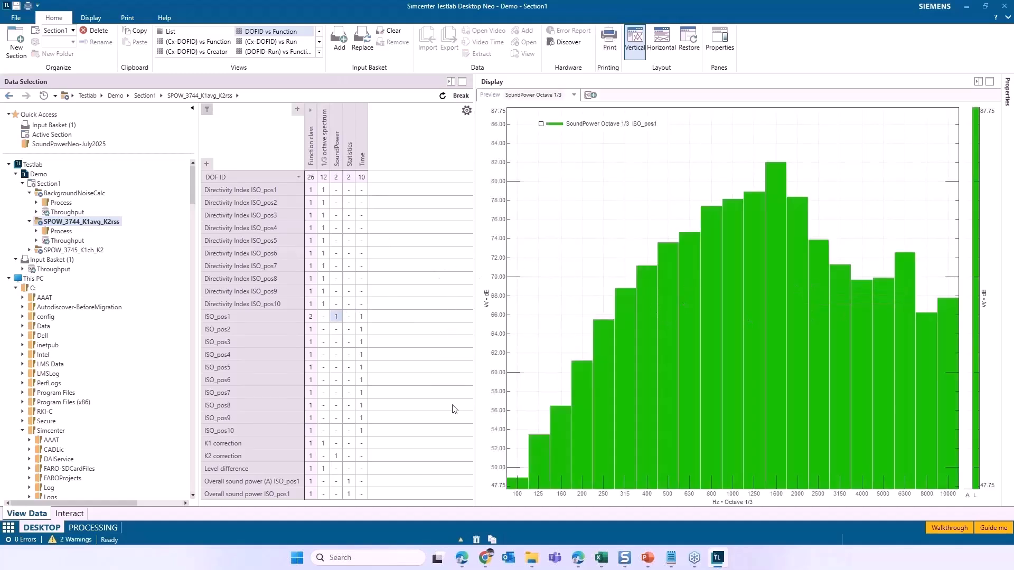
{"action": "left_click", "coordinate": [349, 482]}
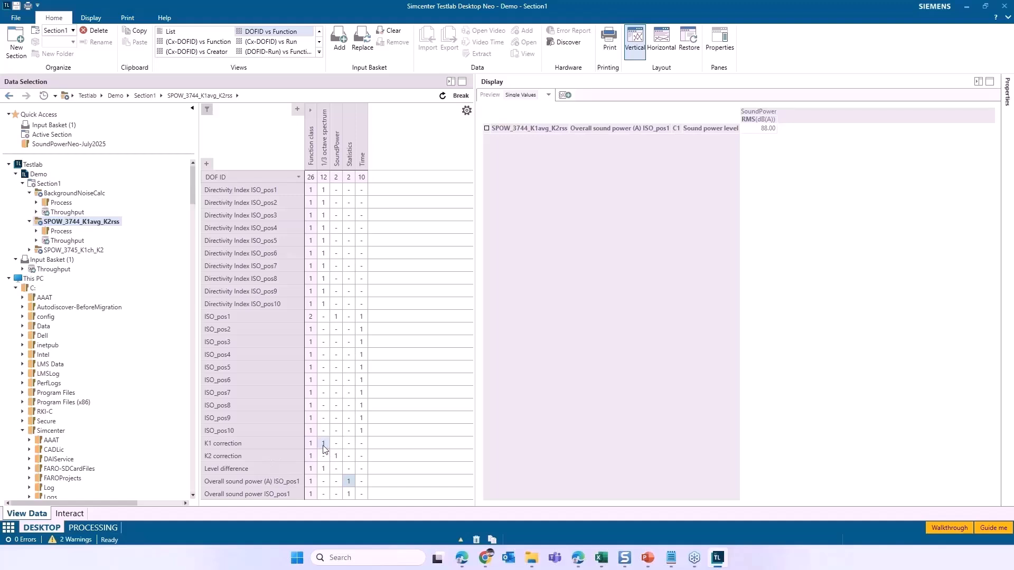
Display the Level difference spectrum, move its legend, and add single X and Y cursors with the Y cursor at 15 dB
{"action": "left_click", "coordinate": [324, 469]}
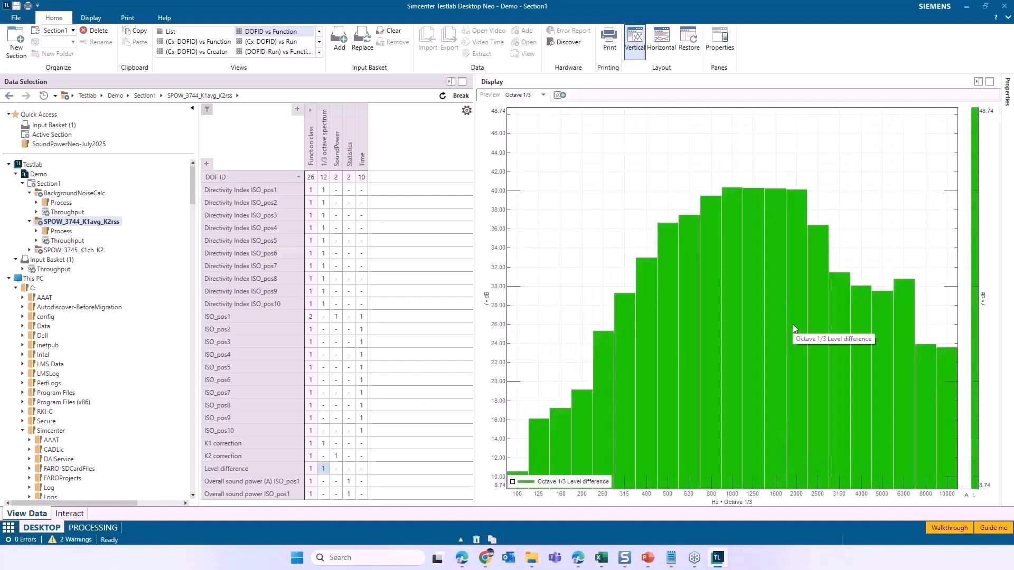
{"action": "left_click", "coordinate": [580, 481]}
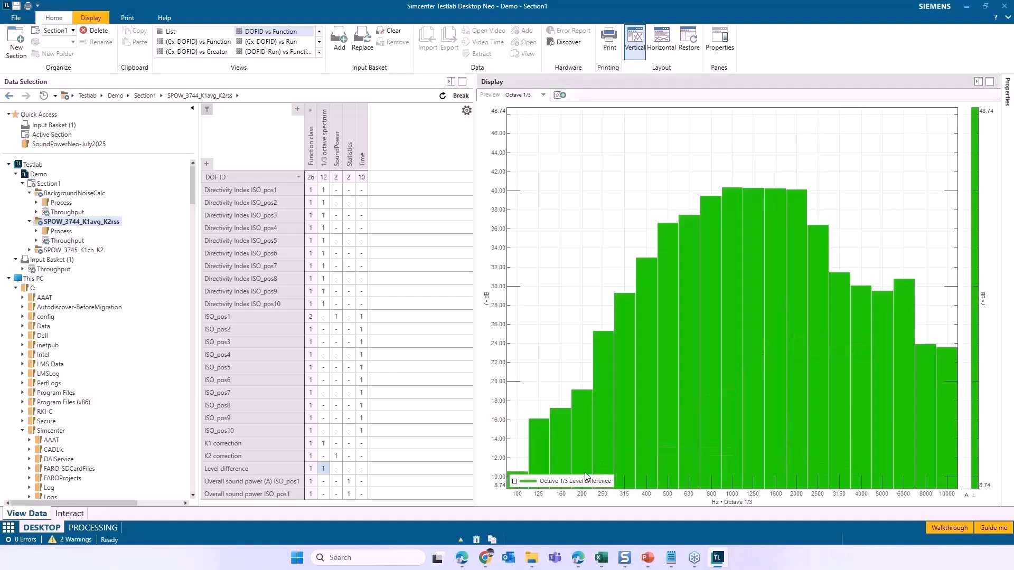
{"action": "right_click", "coordinate": [534, 360]}
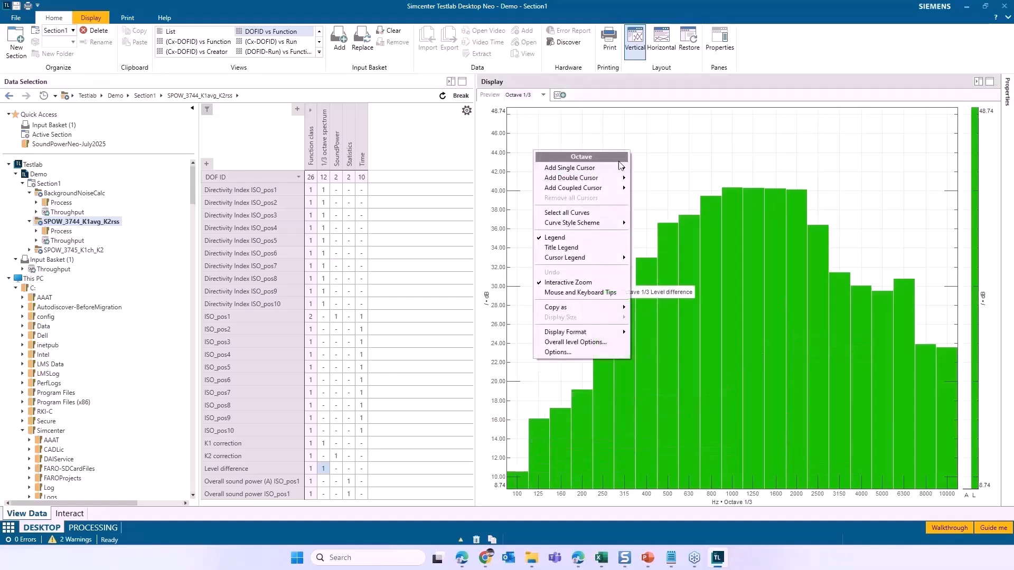
{"action": "left_click", "coordinate": [580, 167]}
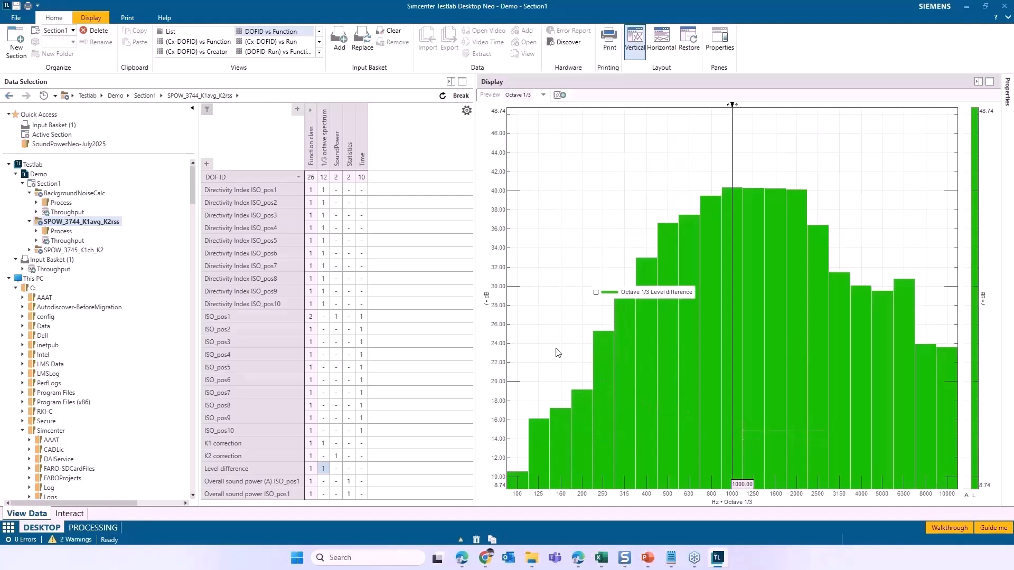
{"action": "right_click", "coordinate": [600, 371]}
{"action": "mouse_move", "coordinate": [628, 153]}
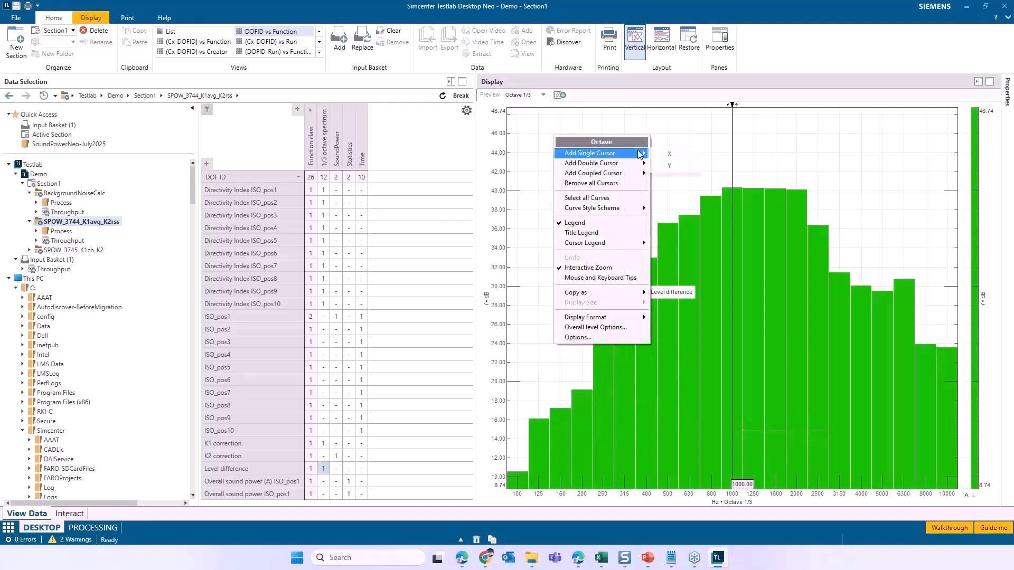
{"action": "left_click", "coordinate": [670, 168]}
{"action": "double_click", "coordinate": [514, 302]}
{"action": "type", "text": "15"}
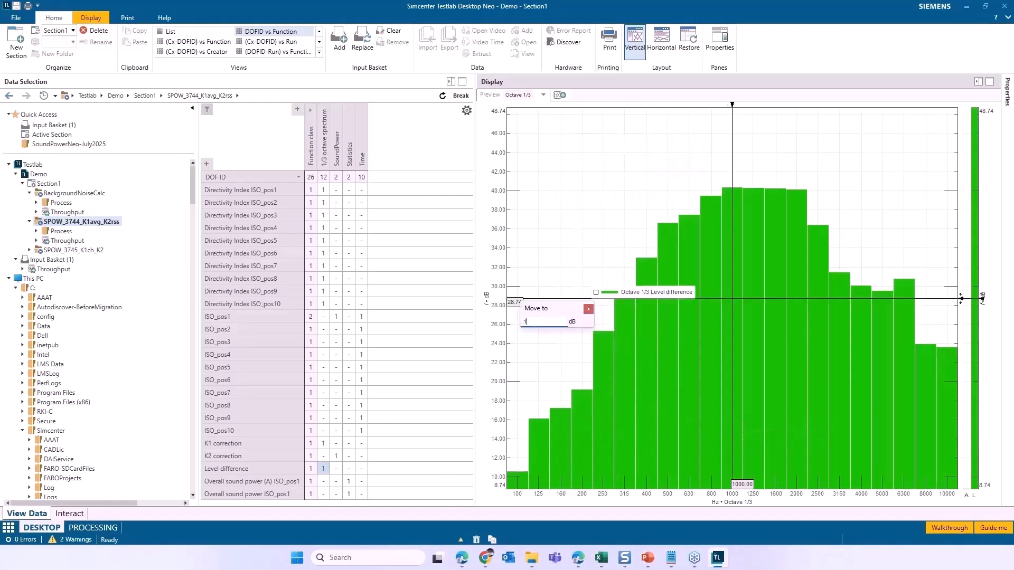
{"action": "key", "text": "Return"}
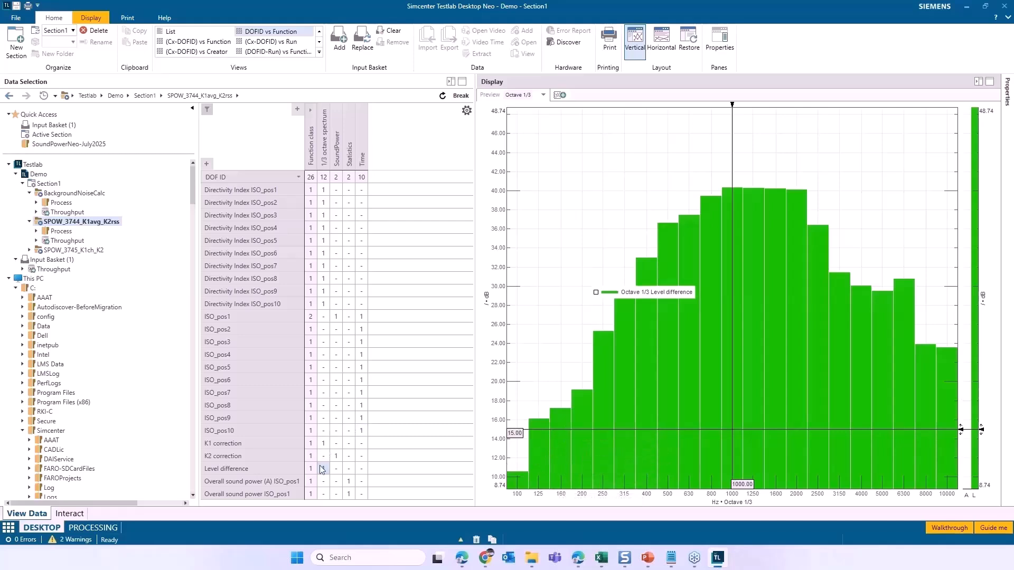
Display the K2 correction spectrum and the ISO_pos4 time signal, and return to the ISO_pos1 sound power spectrum
{"action": "left_click", "coordinate": [337, 457]}
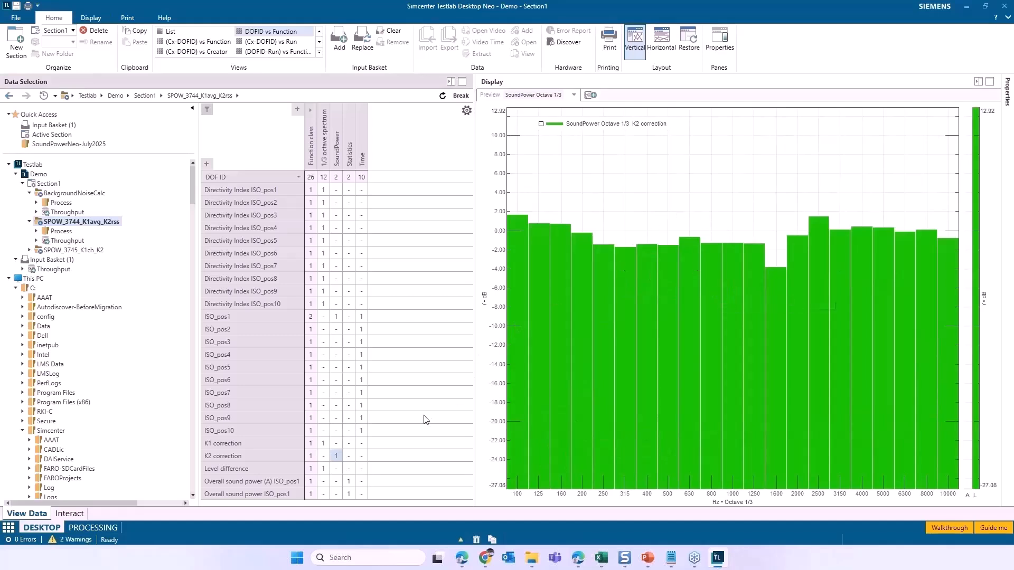
{"action": "left_click", "coordinate": [365, 357]}
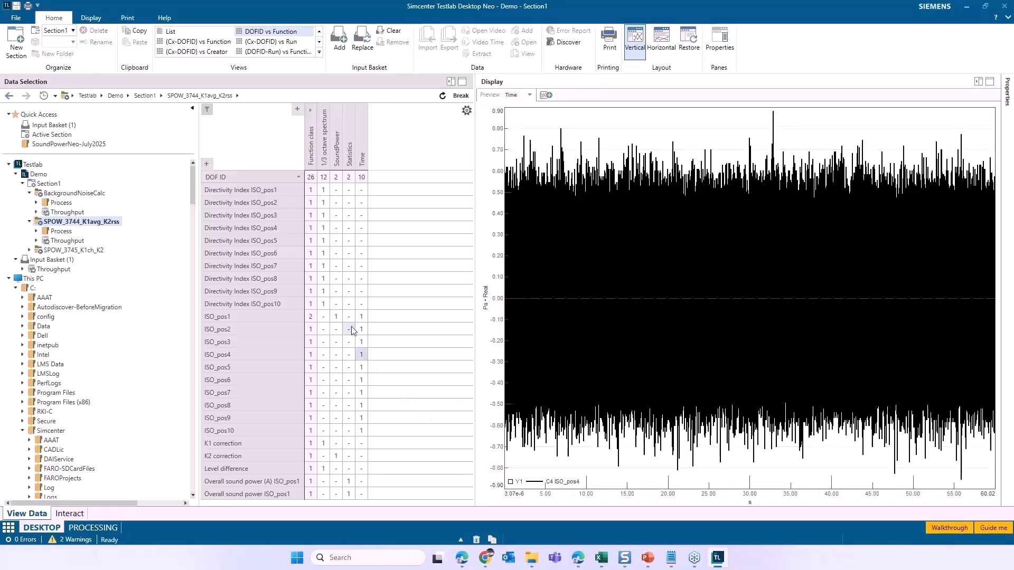
{"action": "left_click", "coordinate": [337, 318]}
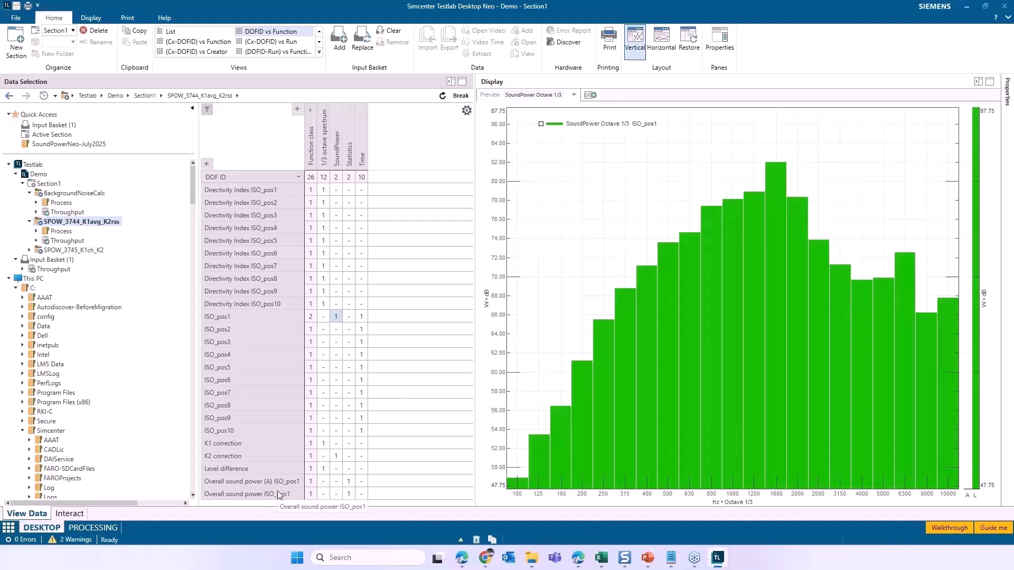
Add a double X cursor spanning 100 to 10000 Hz on the ISO_pos1 spectrum, include the RMS calculation, and reposition the cursor legend
{"action": "right_click", "coordinate": [573, 194]}
{"action": "mouse_move", "coordinate": [610, 219]}
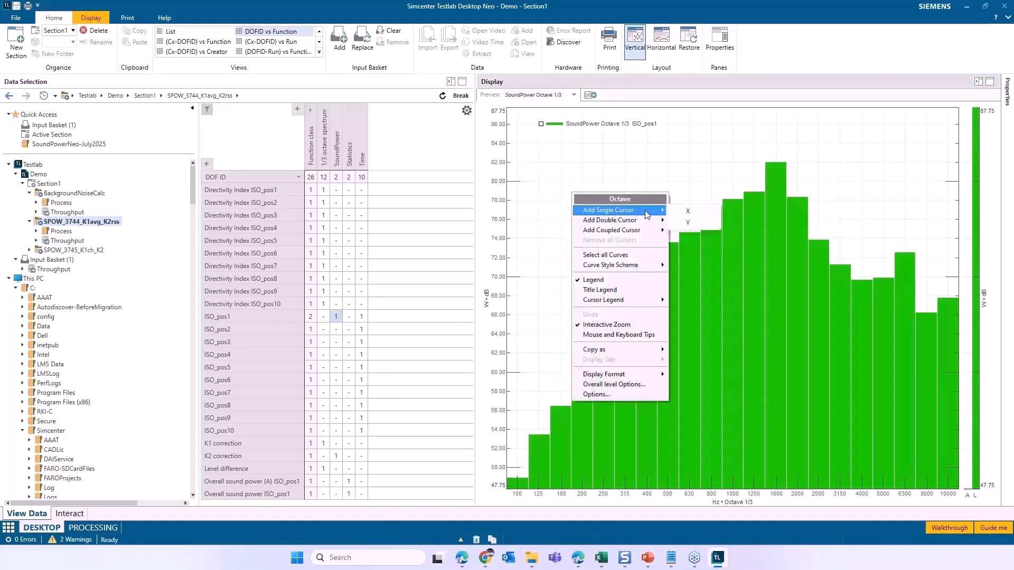
{"action": "left_click", "coordinate": [684, 222]}
{"action": "left_click_drag", "start_coordinate": [668, 223], "coordinate": [525, 237]}
{"action": "left_click_drag", "start_coordinate": [669, 224], "coordinate": [948, 237]}
{"action": "right_click", "coordinate": [948, 236]}
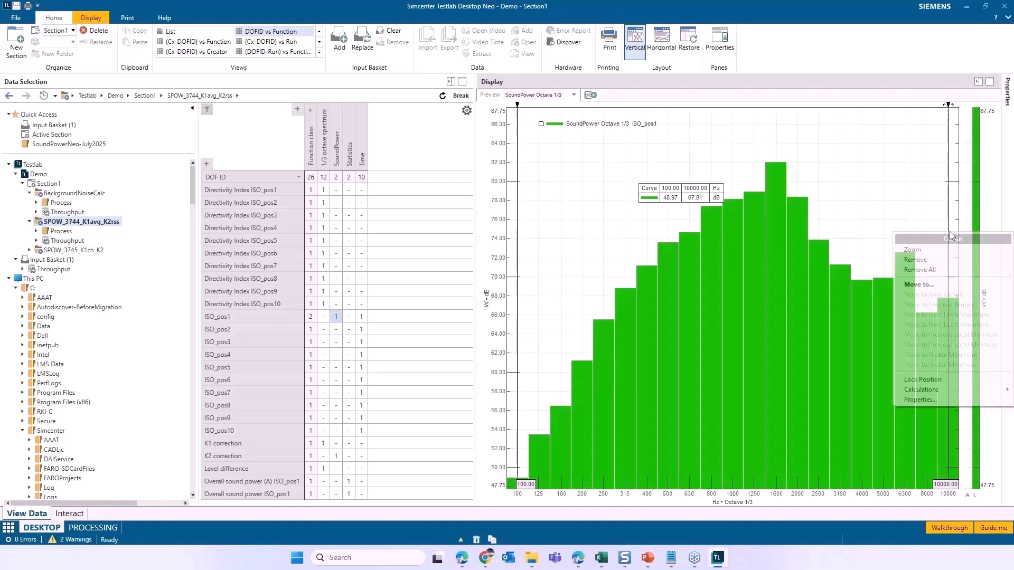
{"action": "mouse_move", "coordinate": [949, 393]}
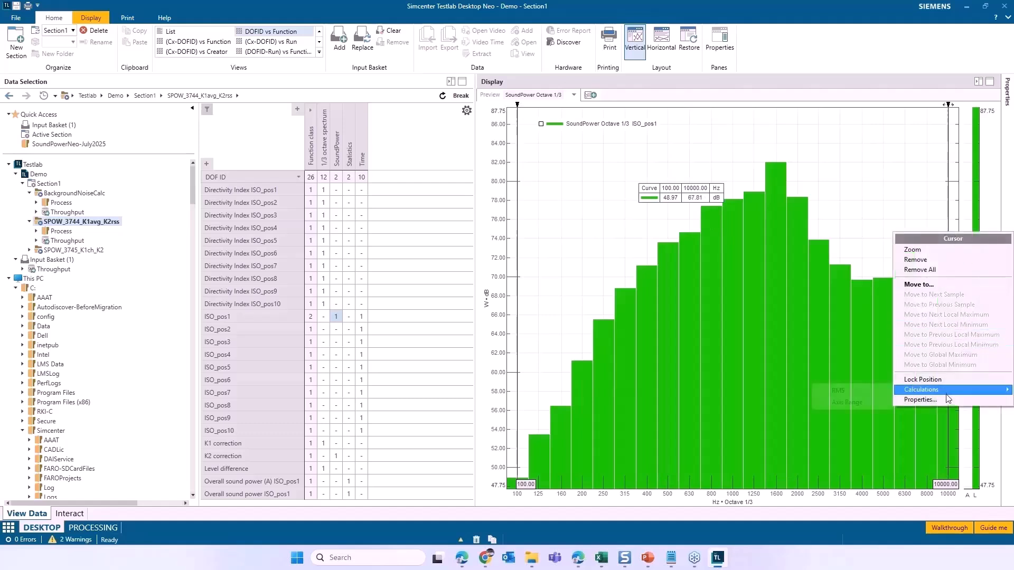
{"action": "left_click", "coordinate": [844, 390]}
{"action": "left_click_drag", "start_coordinate": [727, 201], "coordinate": [717, 165]}
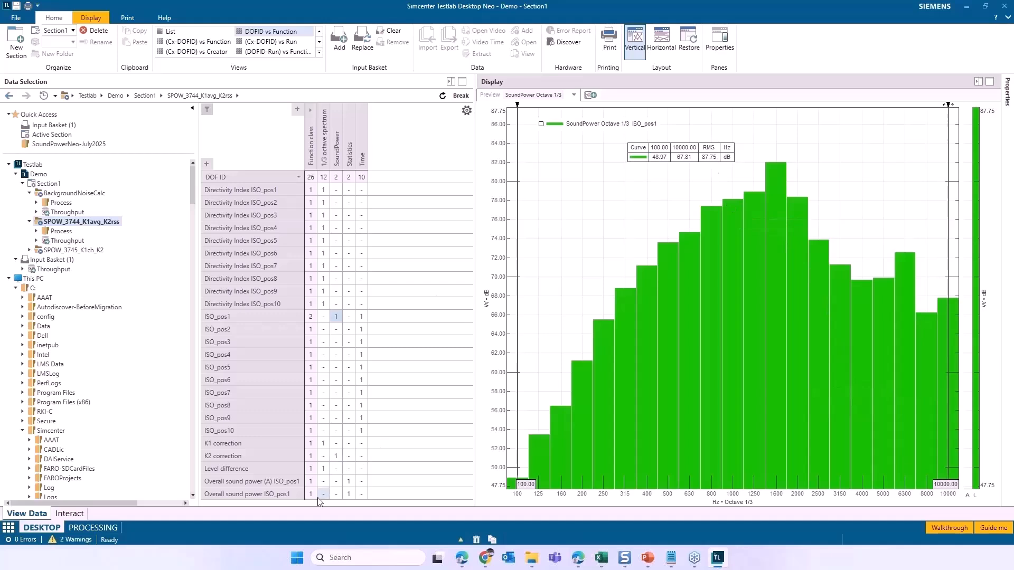
Display the overall sound power single value for ISO_pos1 and create a new Function-Map report
{"action": "left_click", "coordinate": [349, 493]}
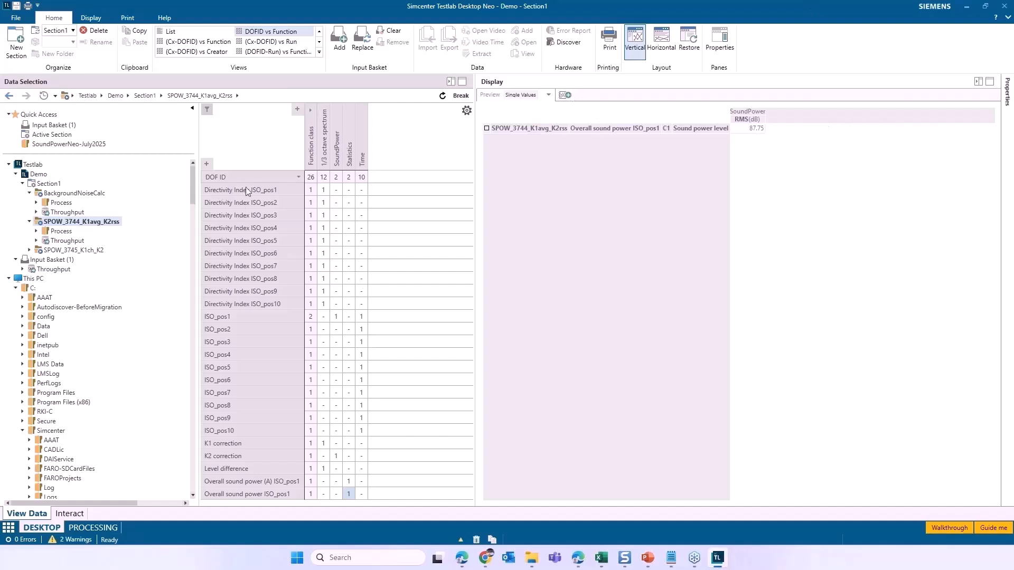
{"action": "left_click", "coordinate": [571, 95]}
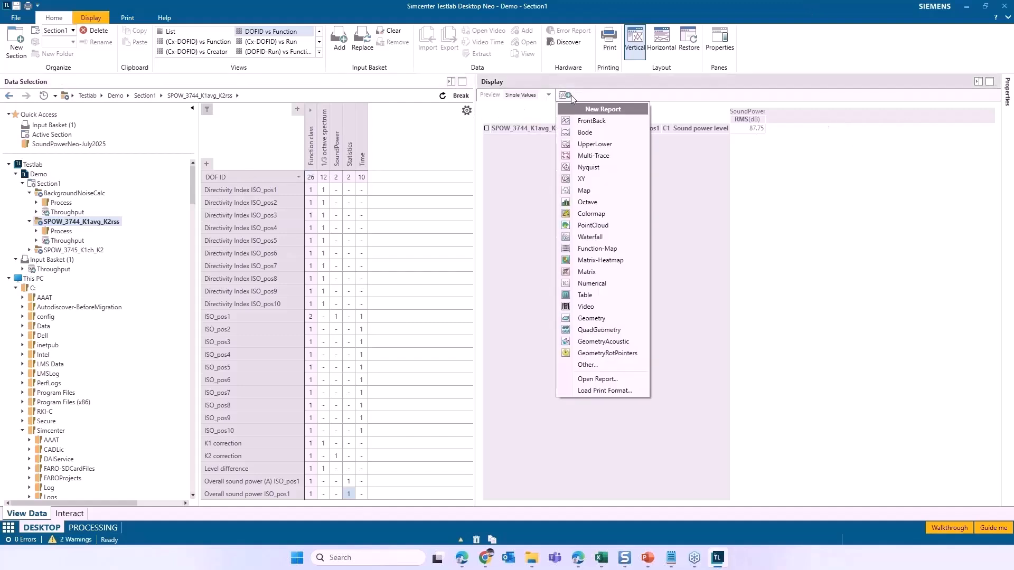
{"action": "left_click", "coordinate": [619, 249]}
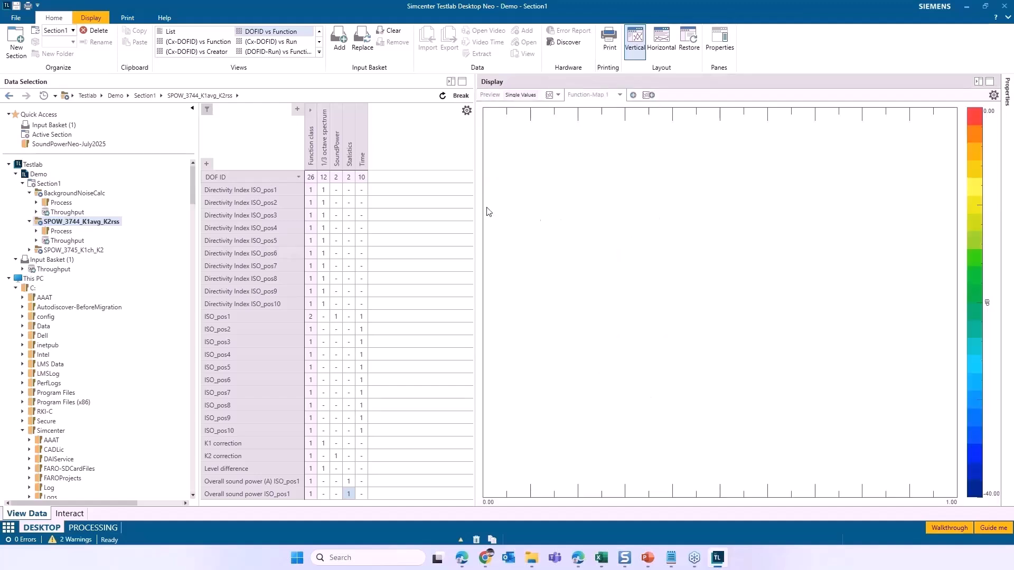
Display the 1/3 octave directivity index spectra of ISO_pos1 and ISO_pos2, and return to the ISO_pos1 spectrum
{"action": "left_click", "coordinate": [324, 192]}
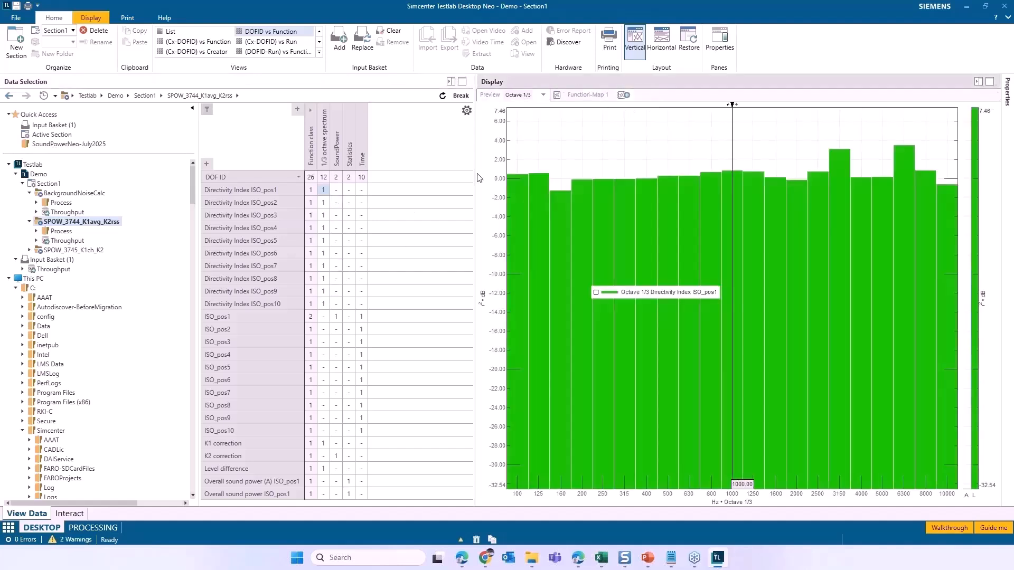
{"action": "left_click", "coordinate": [323, 202]}
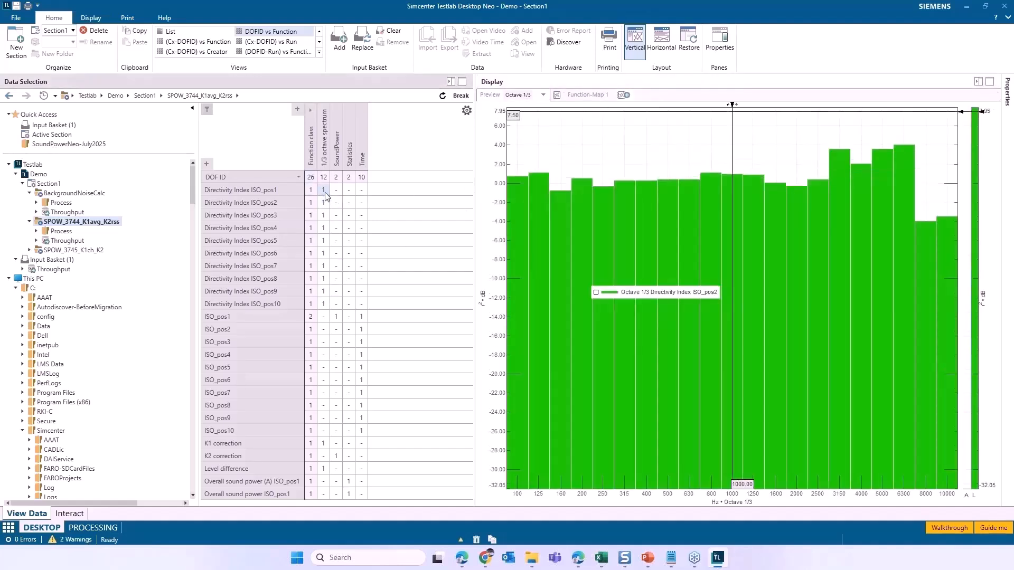
{"action": "left_click", "coordinate": [325, 193]}
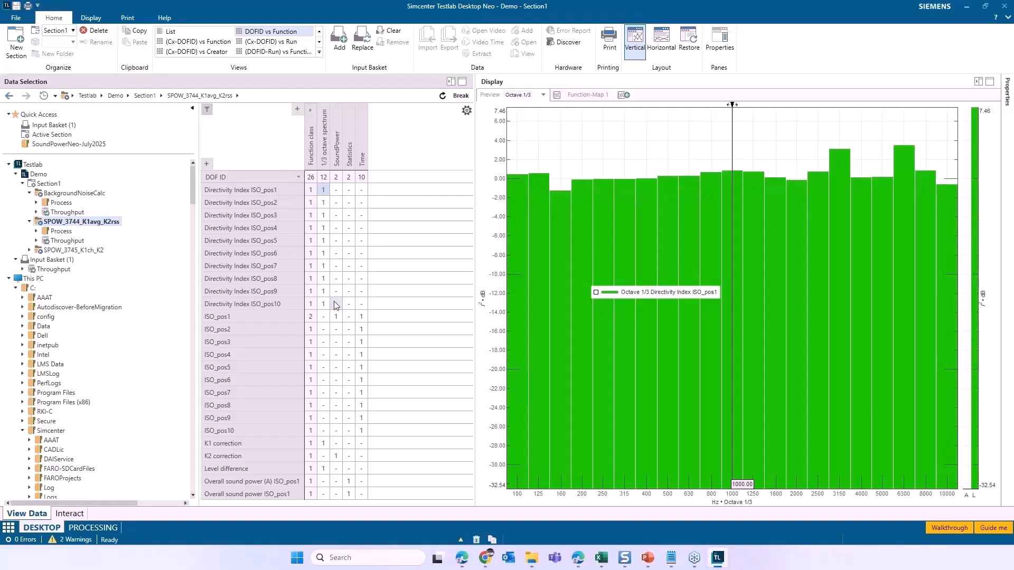
Read the ISO_pos1 directivity index with the X cursor at 160 Hz and 3150 Hz, and leave the cursor at 1250 Hz
{"action": "left_click", "coordinate": [715, 196]}
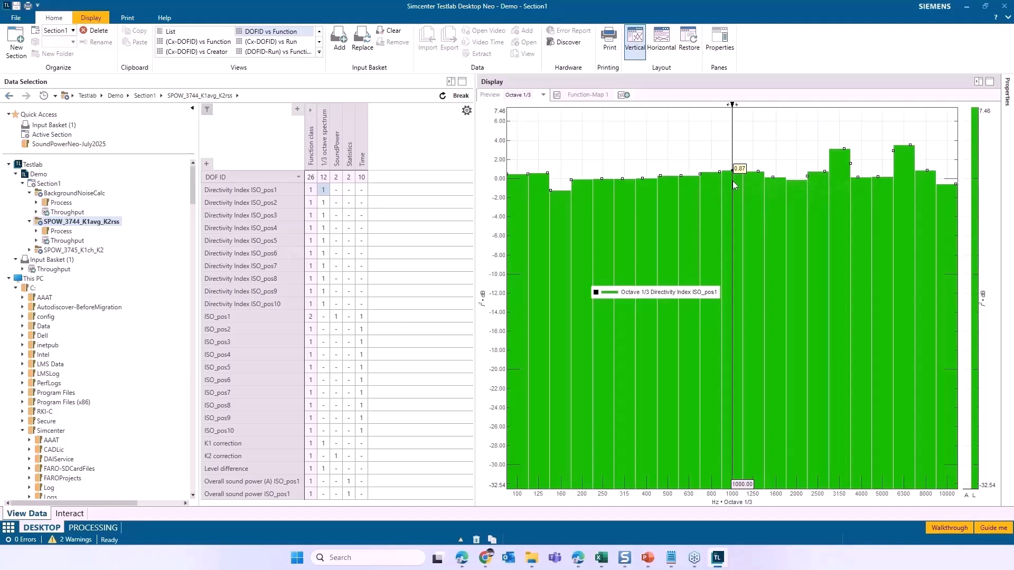
{"action": "left_click_drag", "start_coordinate": [734, 185], "coordinate": [560, 196]}
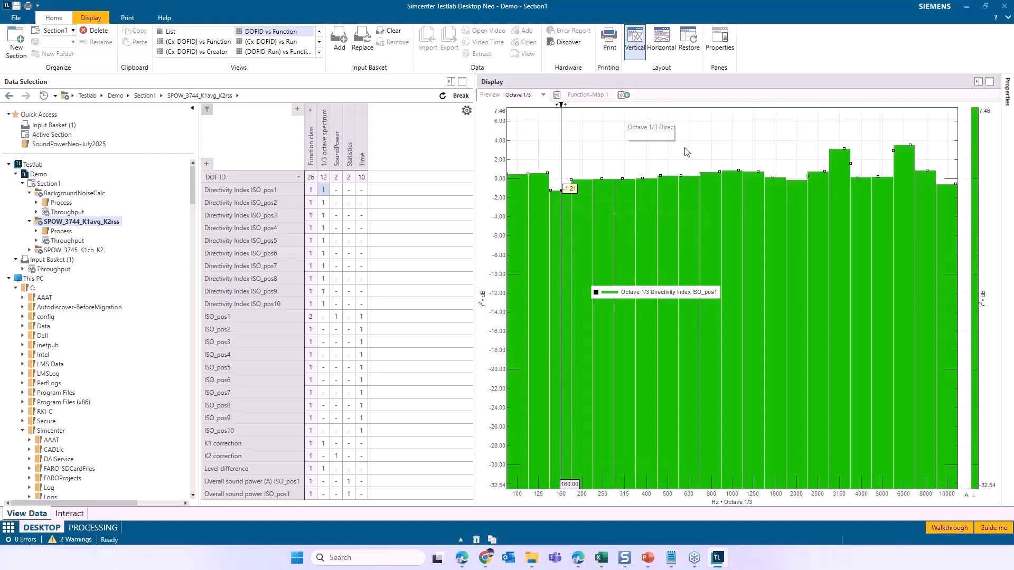
{"action": "left_click_drag", "start_coordinate": [613, 161], "coordinate": [843, 169]}
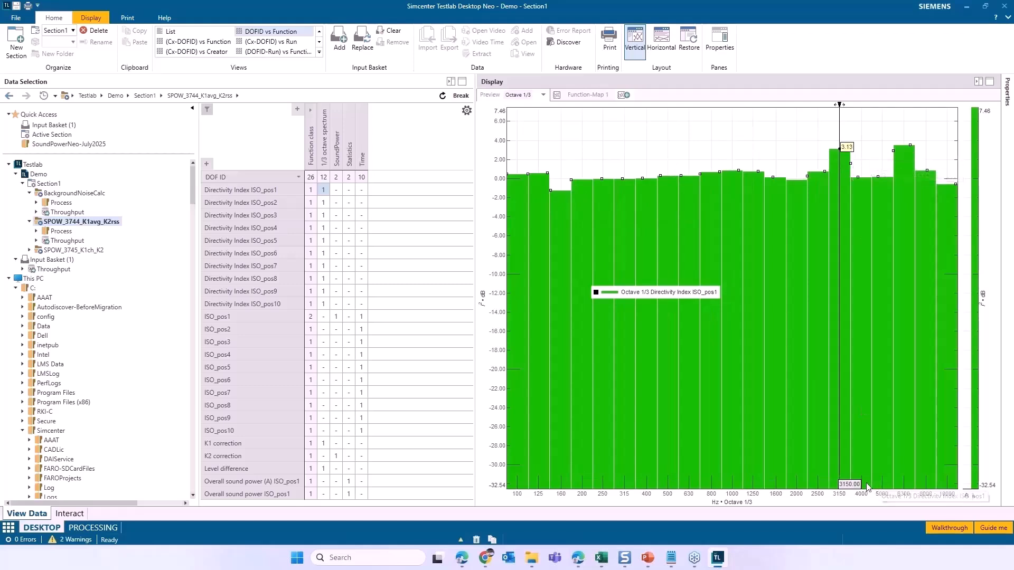
{"action": "left_click", "coordinate": [748, 133]}
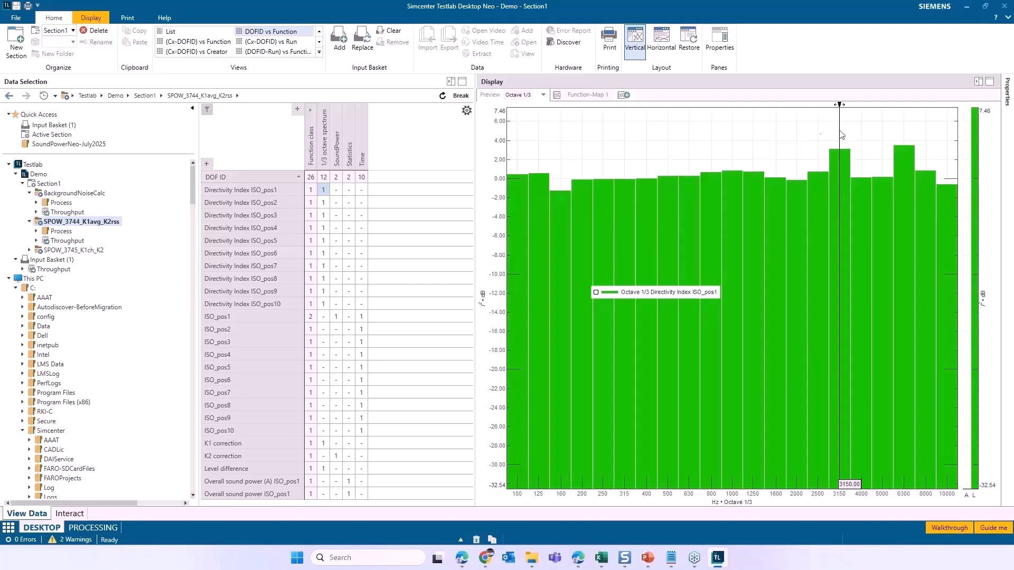
{"action": "left_click", "coordinate": [750, 135]}
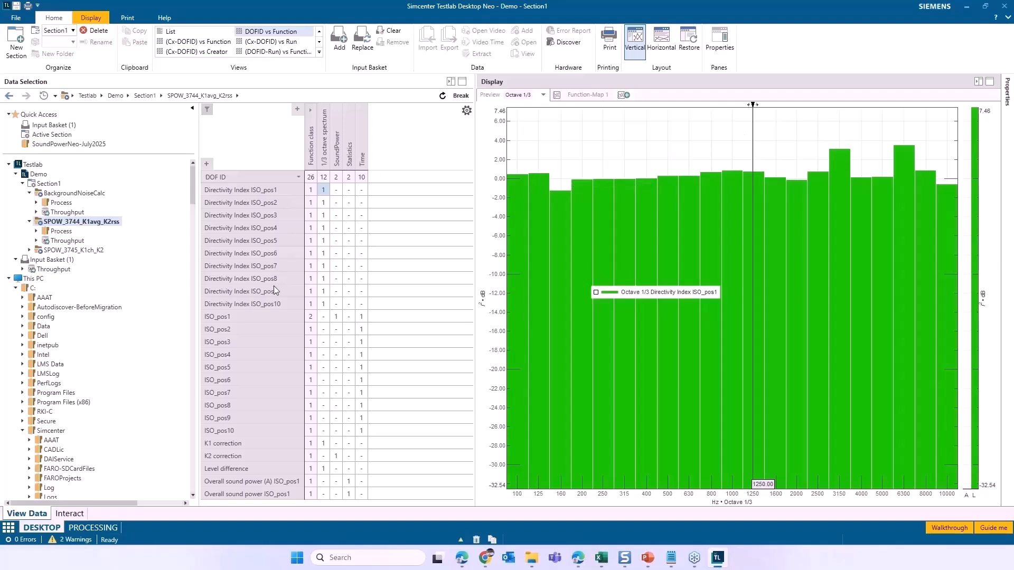
Plot the directivity index spectra of ISO_pos1 through ISO_pos10 together in the Function-Map report
{"action": "left_click", "coordinate": [595, 95]}
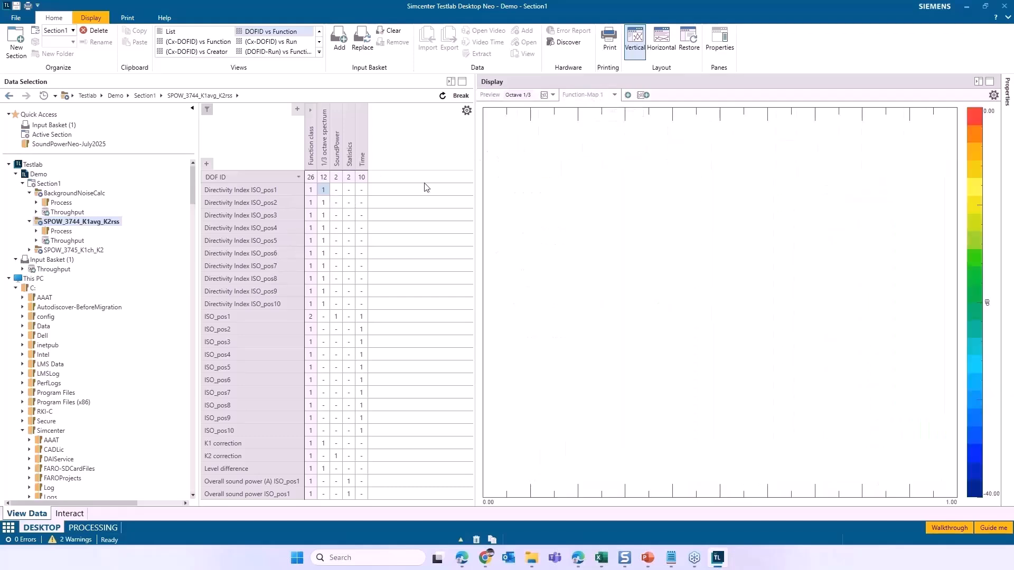
{"action": "left_click", "coordinate": [271, 188]}
{"action": "left_click_drag", "start_coordinate": [330, 195], "coordinate": [542, 253]}
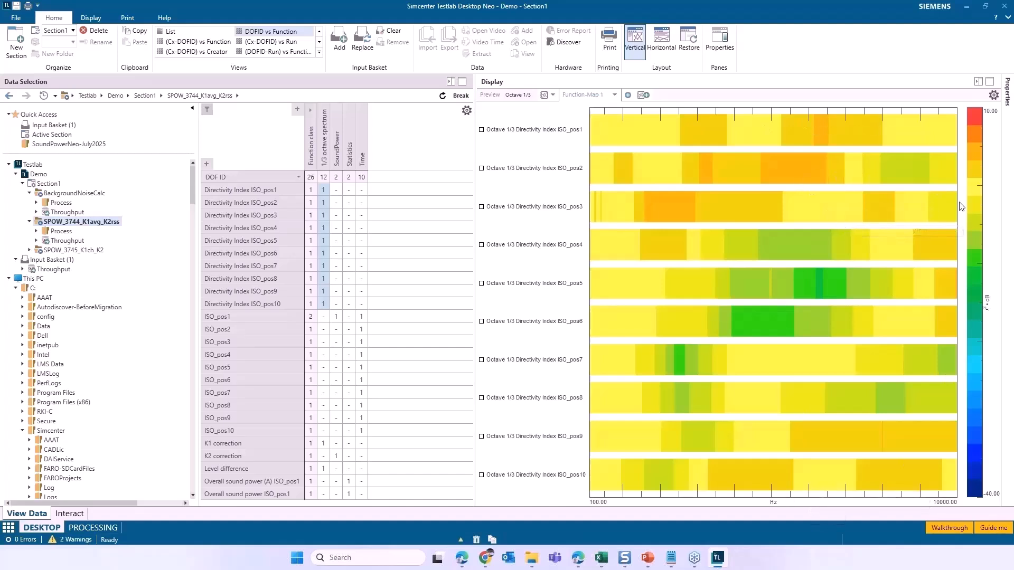
Add a single X cursor to the directivity function map and place it on the ISO_pos2 band at about 5360 Hz
{"action": "right_click", "coordinate": [748, 290]}
{"action": "mouse_move", "coordinate": [803, 238]}
{"action": "left_click", "coordinate": [866, 241]}
{"action": "left_click", "coordinate": [797, 172]}
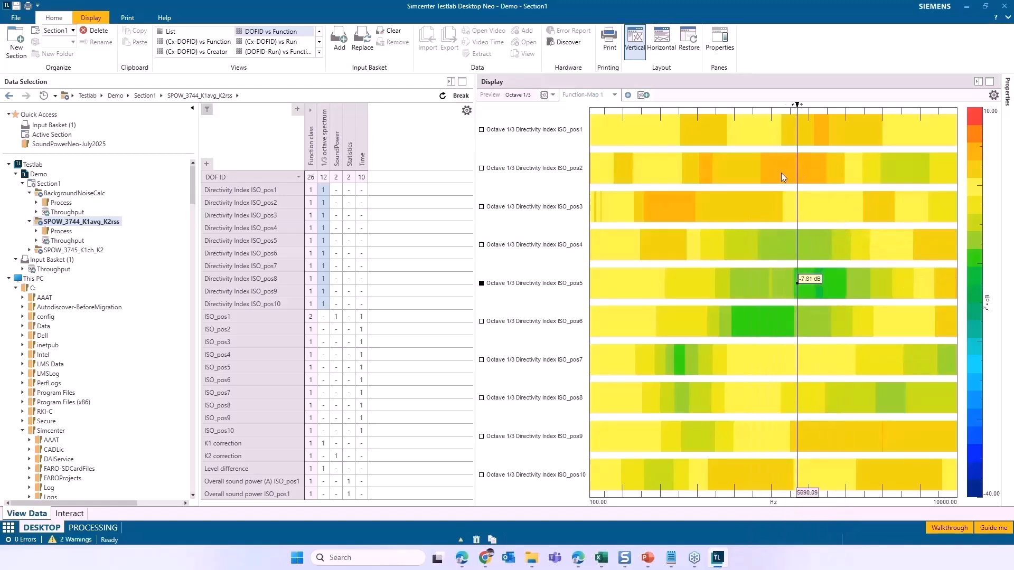
{"action": "left_click_drag", "start_coordinate": [796, 176], "coordinate": [788, 185]}
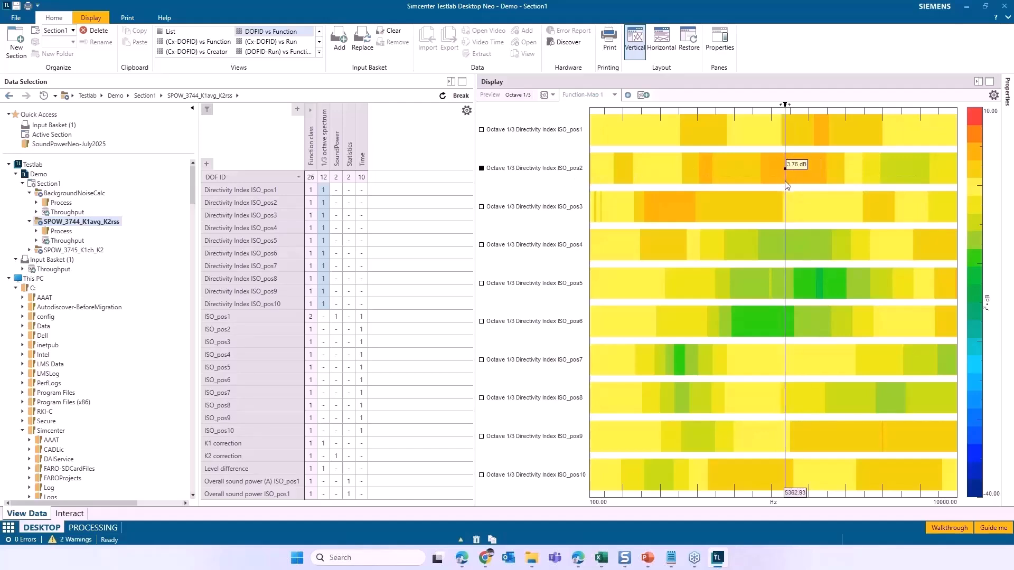